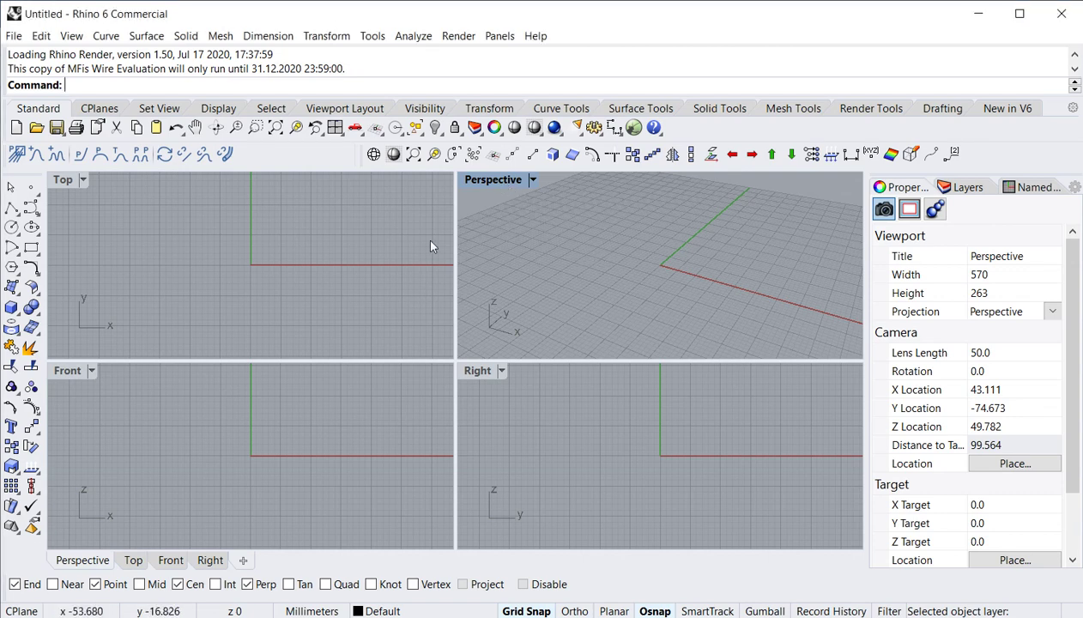
Activate the Top, Front and Right viewports in turn, and maximize the Perspective viewport
{"action": "left_click", "coordinate": [105, 227]}
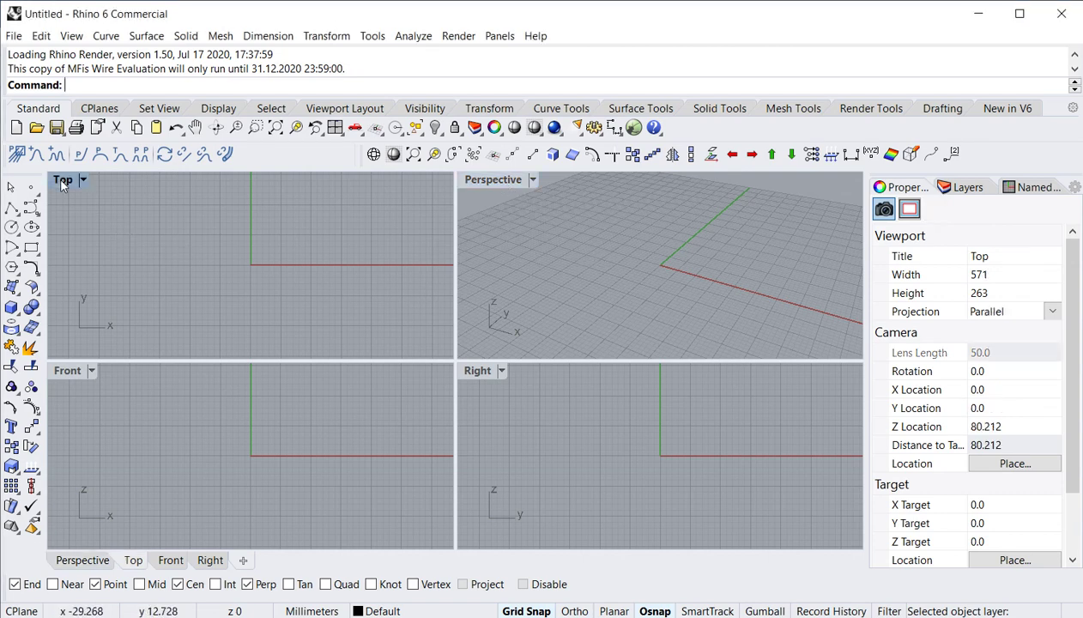
{"action": "left_click", "coordinate": [147, 431]}
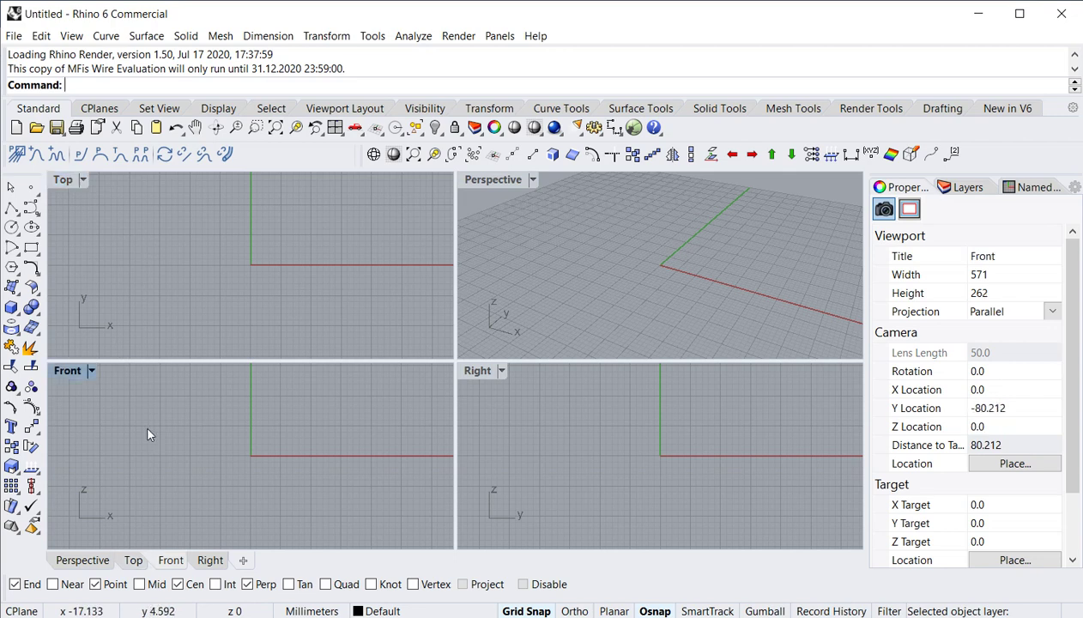
{"action": "left_click", "coordinate": [623, 436]}
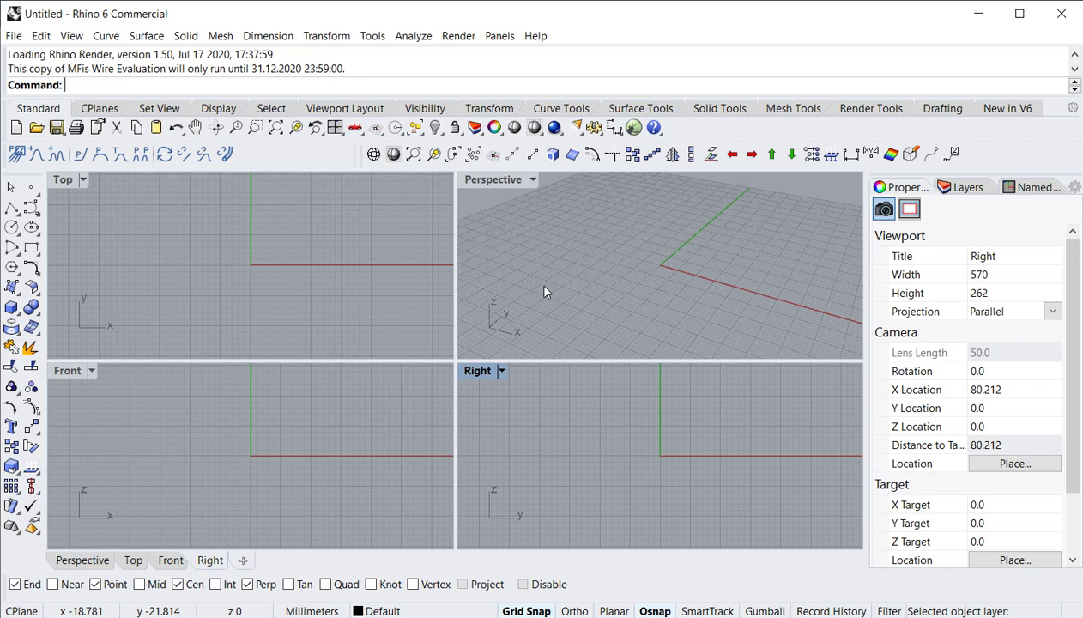
{"action": "double_click", "coordinate": [501, 183]}
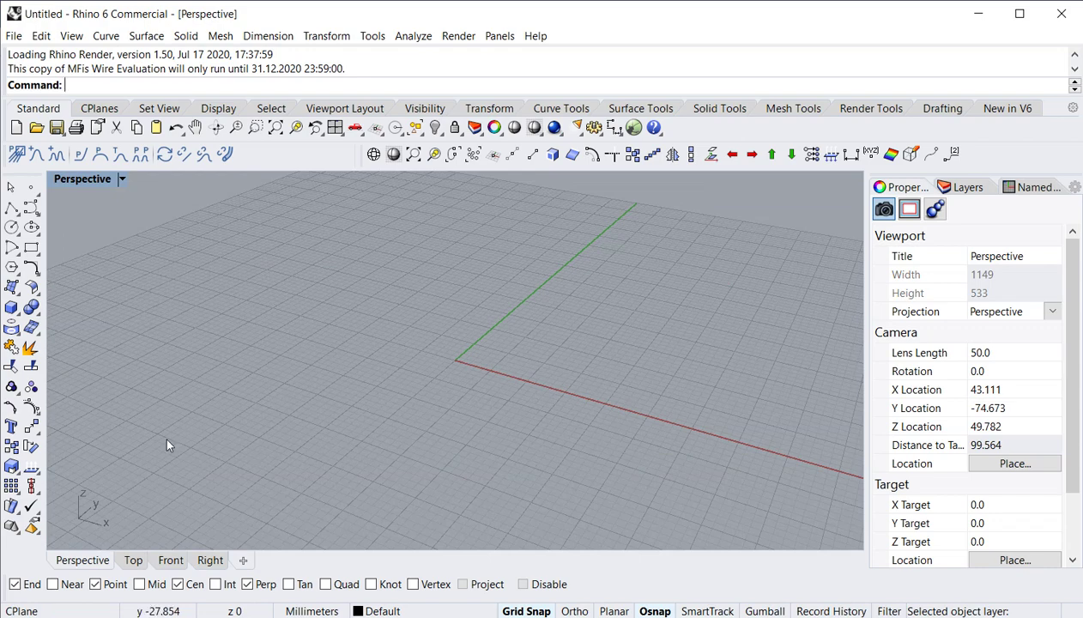
Switch the maximized view through Top, Front and Right, and return to Perspective
{"action": "left_click", "coordinate": [134, 561]}
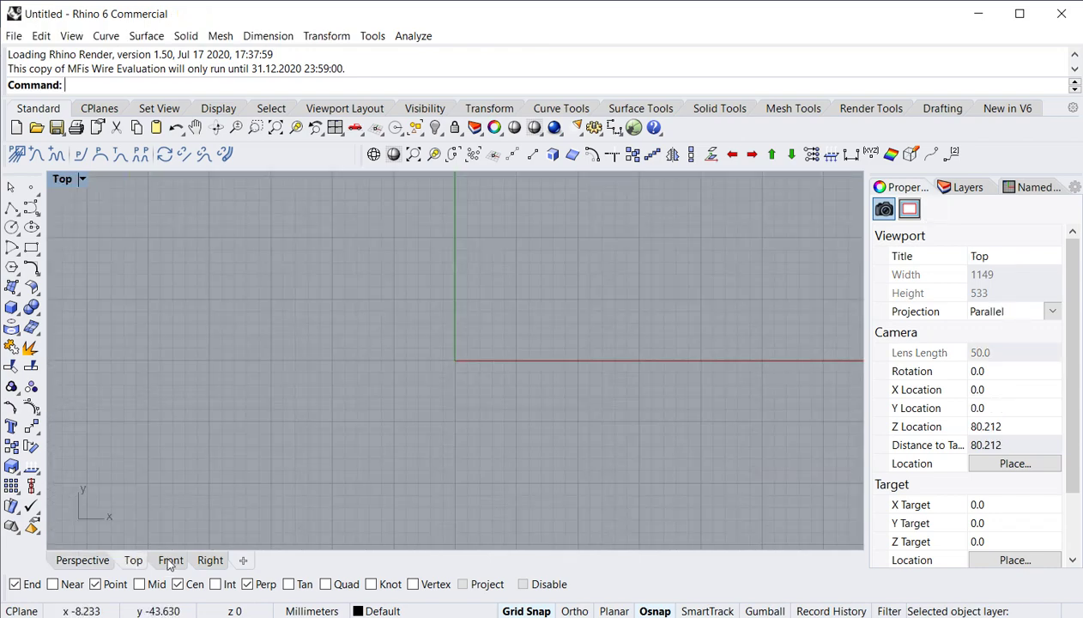
{"action": "left_click", "coordinate": [168, 558]}
{"action": "left_click", "coordinate": [209, 561]}
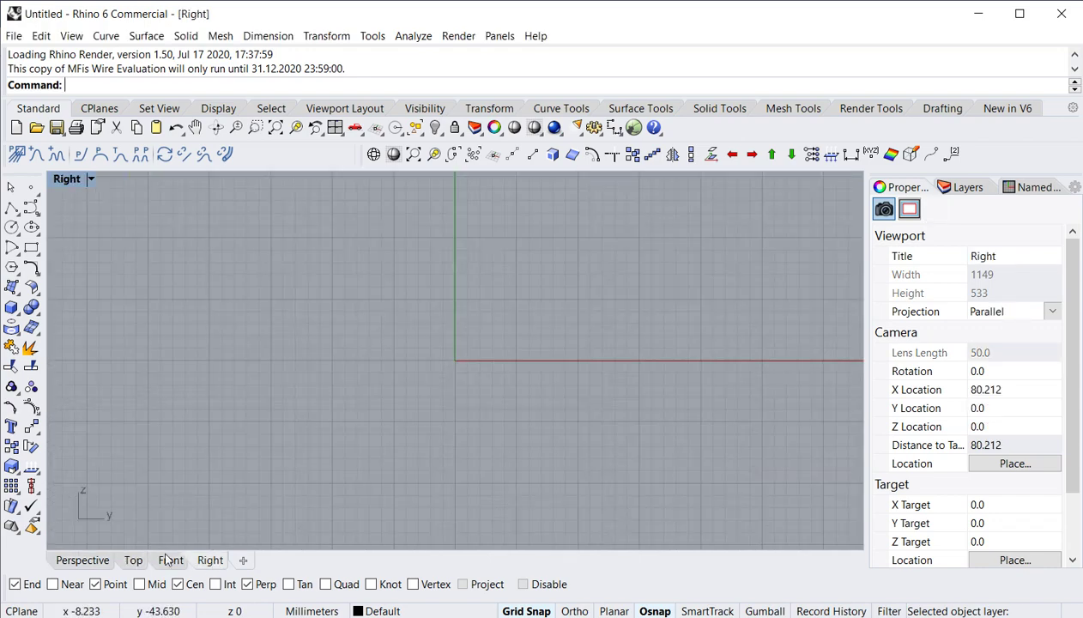
{"action": "left_click", "coordinate": [81, 560]}
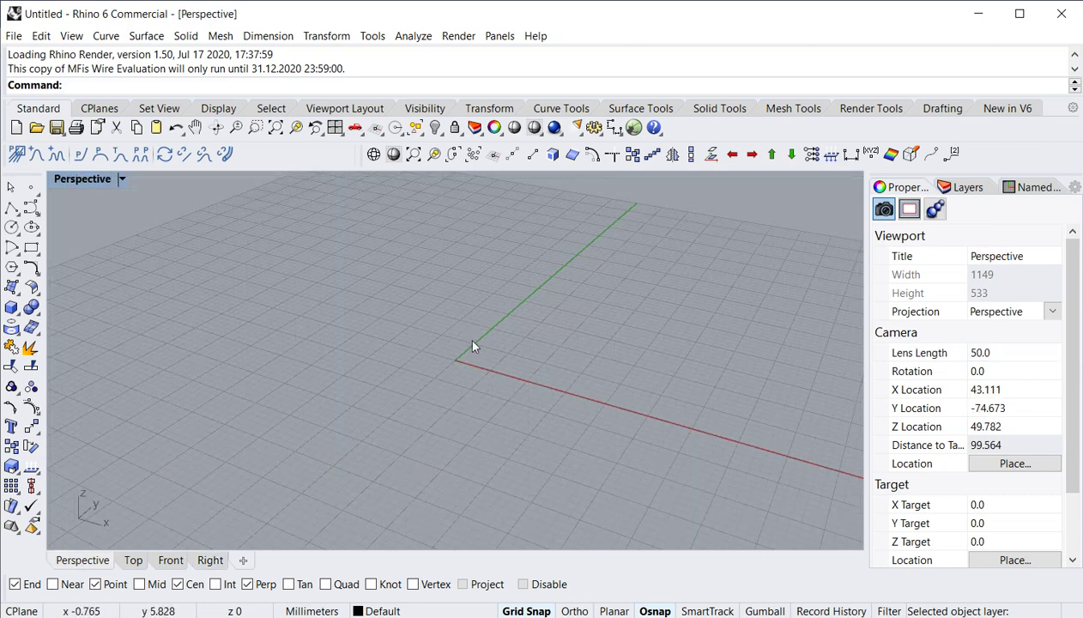
Examine the empty construction plane around the origin by orbiting, zooming and panning the Perspective view
{"action": "mouse_move", "coordinate": [442, 378]}
{"action": "right_mouse_down"}
{"action": "mouse_move", "coordinate": [473, 338]}
{"action": "mouse_move", "coordinate": [416, 343]}
{"action": "mouse_move", "coordinate": [455, 411]}
{"action": "mouse_move", "coordinate": [461, 368]}
{"action": "mouse_move", "coordinate": [426, 411]}
{"action": "mouse_move", "coordinate": [448, 367]}
{"action": "right_mouse_up"}
{"action": "scroll", "coordinate": [424, 362], "scroll_direction": "up", "scroll_amount": 10}
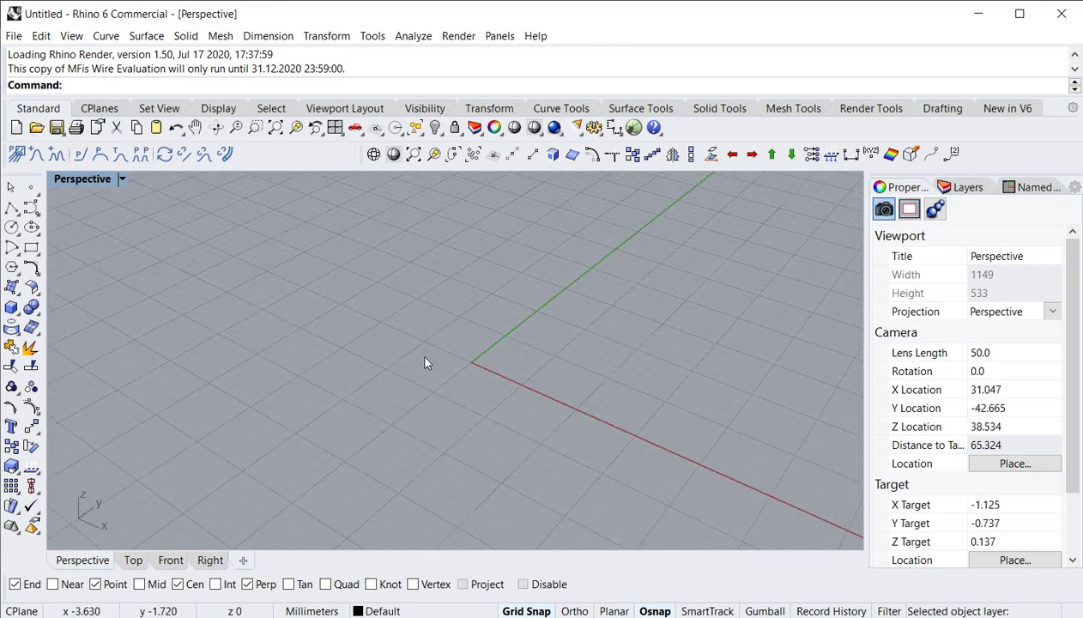
{"action": "scroll", "coordinate": [425, 362], "scroll_direction": "down", "scroll_amount": 5}
{"action": "scroll", "coordinate": [426, 362], "scroll_direction": "down", "scroll_amount": 5}
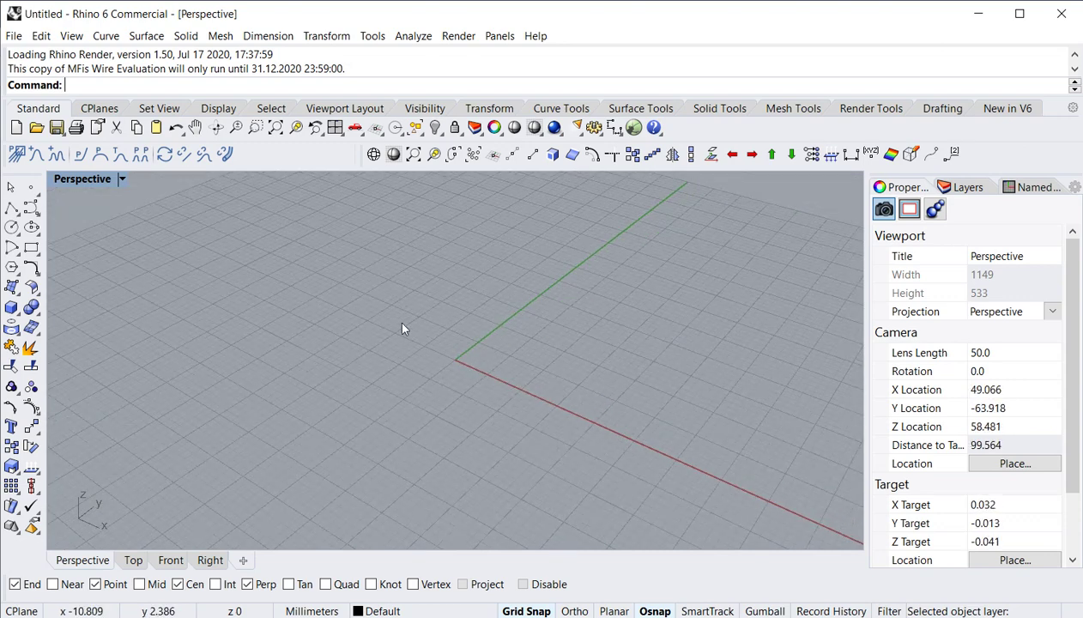
{"action": "right_click_drag", "start_coordinate": [416, 372], "coordinate": [430, 309], "text": "ctrl"}
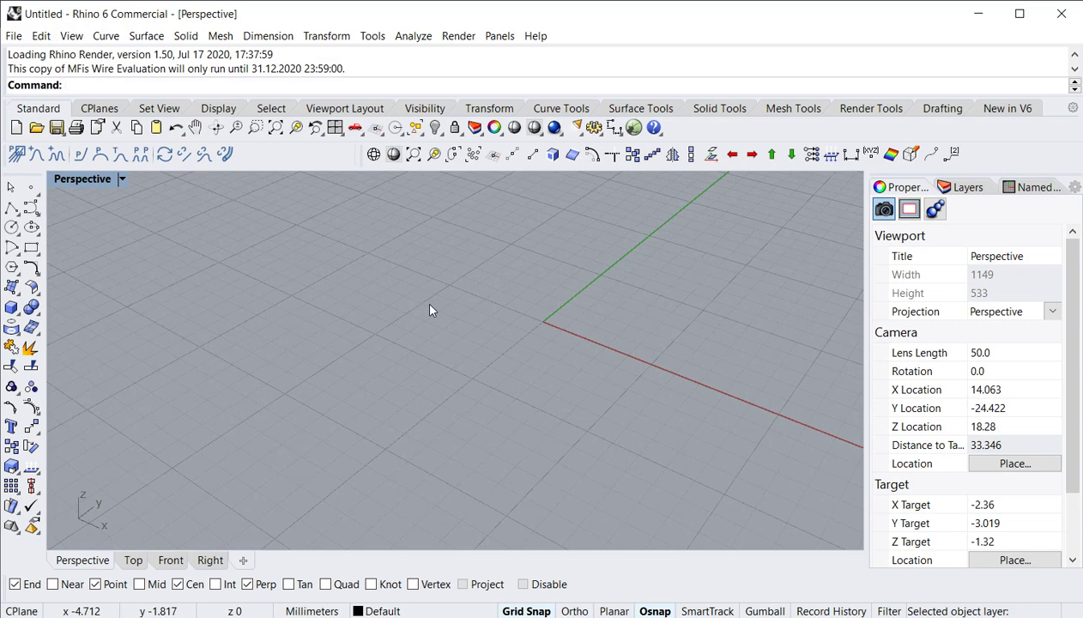
{"action": "right_click_drag", "start_coordinate": [521, 355], "coordinate": [489, 334], "text": "shift"}
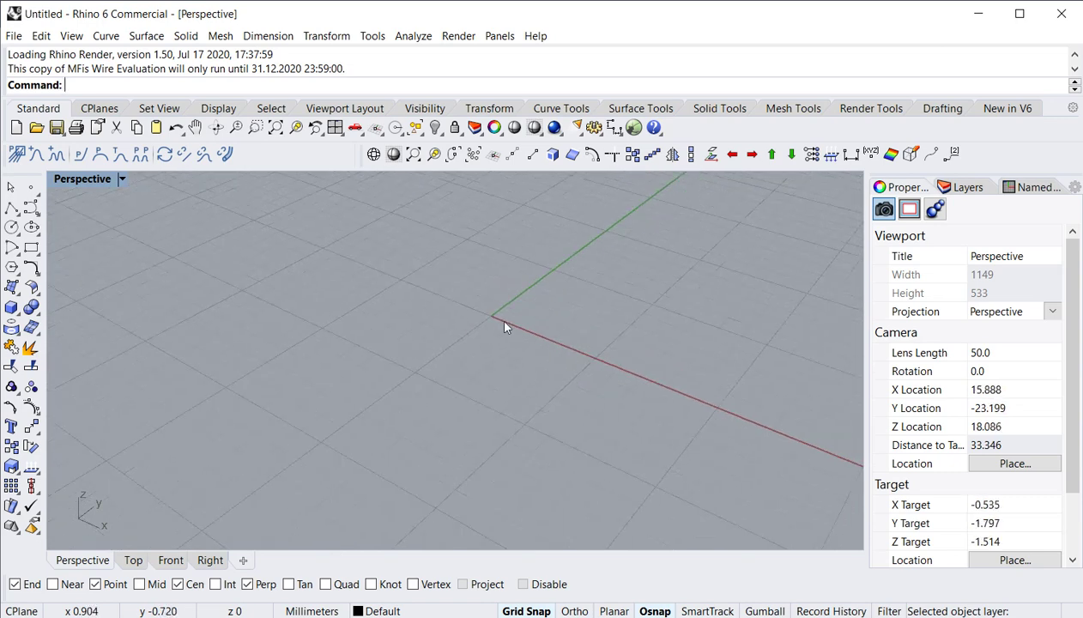
Create a new layer named Power Wires
{"action": "left_click", "coordinate": [968, 188]}
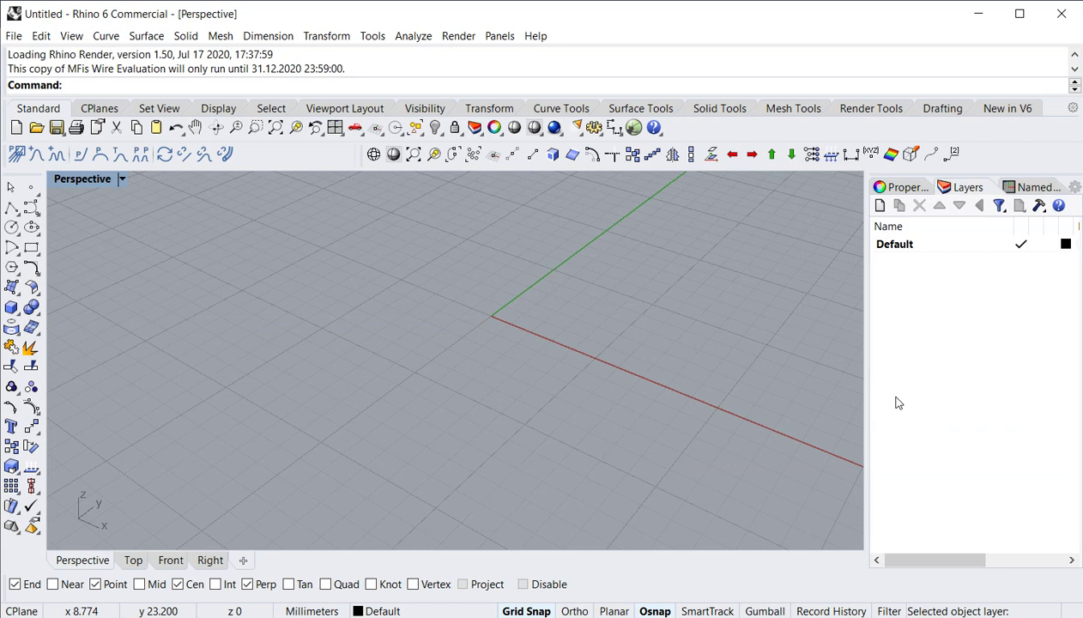
{"action": "left_click", "coordinate": [880, 206]}
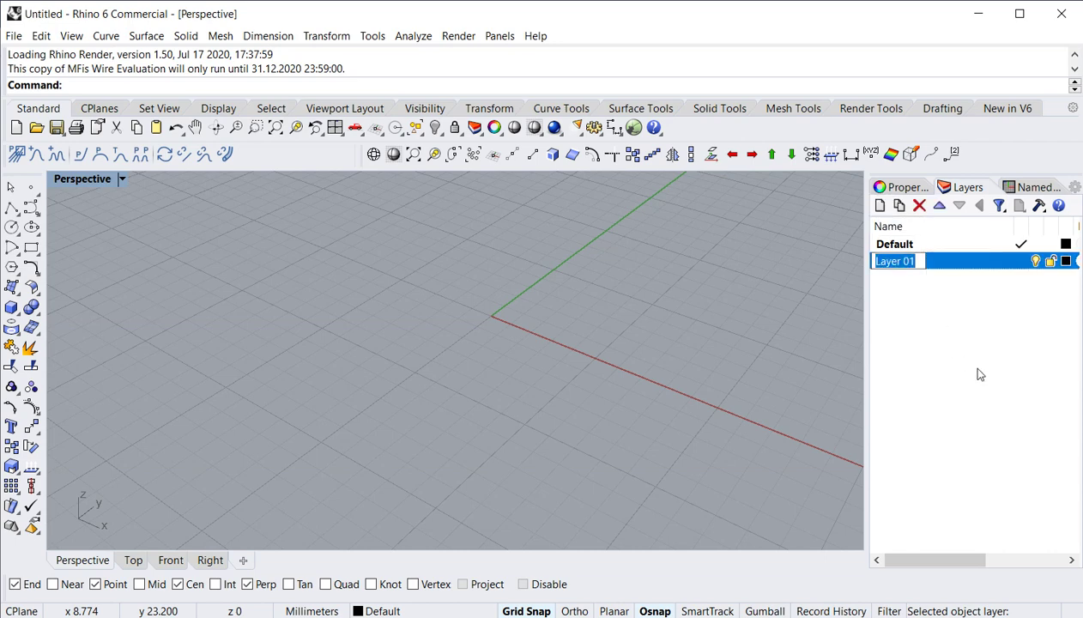
{"action": "type", "text": "Power Wires"}
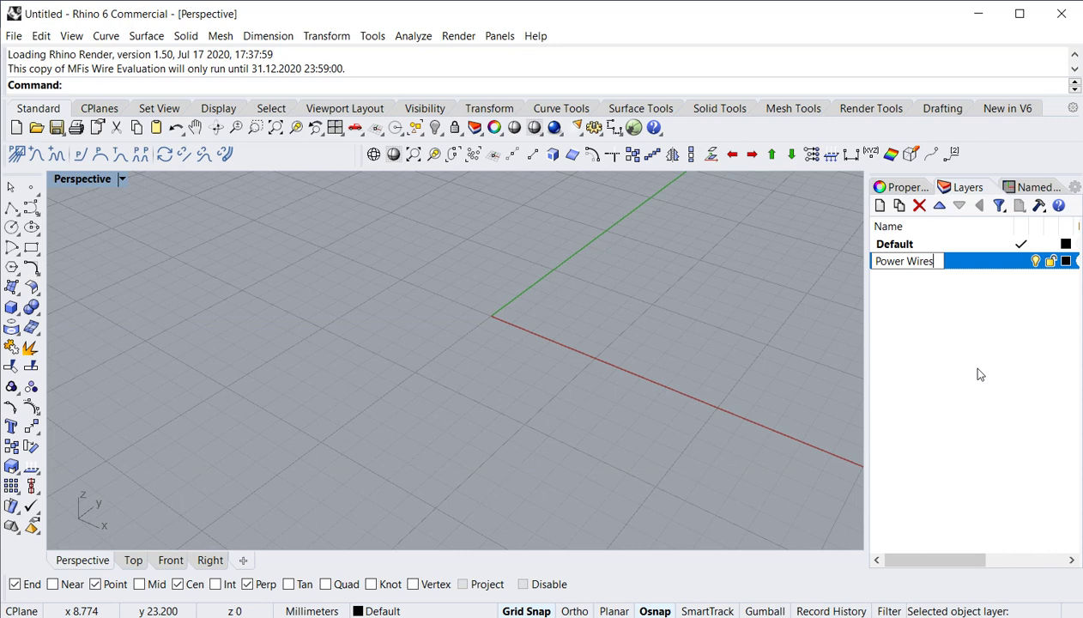
{"action": "key", "text": "Return"}
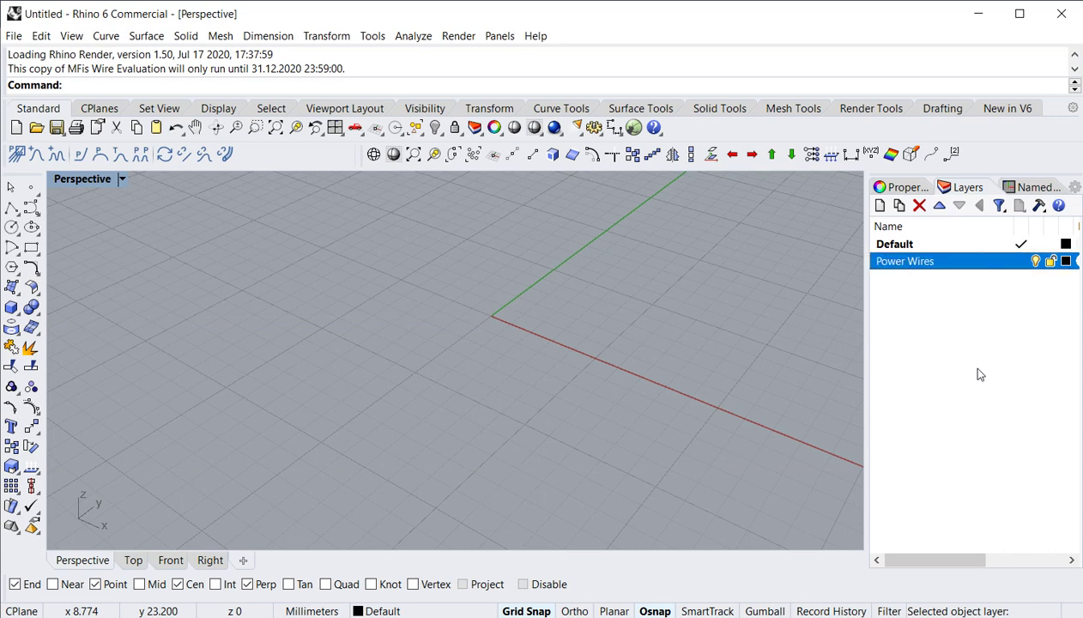
Set the Power Wires layer's color to Brown and make it the current layer
{"action": "left_click", "coordinate": [1065, 262]}
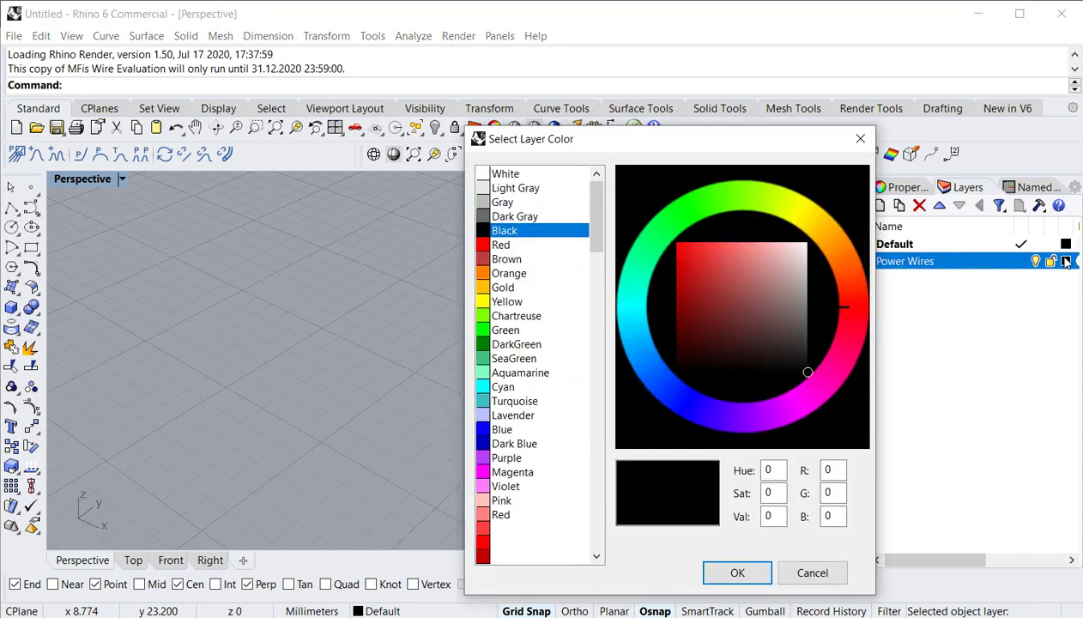
{"action": "left_click", "coordinate": [507, 259]}
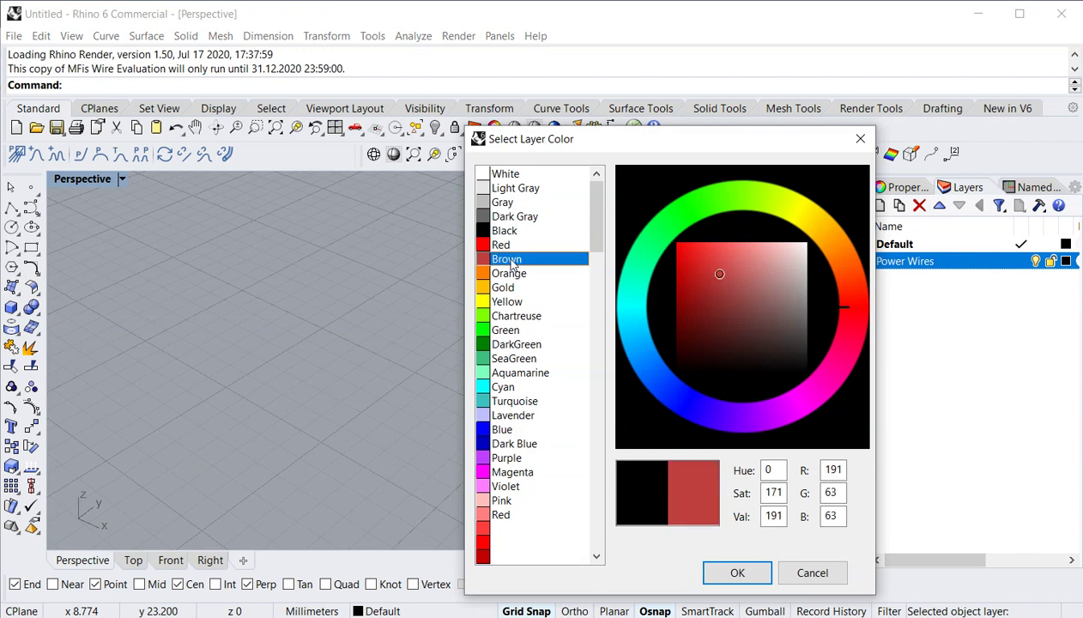
{"action": "left_click", "coordinate": [737, 573]}
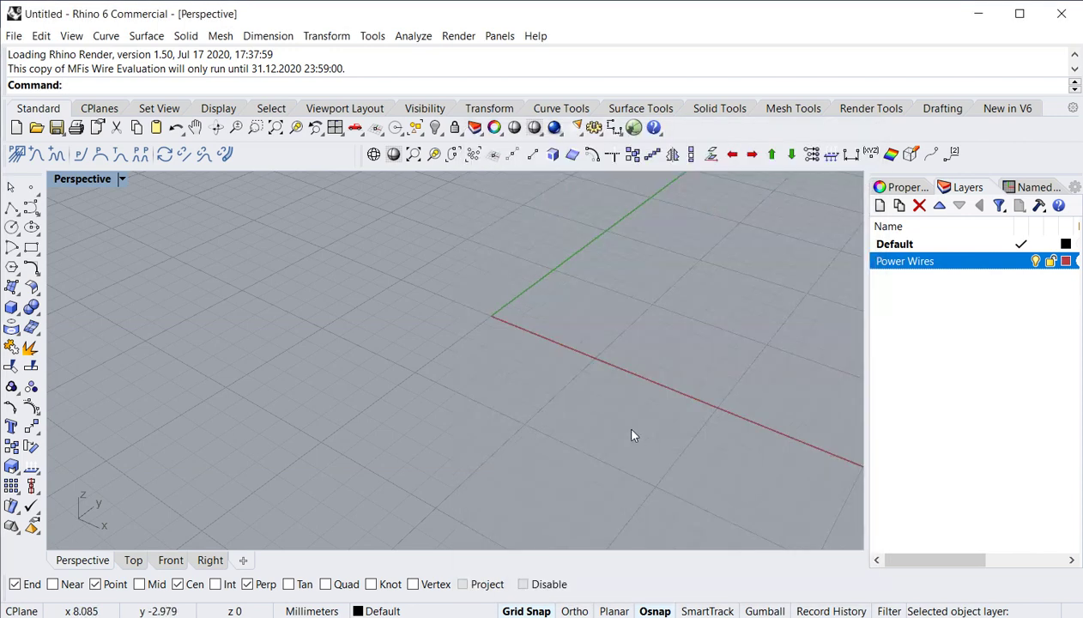
{"action": "left_click", "coordinate": [1022, 262]}
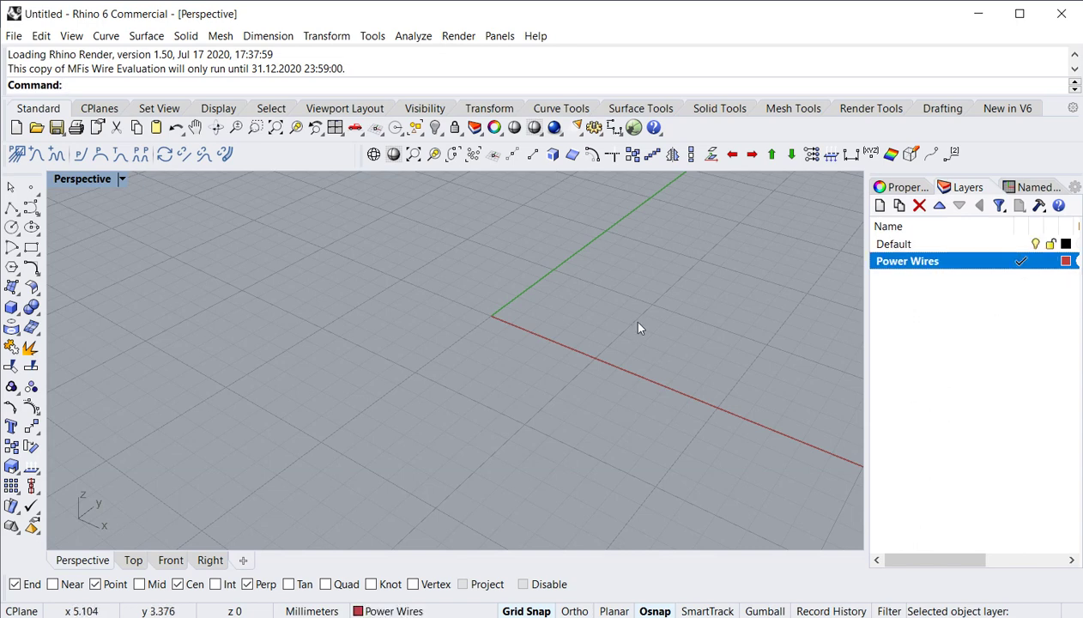
Create a bond wire parallel to the X axis, about 10 mm long, with its source point at x 0, y -5
{"action": "right_click_drag", "start_coordinate": [626, 374], "coordinate": [579, 372]}
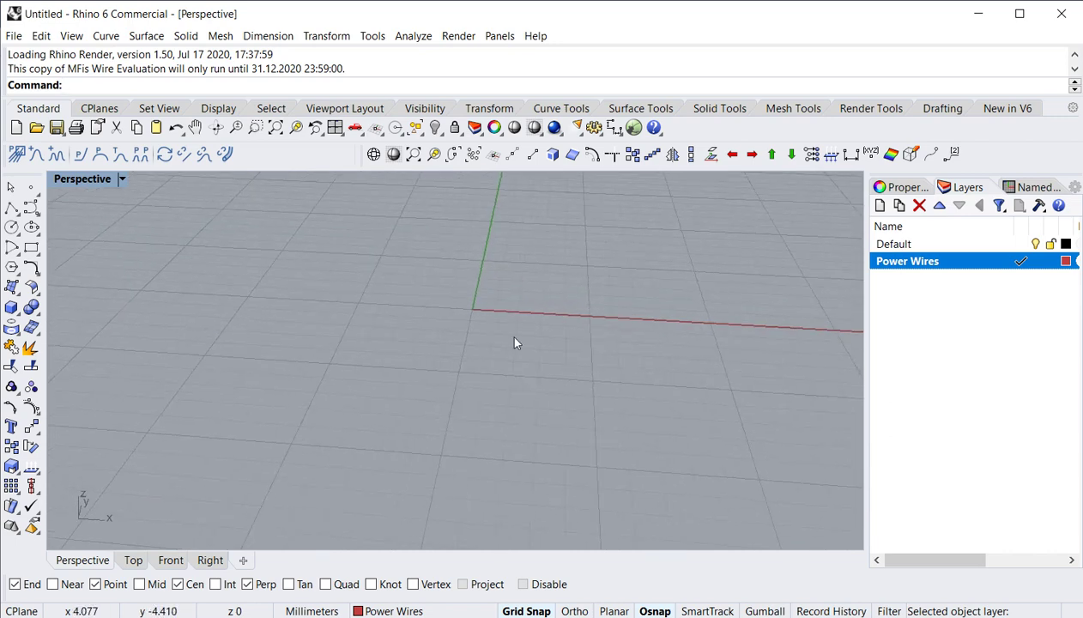
{"action": "left_click", "coordinate": [36, 156]}
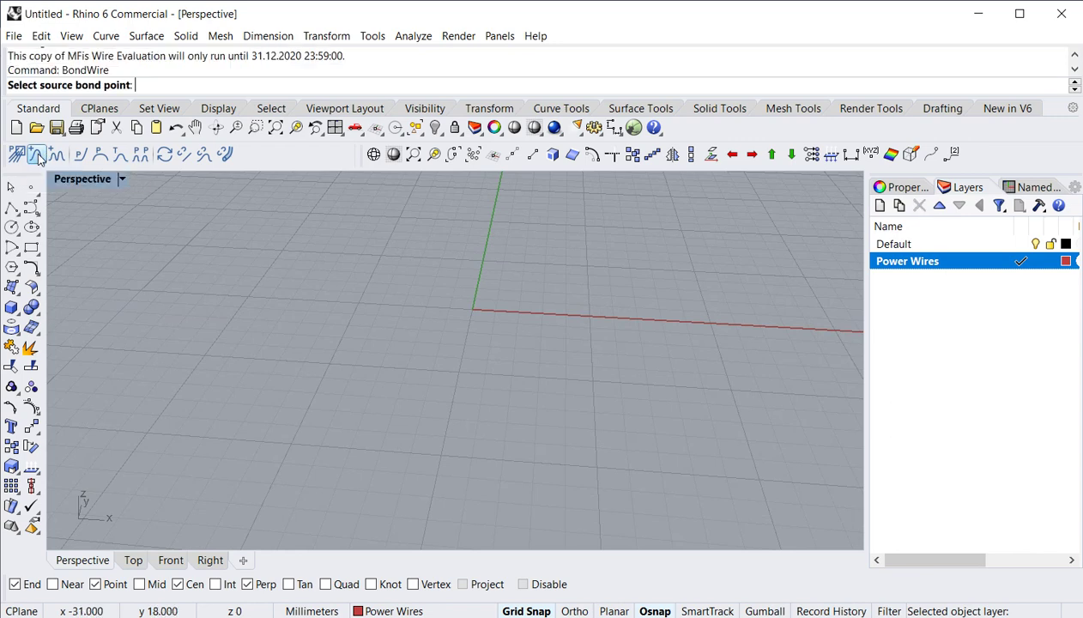
{"action": "left_click", "coordinate": [460, 372]}
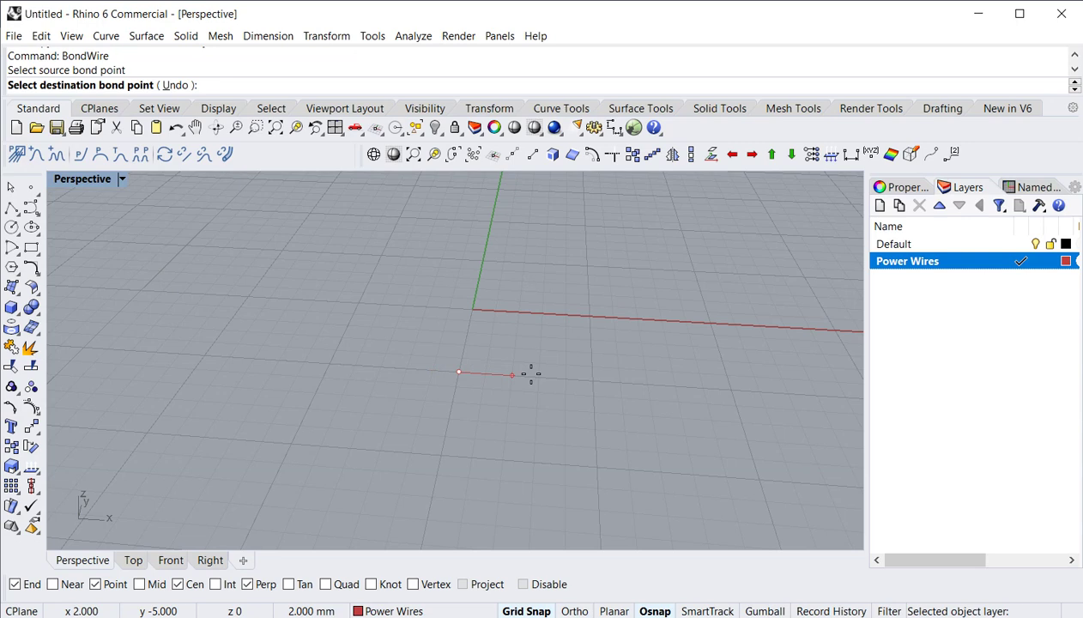
{"action": "left_click", "coordinate": [725, 391]}
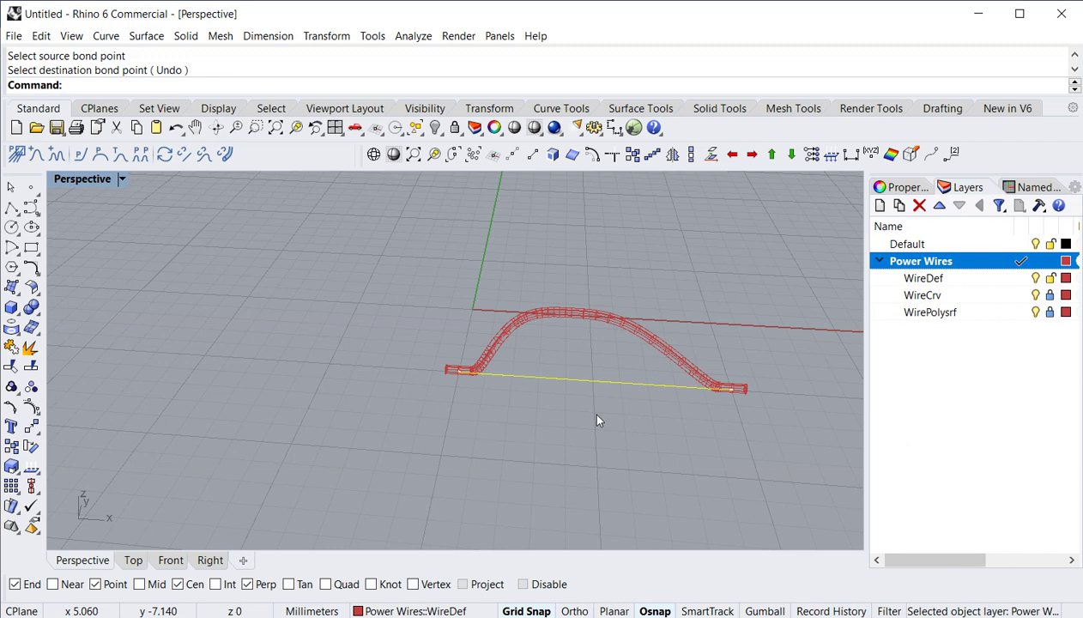
Hide the WirePolysrf, WireCrv and WireDef sublayers of Power Wires
{"action": "left_click", "coordinate": [932, 280]}
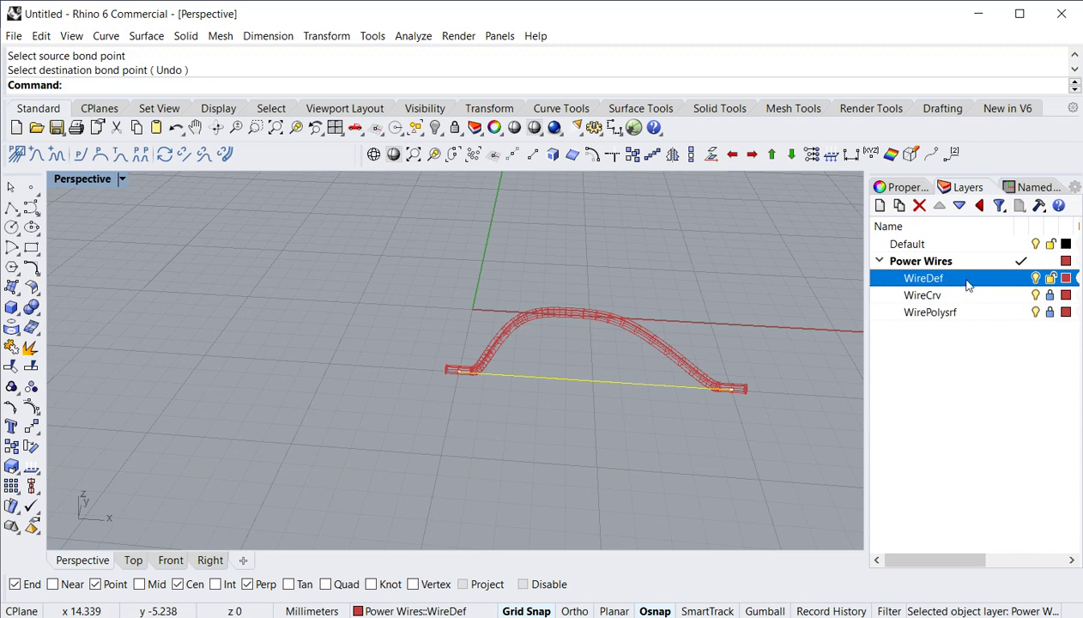
{"action": "left_click", "coordinate": [940, 296]}
{"action": "left_click", "coordinate": [970, 315]}
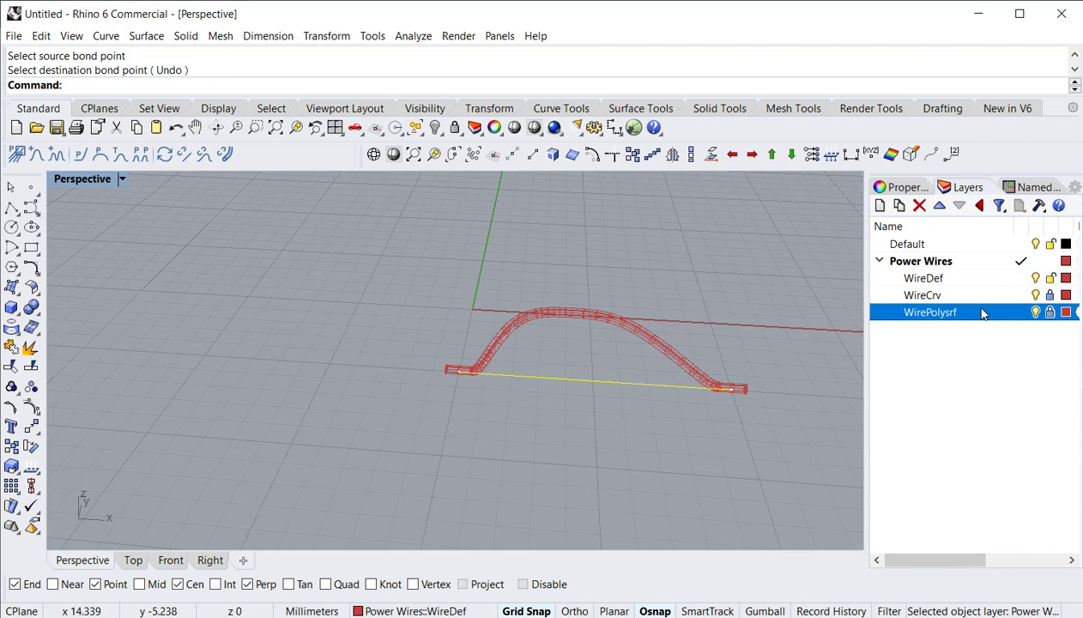
{"action": "left_click", "coordinate": [1036, 313]}
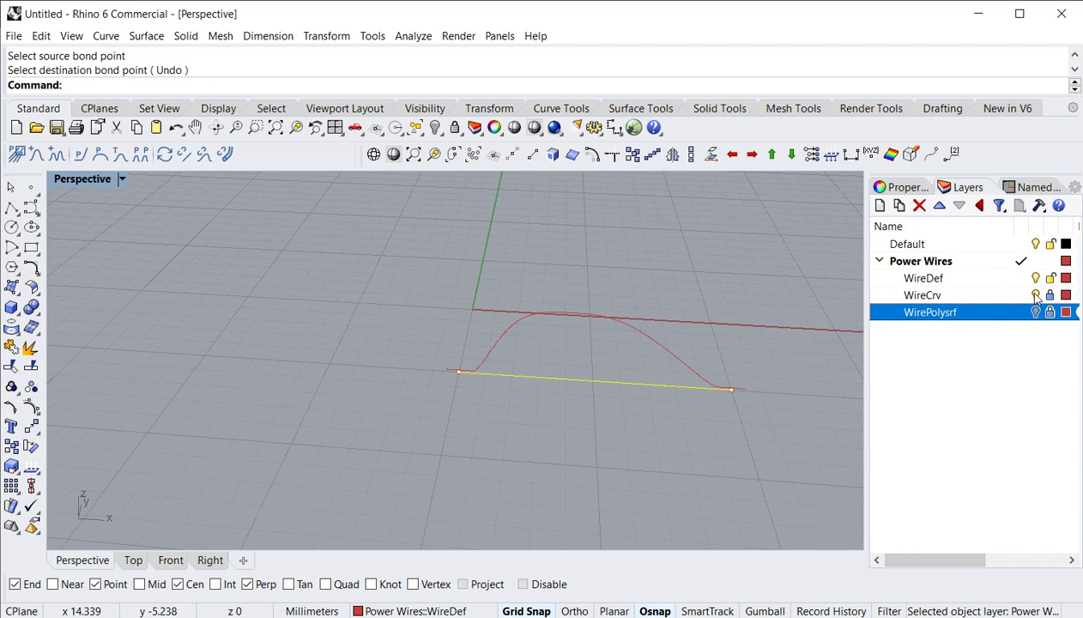
{"action": "left_click", "coordinate": [1036, 295]}
{"action": "left_click", "coordinate": [1036, 295]}
{"action": "left_click", "coordinate": [1036, 279]}
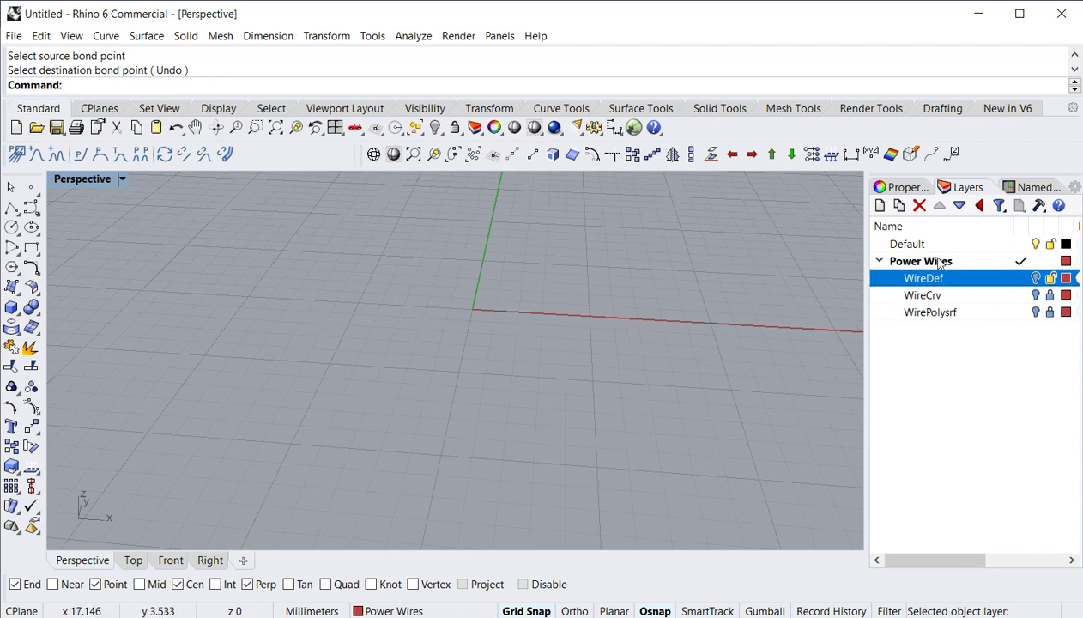
Show the WireDef sublayer and select the wire's straight definition line to examine it
{"action": "left_click", "coordinate": [1036, 278]}
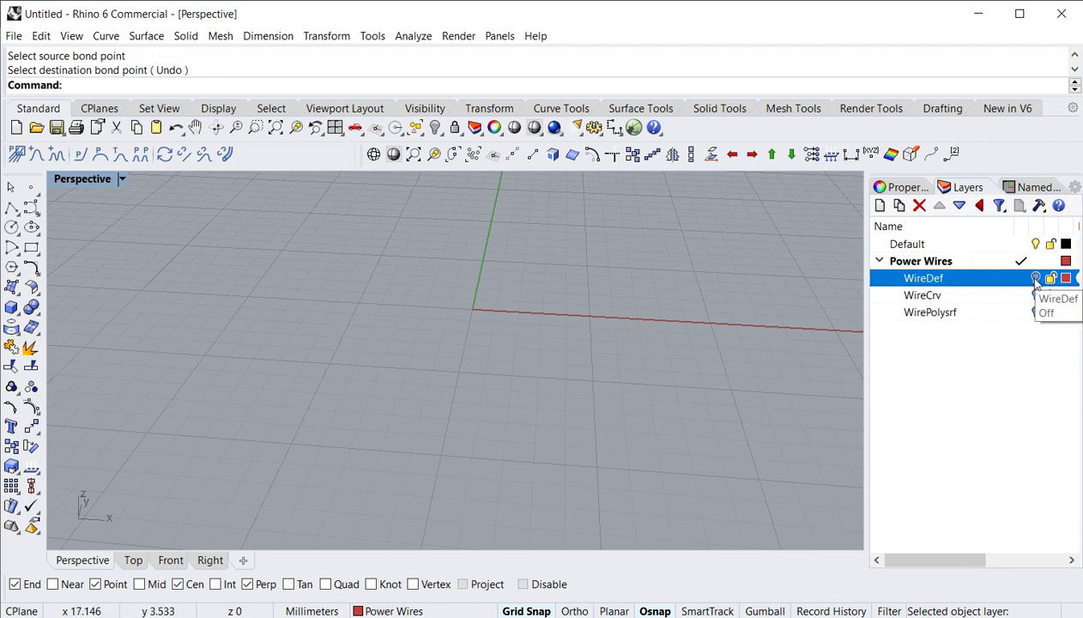
{"action": "left_click", "coordinate": [1036, 279]}
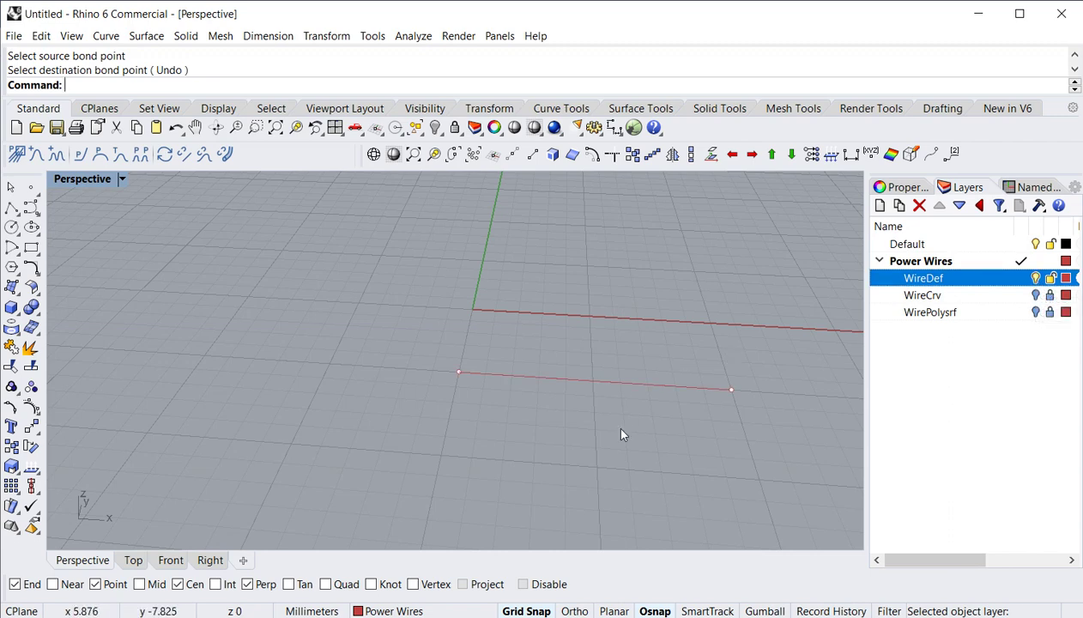
{"action": "right_click_drag", "start_coordinate": [620, 422], "coordinate": [458, 404], "text": "shift"}
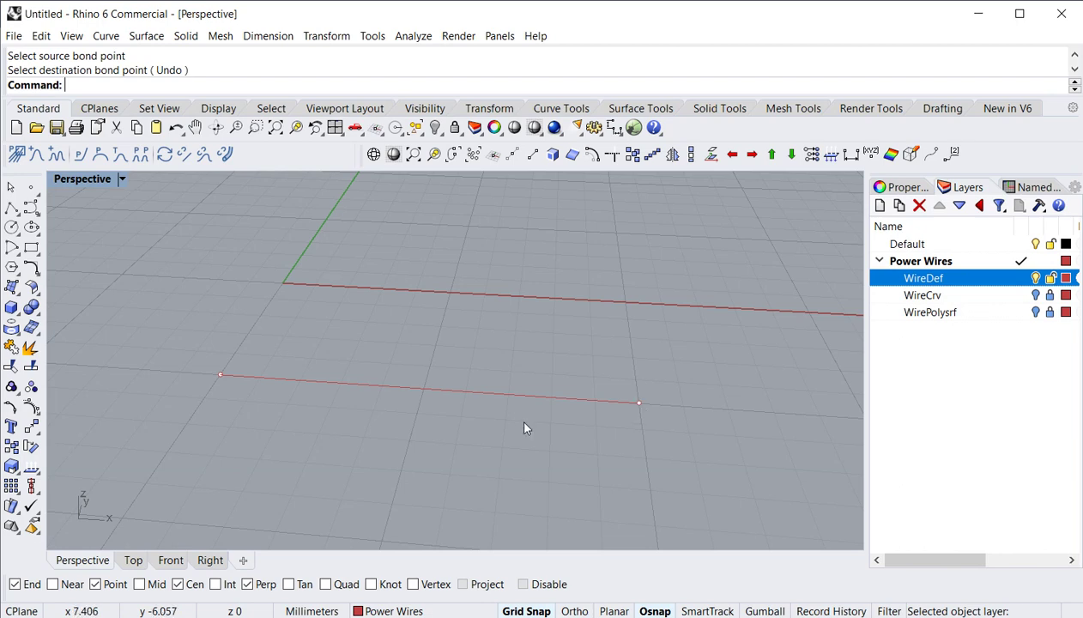
{"action": "left_click", "coordinate": [502, 395]}
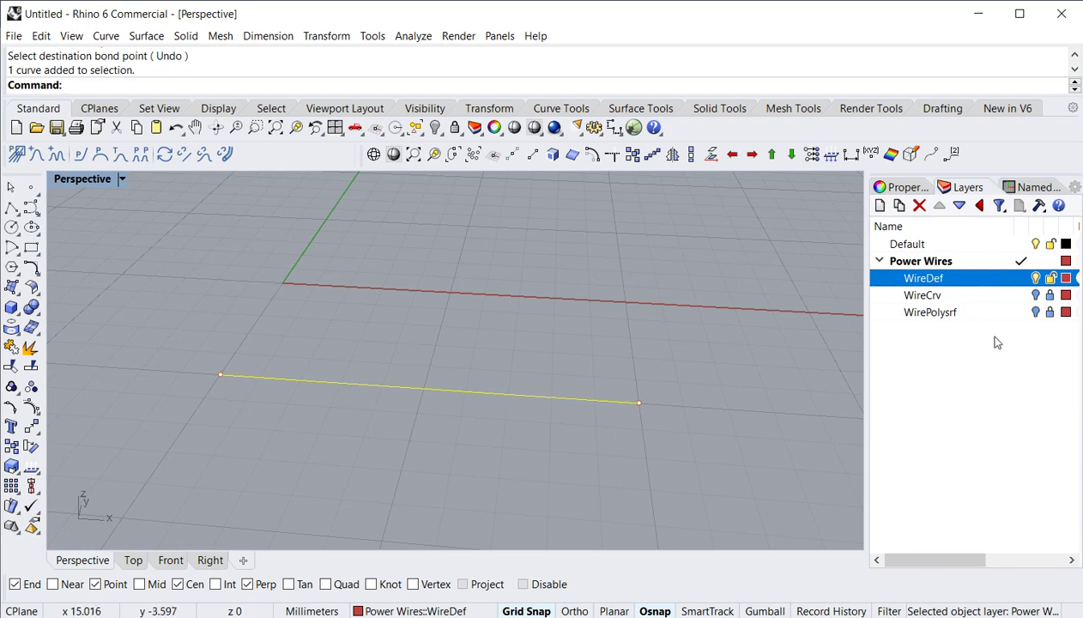
Show the WireCrv and WirePolysrf sublayers, clear the selection, and examine the wire's curve and solid shape
{"action": "left_click", "coordinate": [1036, 295]}
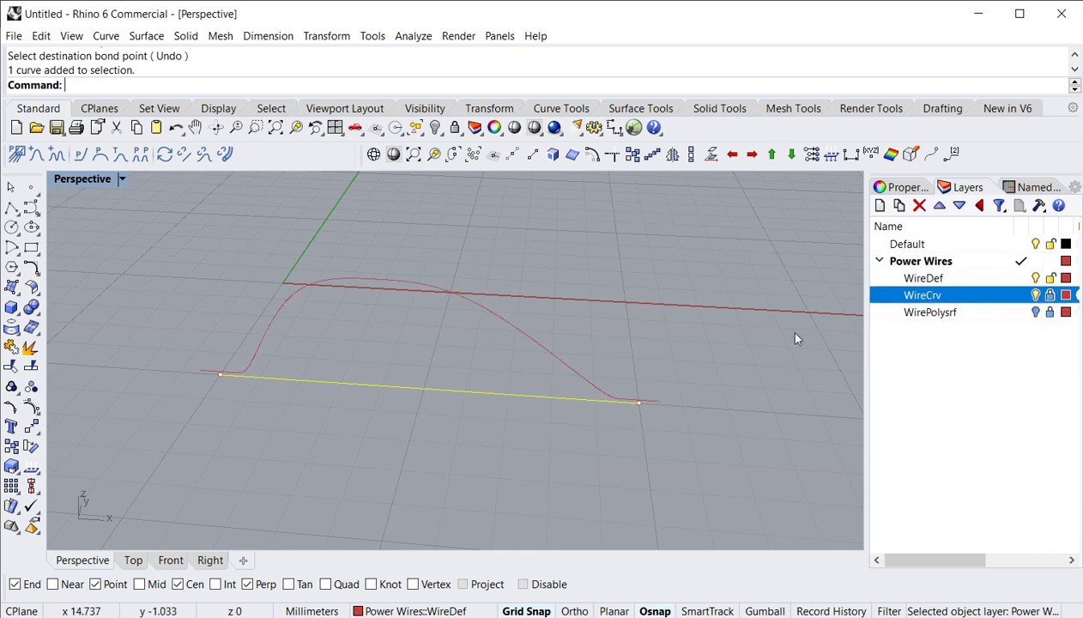
{"action": "key", "text": "Escape"}
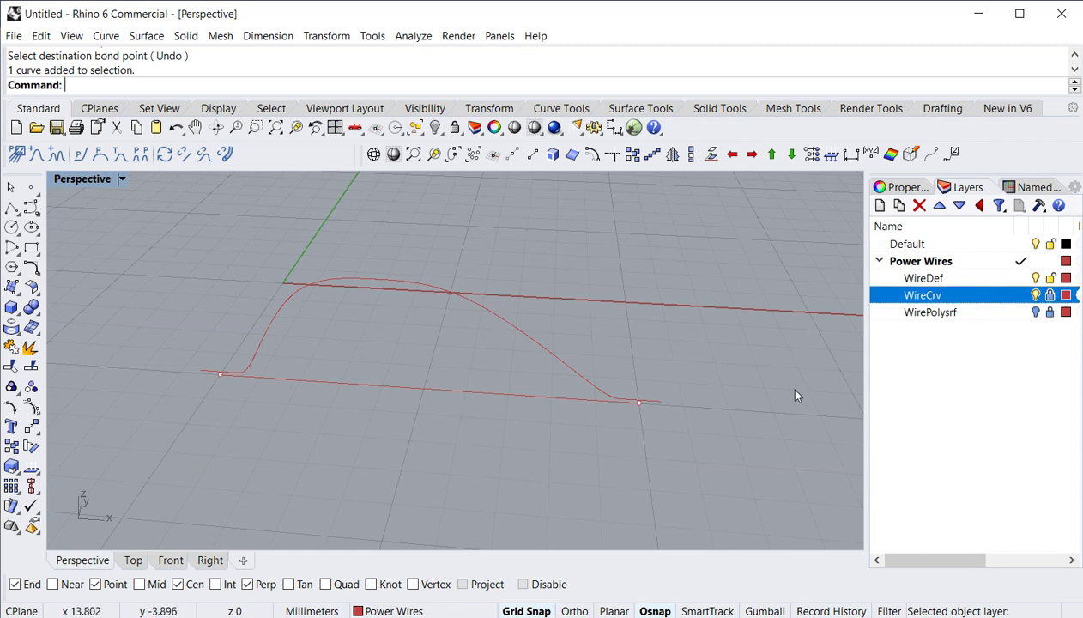
{"action": "right_click_drag", "start_coordinate": [466, 376], "coordinate": [438, 347]}
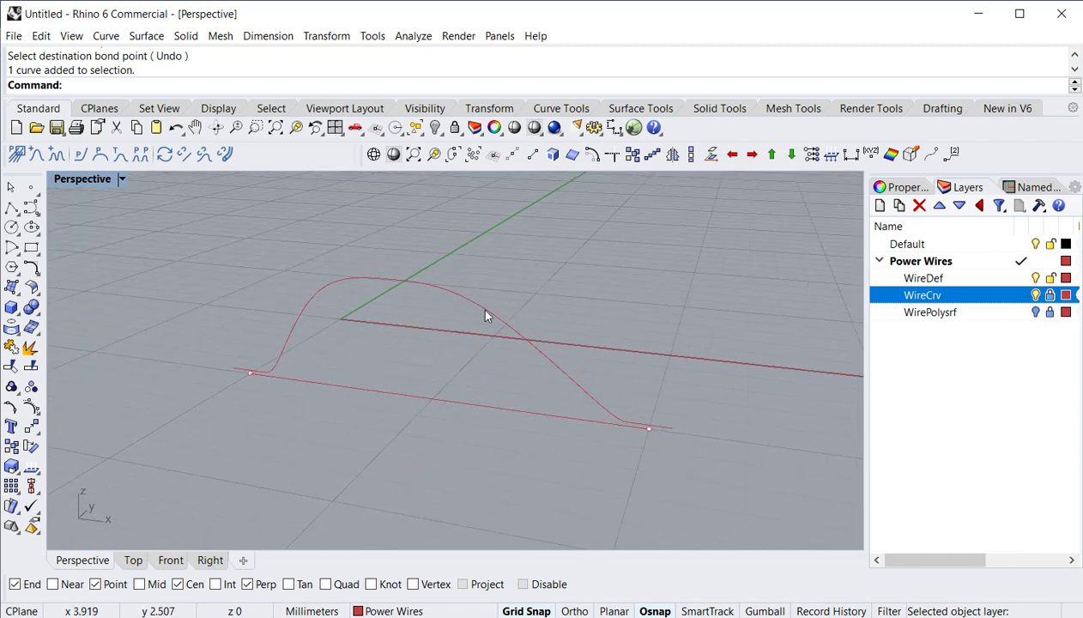
{"action": "left_click", "coordinate": [1036, 313]}
{"action": "right_click_drag", "start_coordinate": [517, 350], "coordinate": [601, 361]}
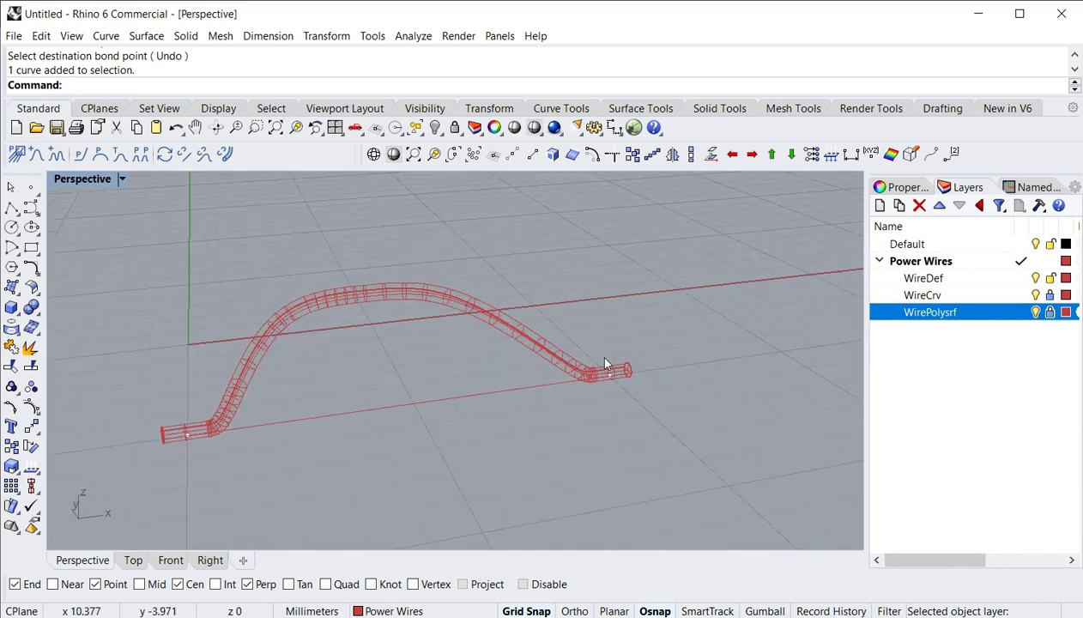
Switch the Perspective viewport to Shaded display and examine the wire's solid from several angles
{"action": "left_click", "coordinate": [394, 154]}
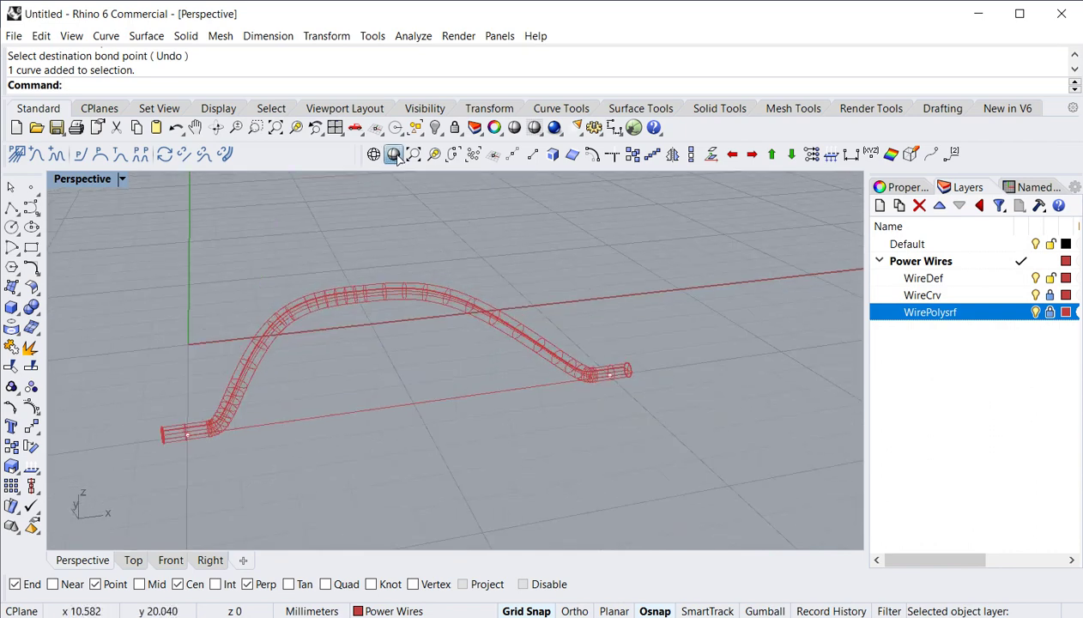
{"action": "mouse_move", "coordinate": [206, 412]}
{"action": "right_mouse_down"}
{"action": "mouse_move", "coordinate": [237, 441]}
{"action": "mouse_move", "coordinate": [313, 386]}
{"action": "mouse_move", "coordinate": [177, 410]}
{"action": "mouse_move", "coordinate": [152, 430]}
{"action": "right_mouse_up"}
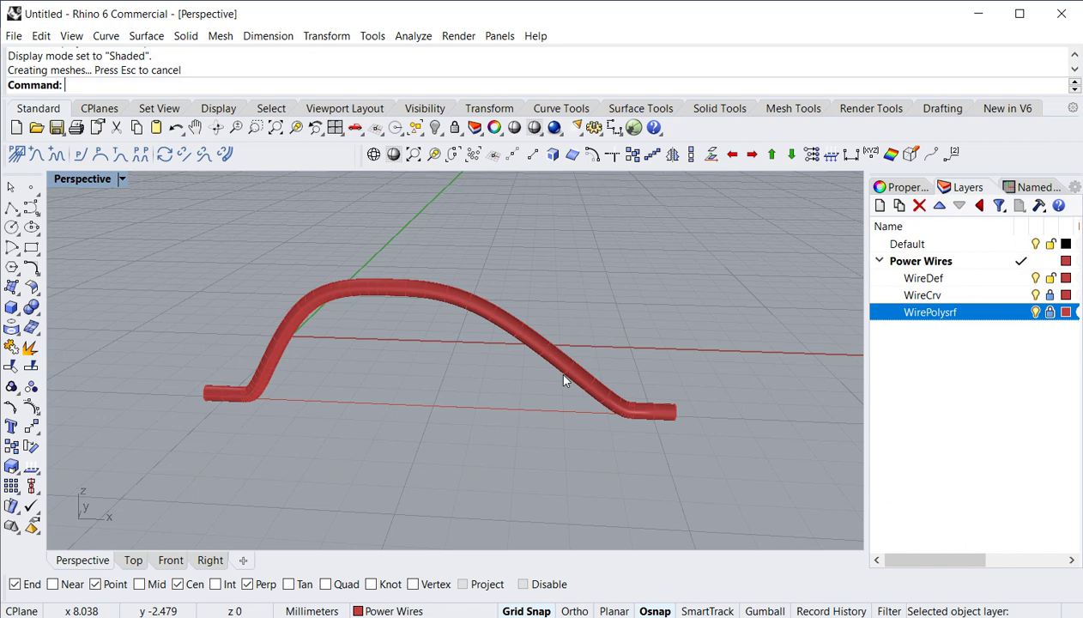
{"action": "right_click_drag", "start_coordinate": [587, 354], "coordinate": [482, 336]}
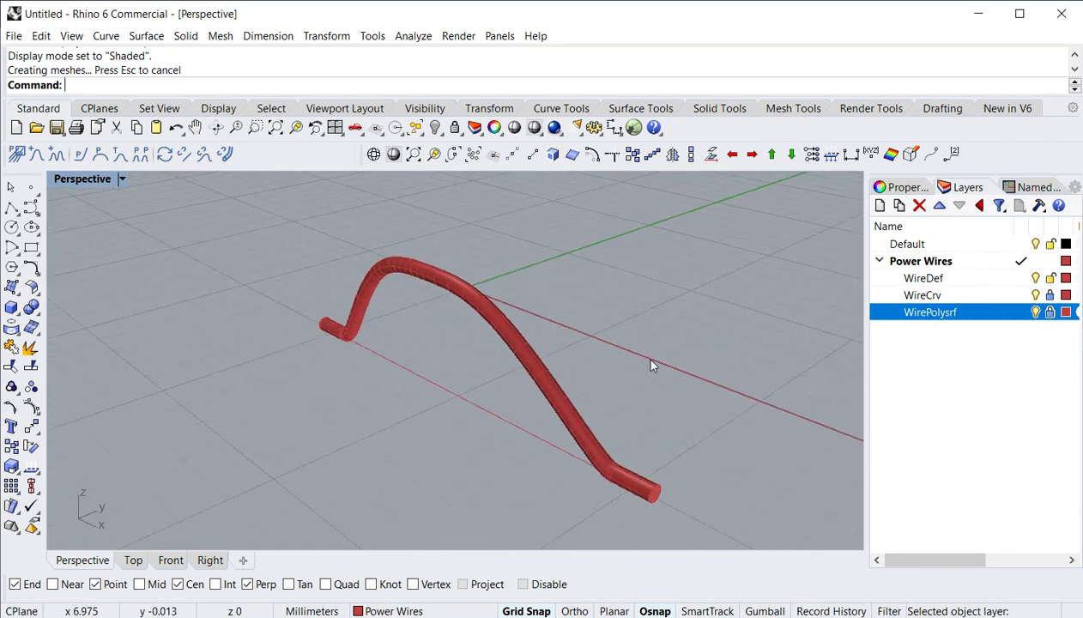
Unlock the WireCrv and WirePolysrf sublayers, select the wire's solid to check it is editable, and clear the selection
{"action": "left_click", "coordinate": [1049, 296]}
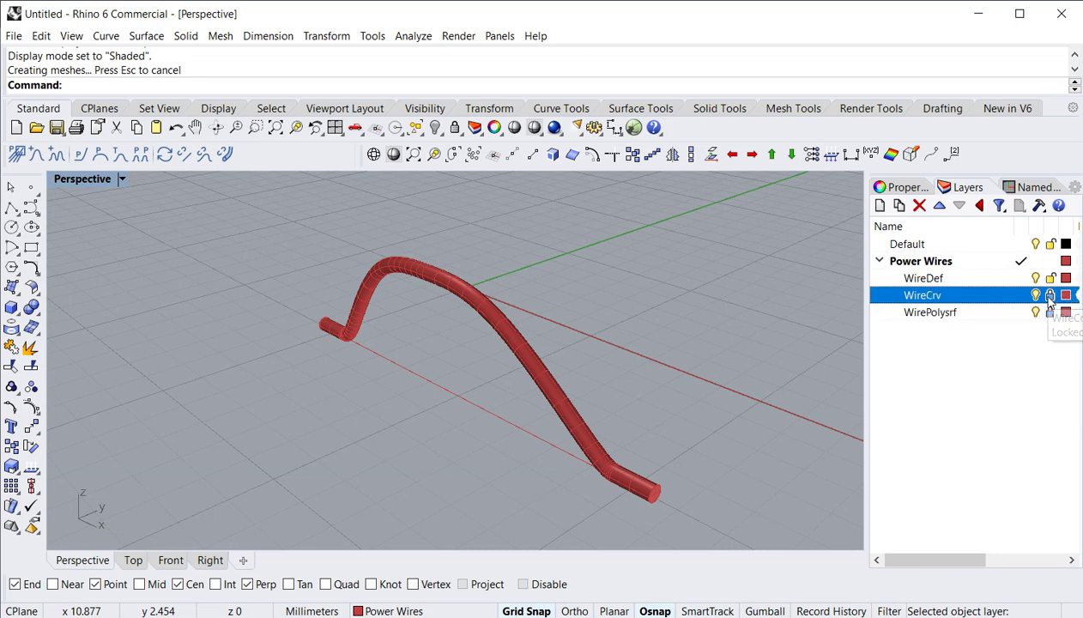
{"action": "left_click", "coordinate": [1013, 312]}
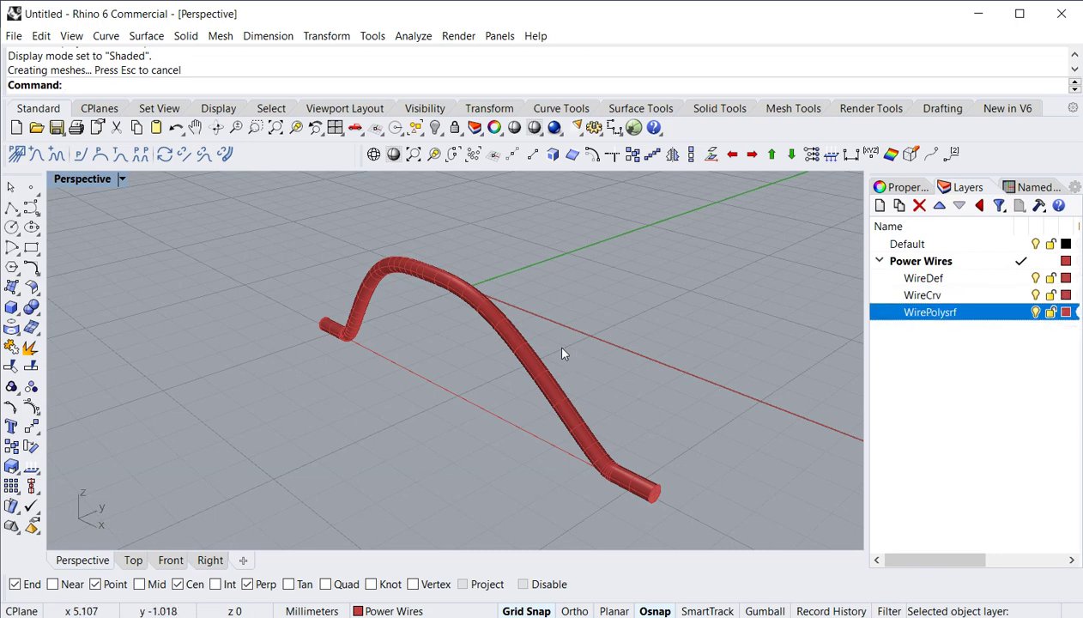
{"action": "left_click", "coordinate": [518, 347]}
{"action": "left_click", "coordinate": [591, 333]}
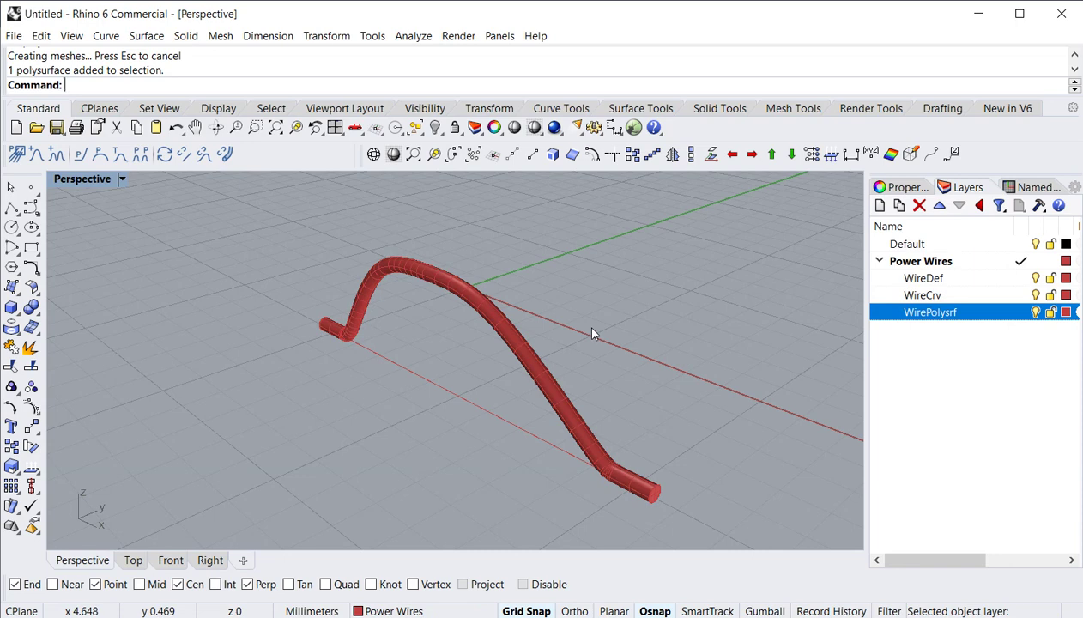
Move the wire's straight definition line in the negative Y direction, away from the X axis, and deselect it
{"action": "left_click", "coordinate": [483, 412]}
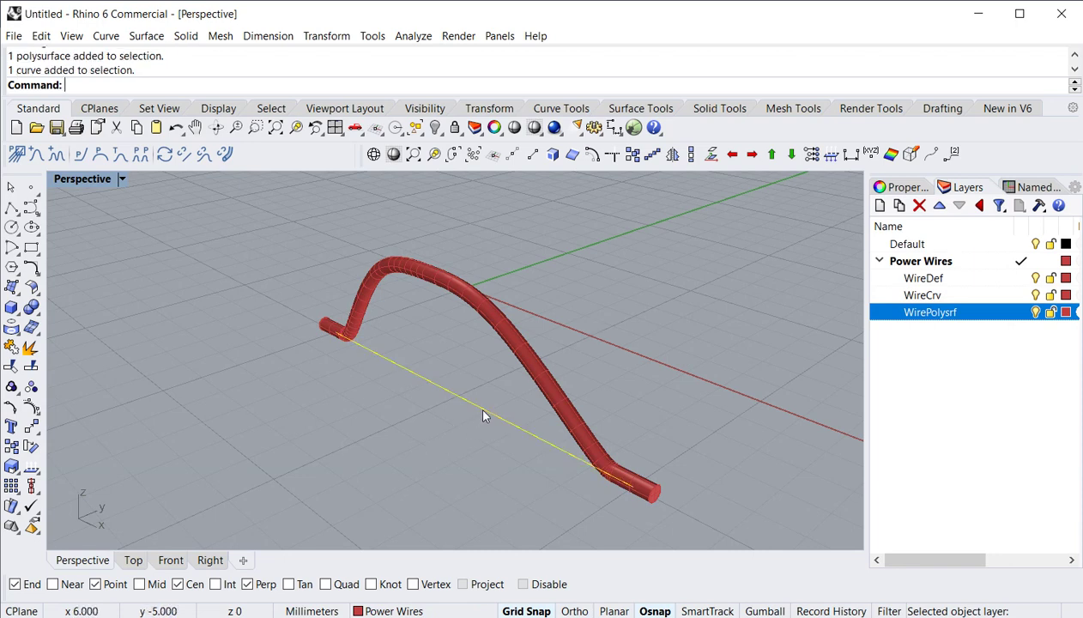
{"action": "left_click_drag", "start_coordinate": [482, 416], "coordinate": [372, 464]}
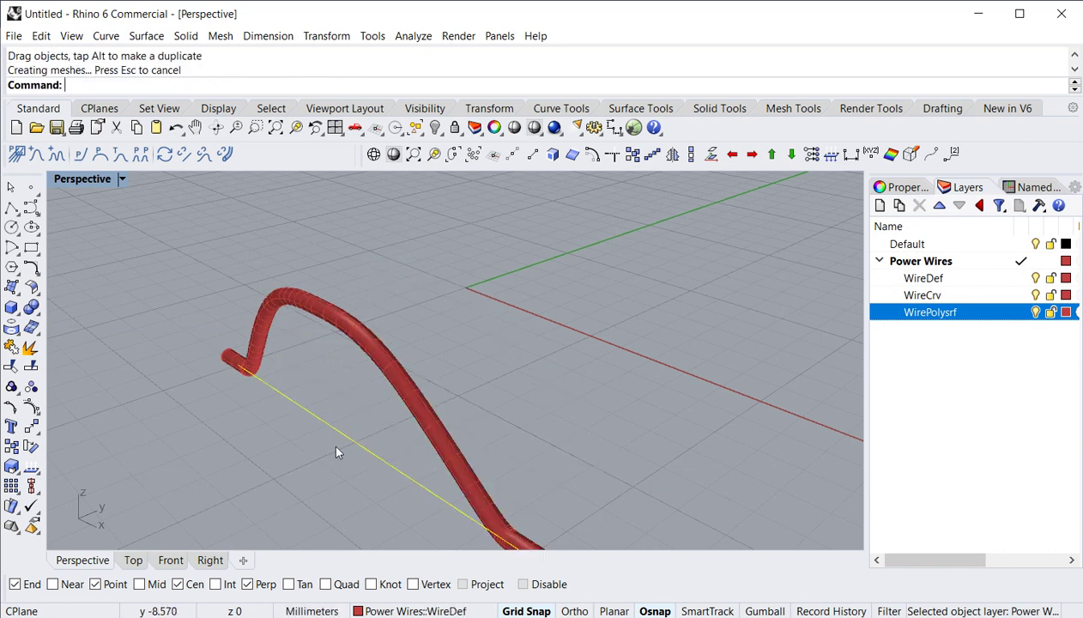
{"action": "scroll", "coordinate": [292, 430], "scroll_direction": "down", "scroll_amount": 3}
{"action": "right_click_drag", "start_coordinate": [270, 464], "coordinate": [401, 488], "text": "shift"}
{"action": "left_click", "coordinate": [389, 471]}
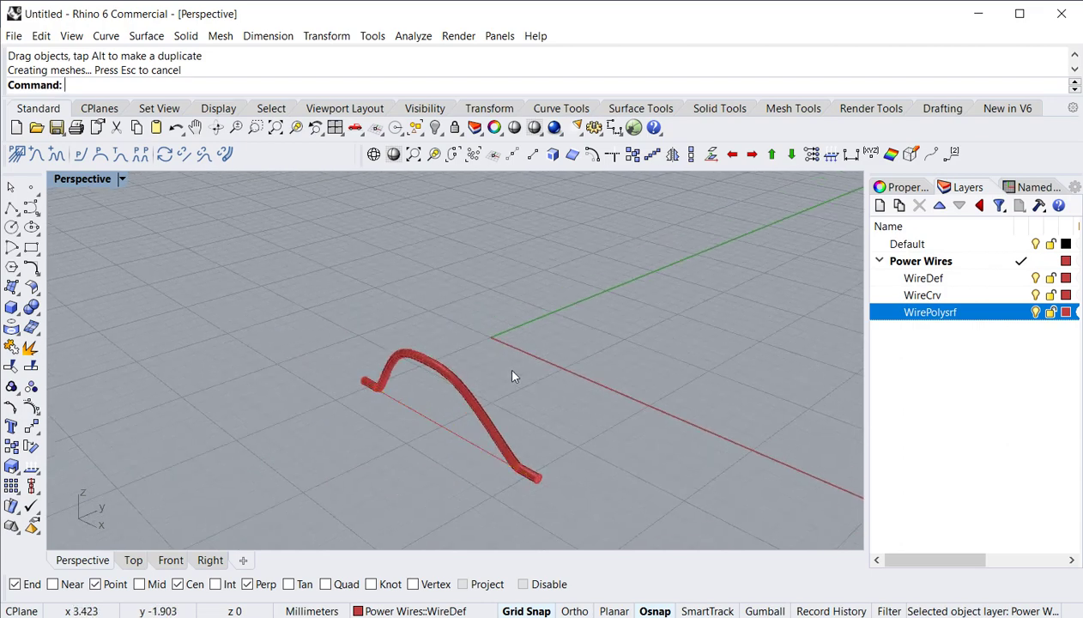
Move the wire's solid and its curve individually away from the definition line
{"action": "left_click_drag", "start_coordinate": [477, 405], "coordinate": [558, 375]}
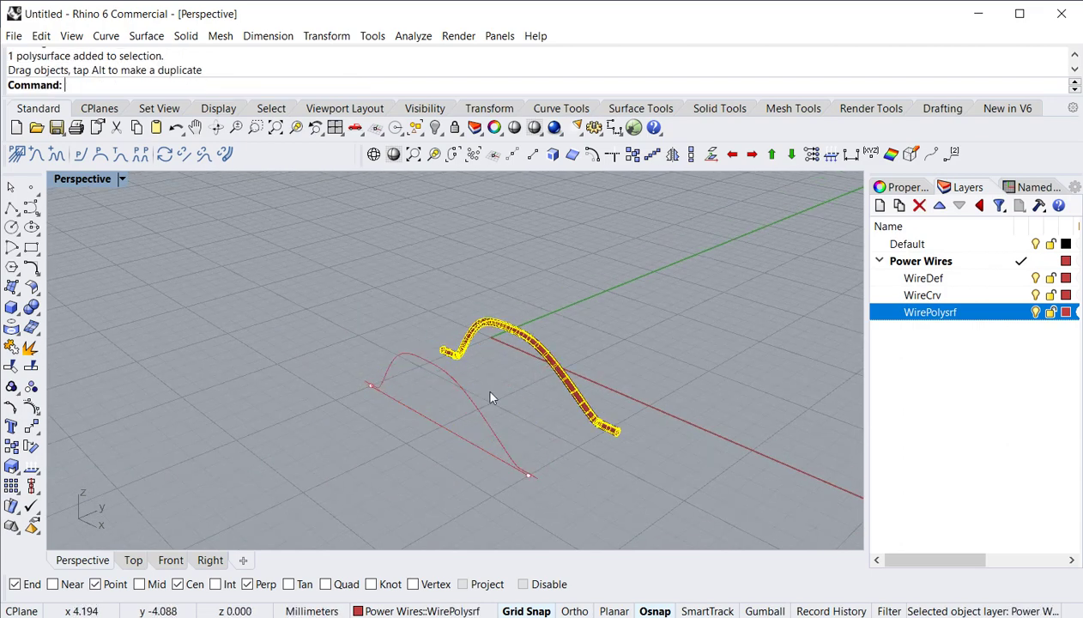
{"action": "left_click_drag", "start_coordinate": [474, 405], "coordinate": [528, 400]}
{"action": "left_click", "coordinate": [405, 419]}
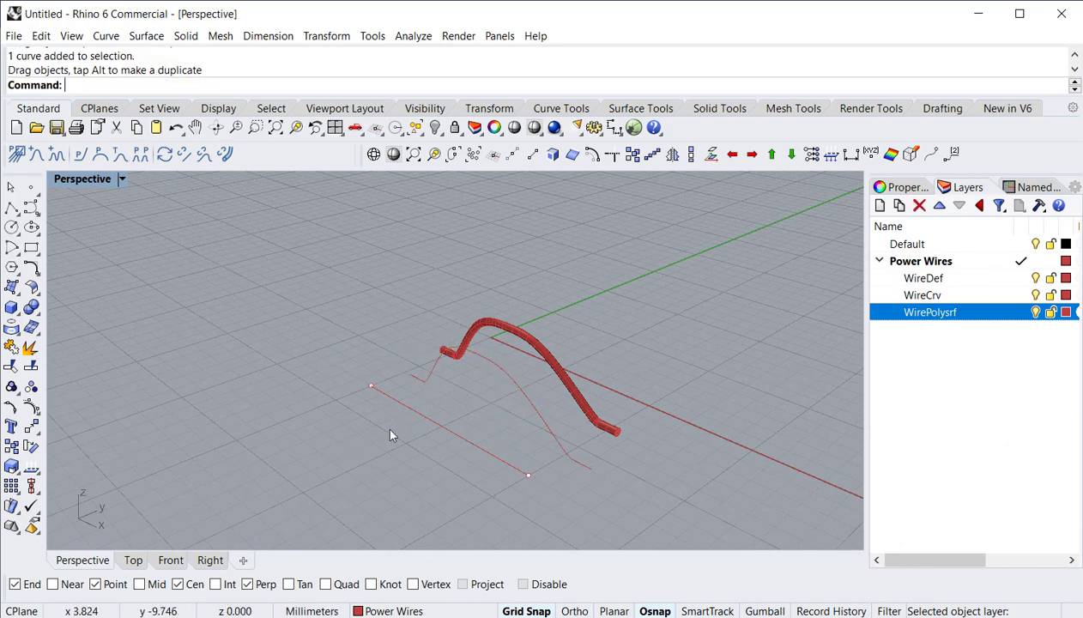
Shift the definition line slightly to regenerate the wire, and lock the WireCrv and WirePolysrf sublayers
{"action": "right_click_drag", "start_coordinate": [385, 423], "coordinate": [471, 437]}
{"action": "left_click_drag", "start_coordinate": [467, 437], "coordinate": [452, 439]}
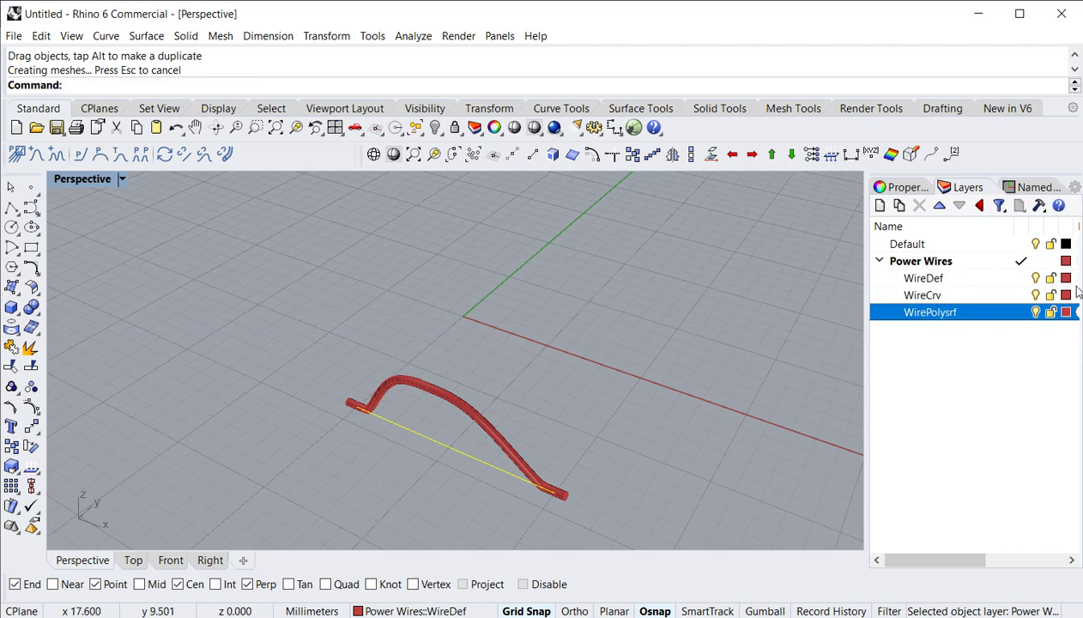
{"action": "left_click", "coordinate": [1049, 297]}
{"action": "left_click", "coordinate": [1051, 296]}
{"action": "left_click", "coordinate": [1050, 312]}
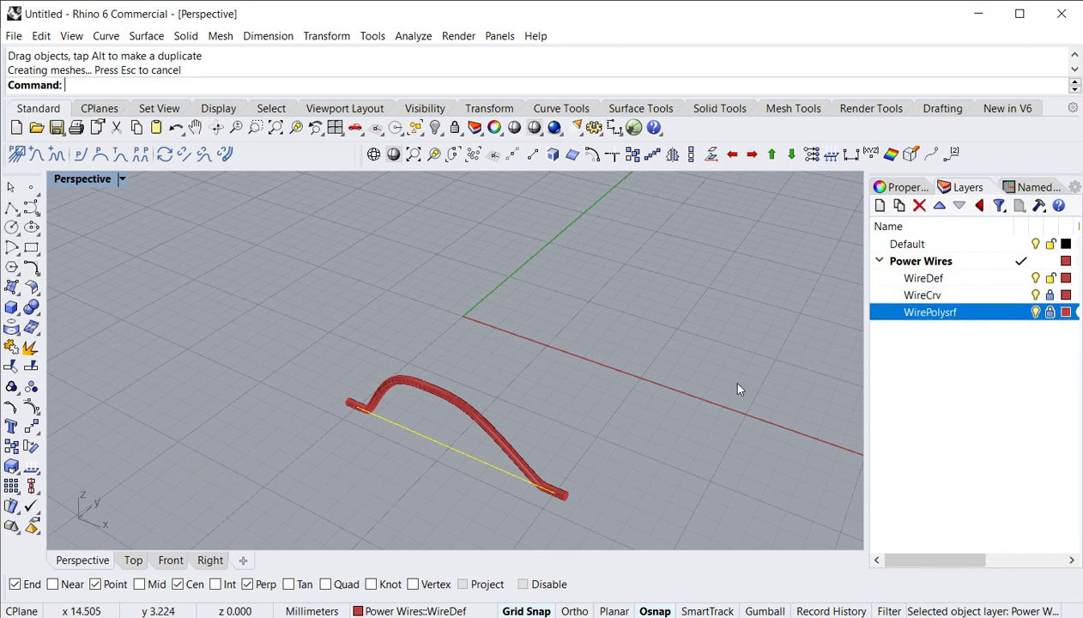
Copy the definition line three times in the negative Y direction at 2 mm spacing, and clear the selection
{"action": "right_click_drag", "start_coordinate": [406, 479], "coordinate": [461, 400], "text": "shift"}
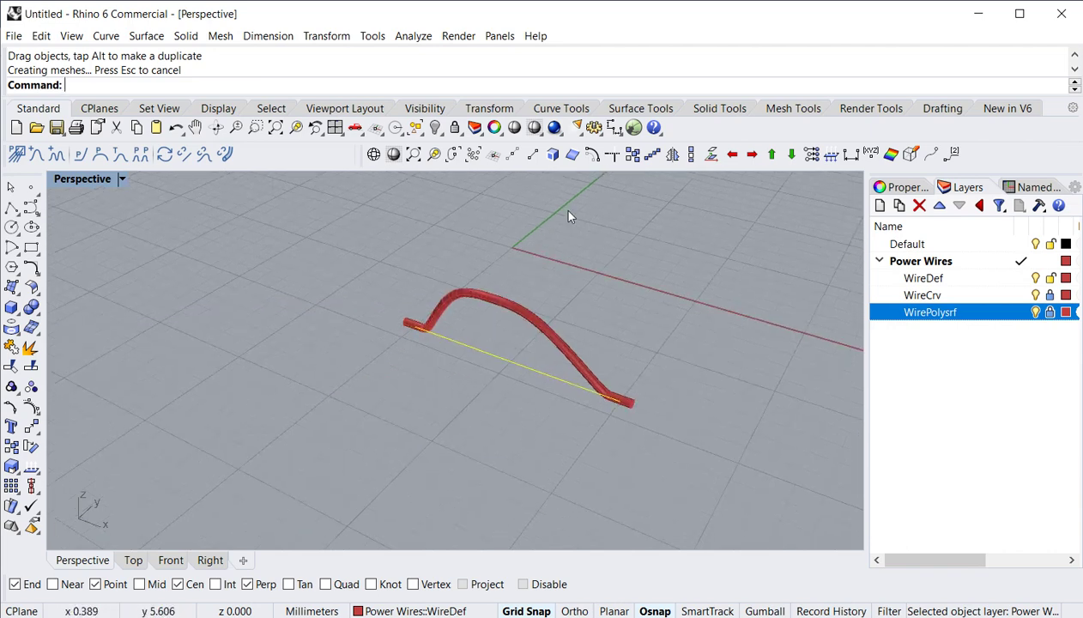
{"action": "scroll", "coordinate": [439, 212], "scroll_direction": "up", "scroll_amount": 3}
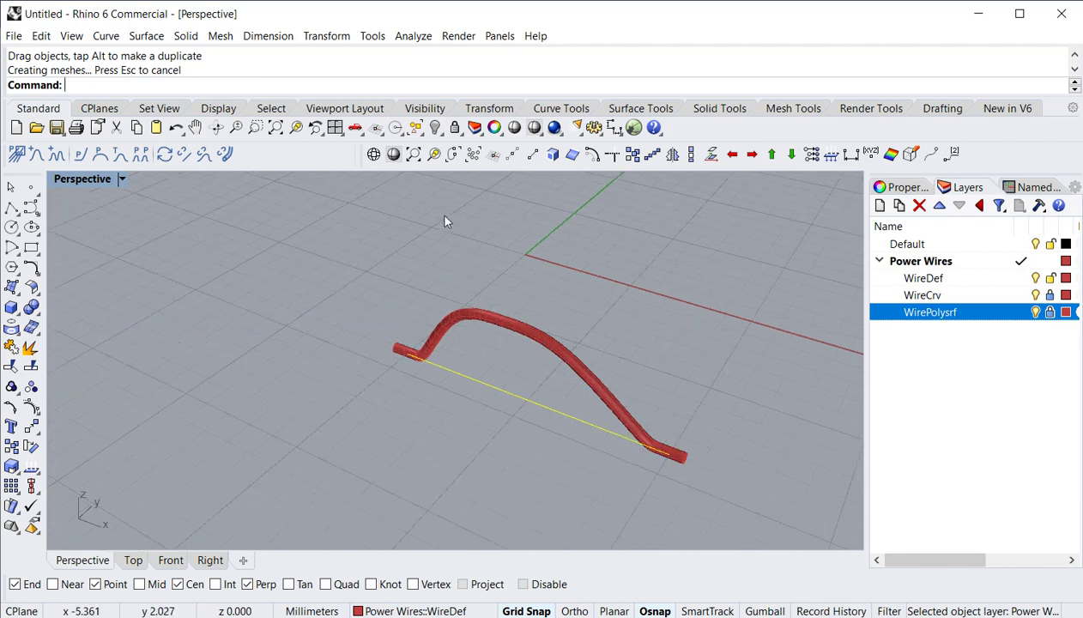
{"action": "left_click", "coordinate": [632, 154]}
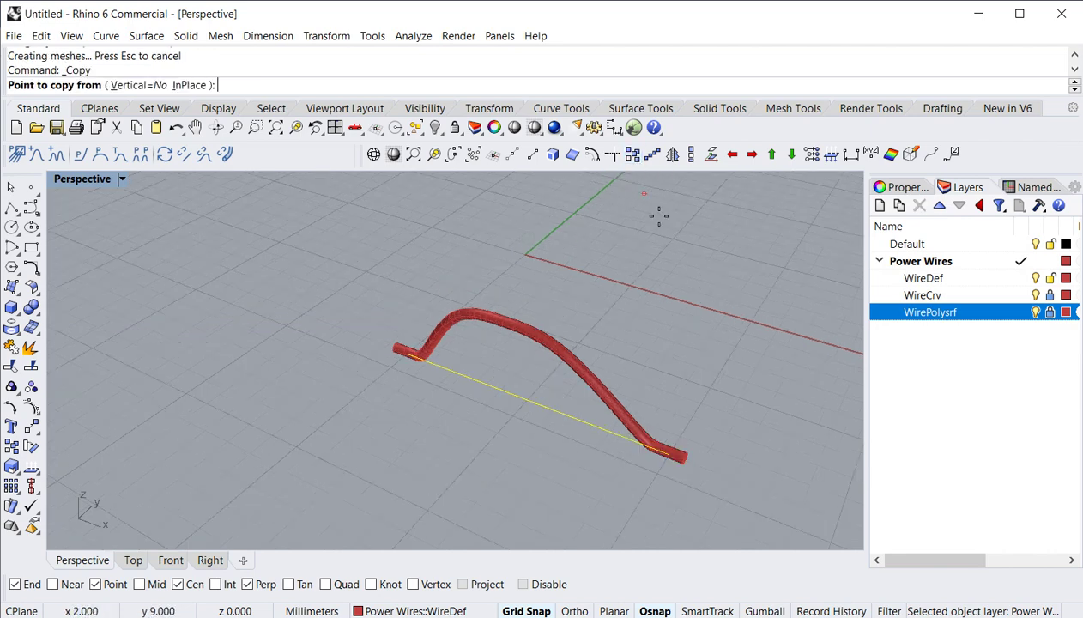
{"action": "left_click", "coordinate": [732, 479]}
{"action": "left_click", "coordinate": [726, 506]}
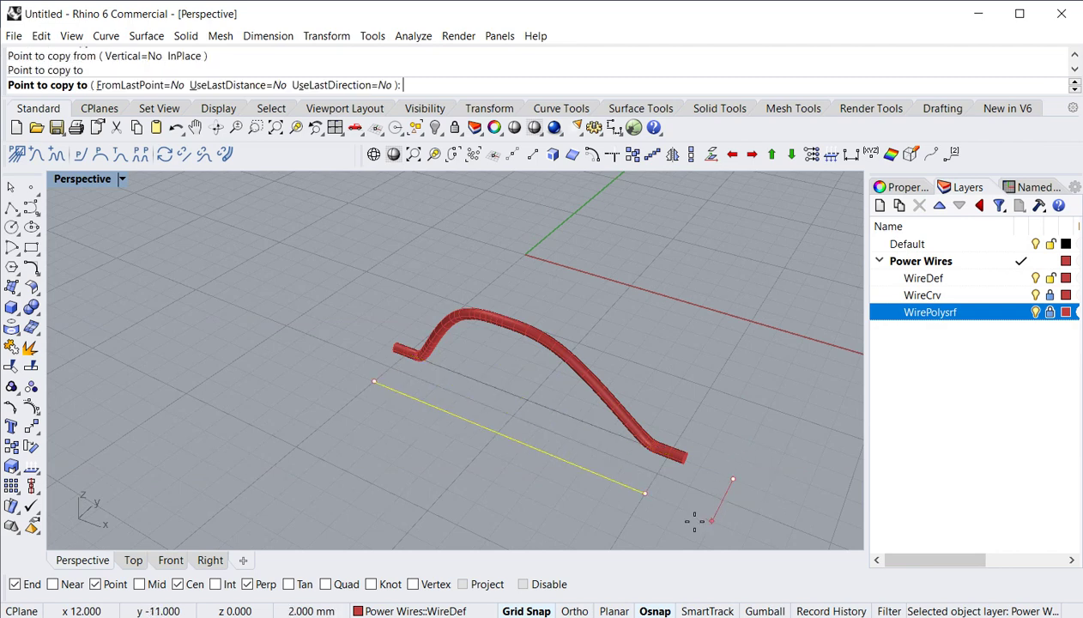
{"action": "right_click_drag", "start_coordinate": [692, 521], "coordinate": [702, 398], "text": "shift"}
{"action": "left_click", "coordinate": [690, 392]}
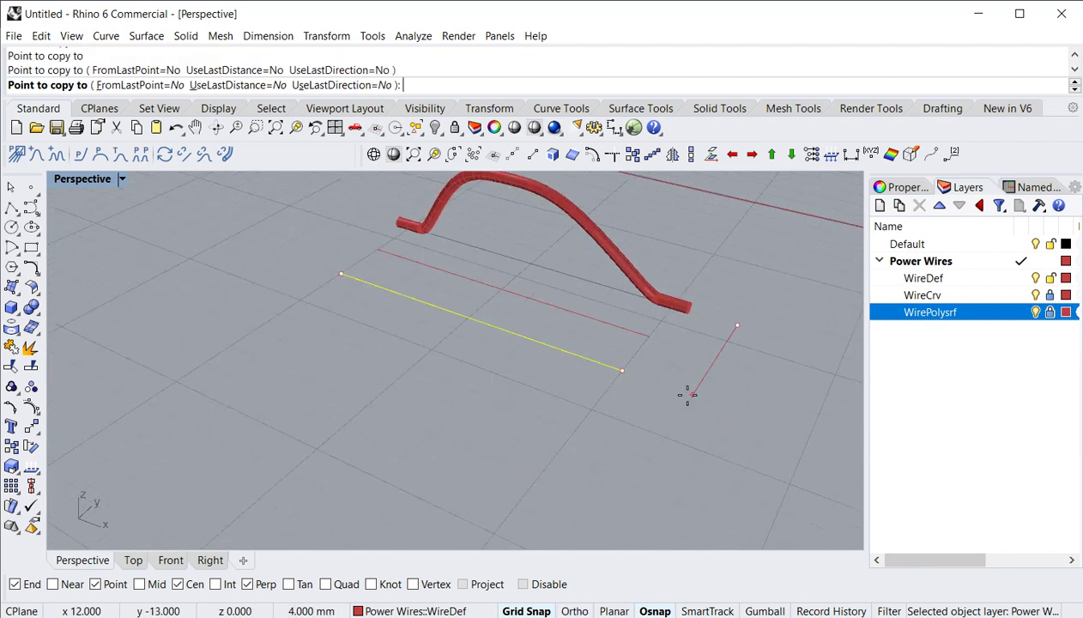
{"action": "left_click", "coordinate": [654, 438]}
{"action": "left_click", "coordinate": [649, 443]}
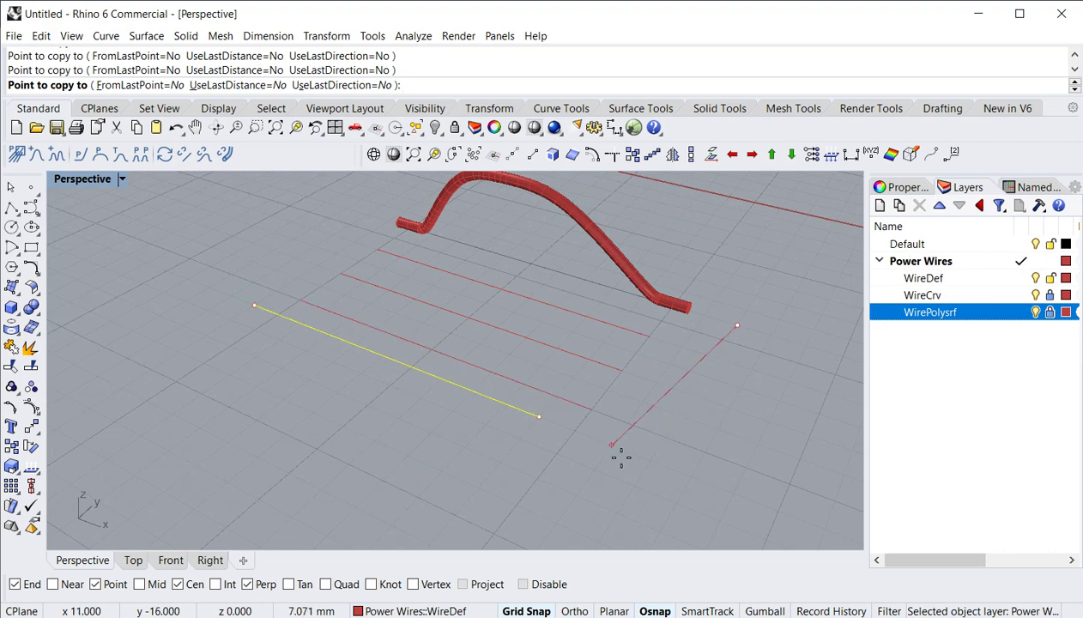
{"action": "key", "text": "Return"}
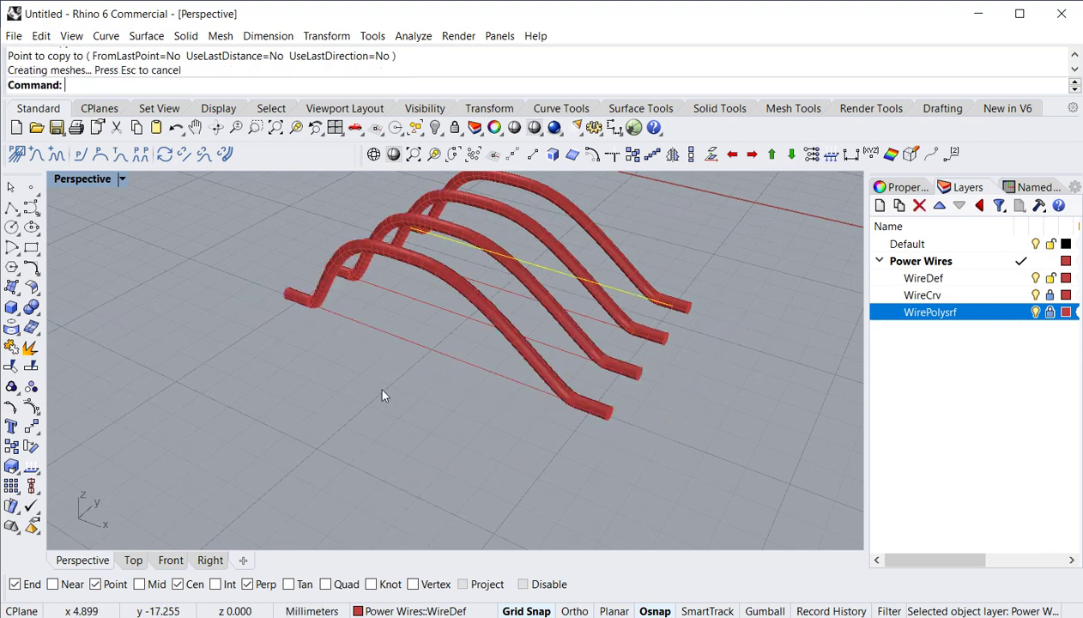
{"action": "key", "text": "Escape"}
{"action": "right_click_drag", "start_coordinate": [309, 365], "coordinate": [361, 397]}
{"action": "right_click_drag", "start_coordinate": [605, 306], "coordinate": [606, 382], "text": "shift"}
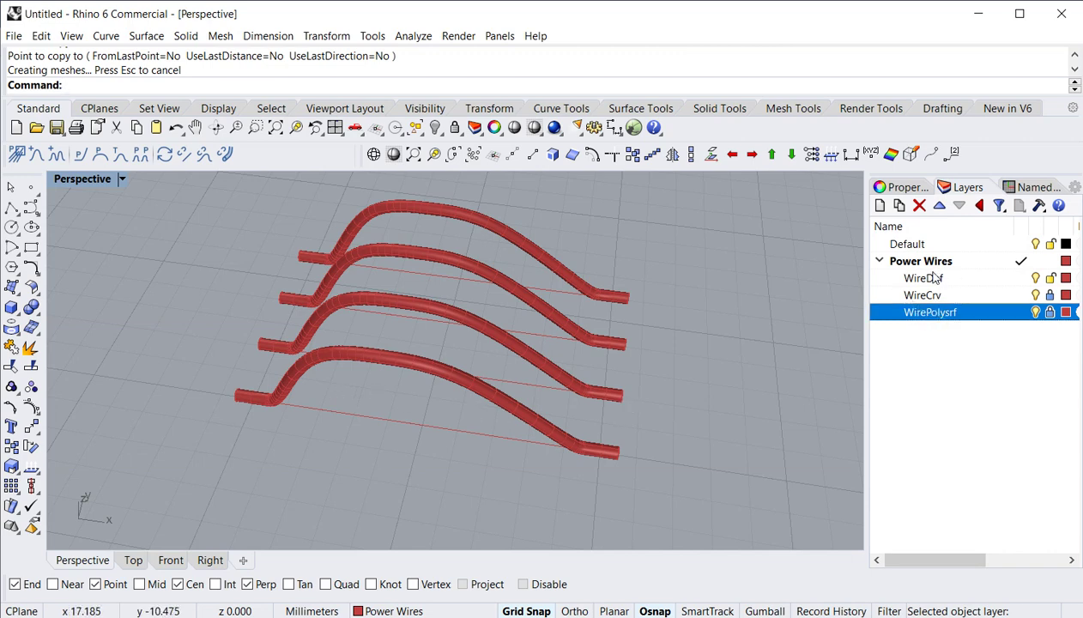
Set the wires' bond type to Ball bond in the layout parameters, apply it, and uncover the wires to view their shape
{"action": "left_click", "coordinate": [17, 154]}
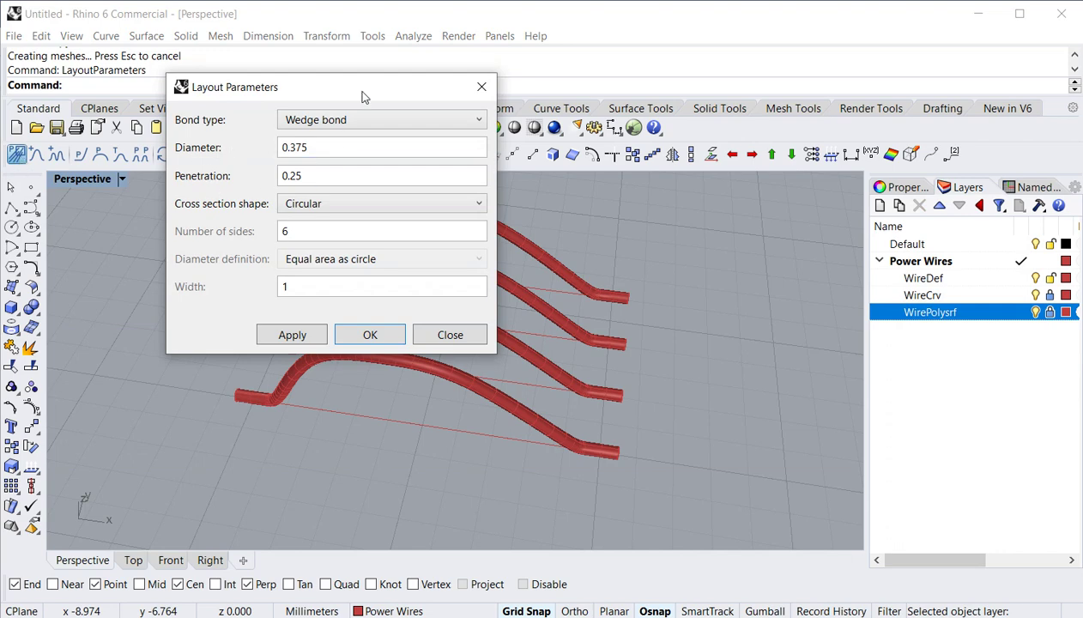
{"action": "left_click_drag", "start_coordinate": [363, 96], "coordinate": [609, 186]}
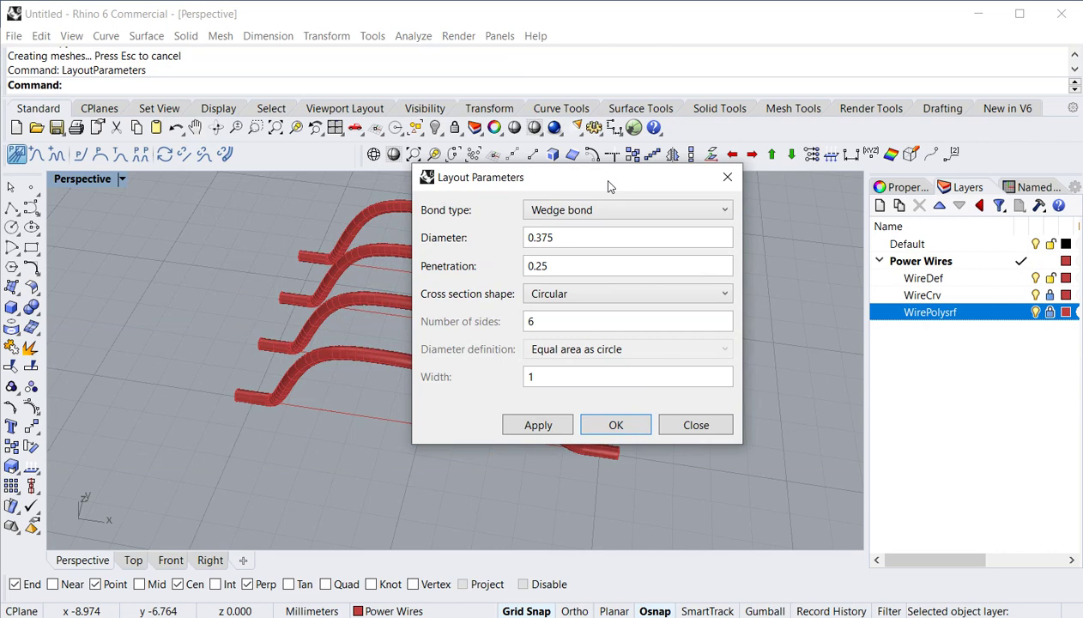
{"action": "left_click", "coordinate": [595, 211]}
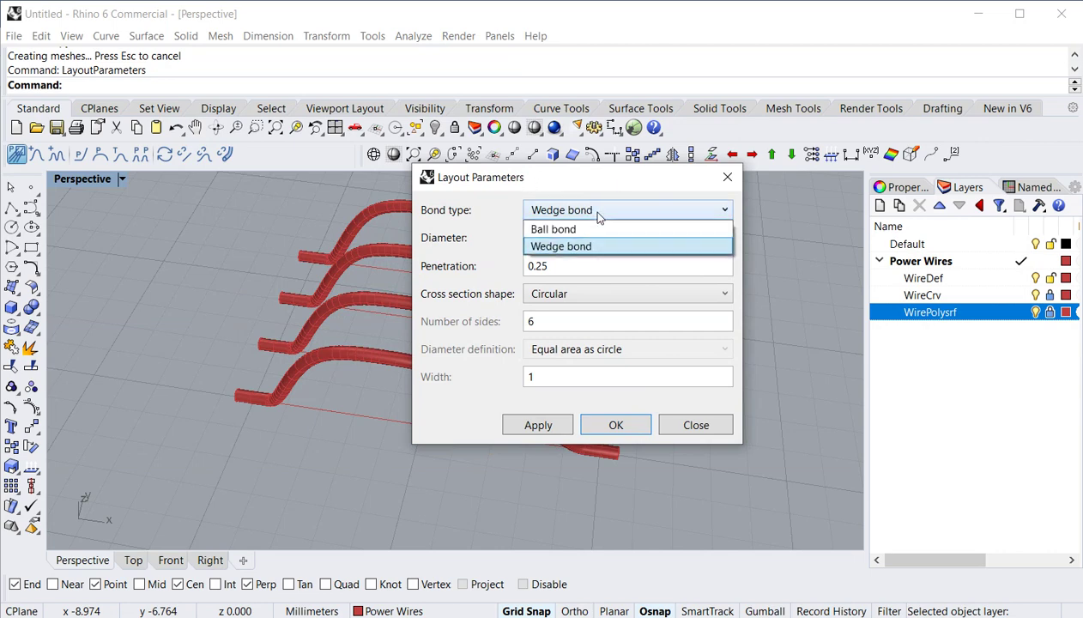
{"action": "left_click", "coordinate": [591, 228]}
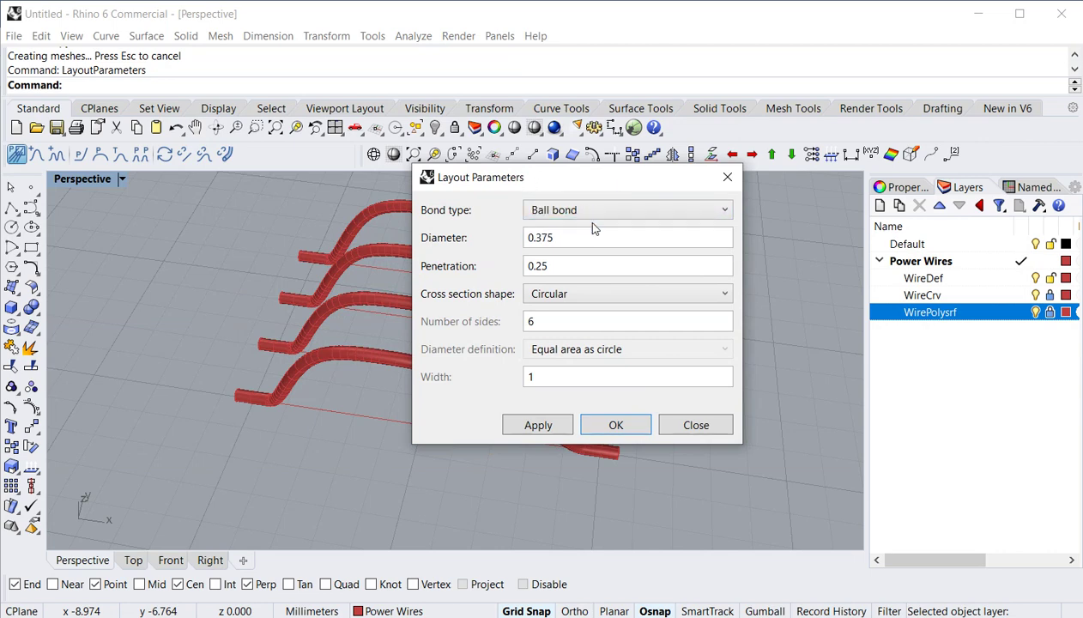
{"action": "left_click", "coordinate": [548, 430]}
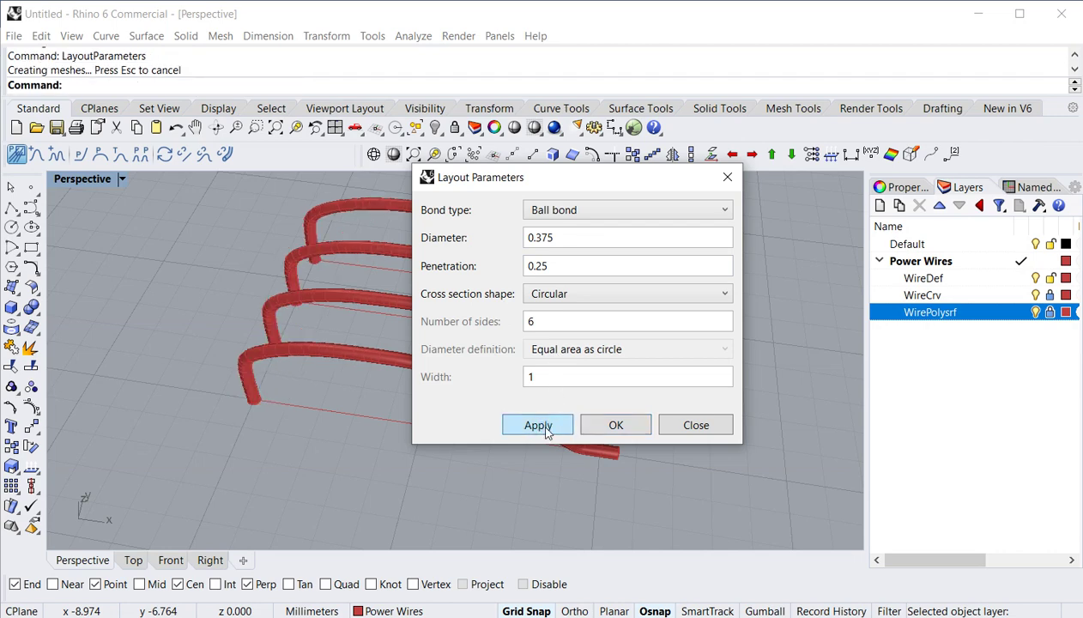
{"action": "left_click_drag", "start_coordinate": [563, 177], "coordinate": [808, 163]}
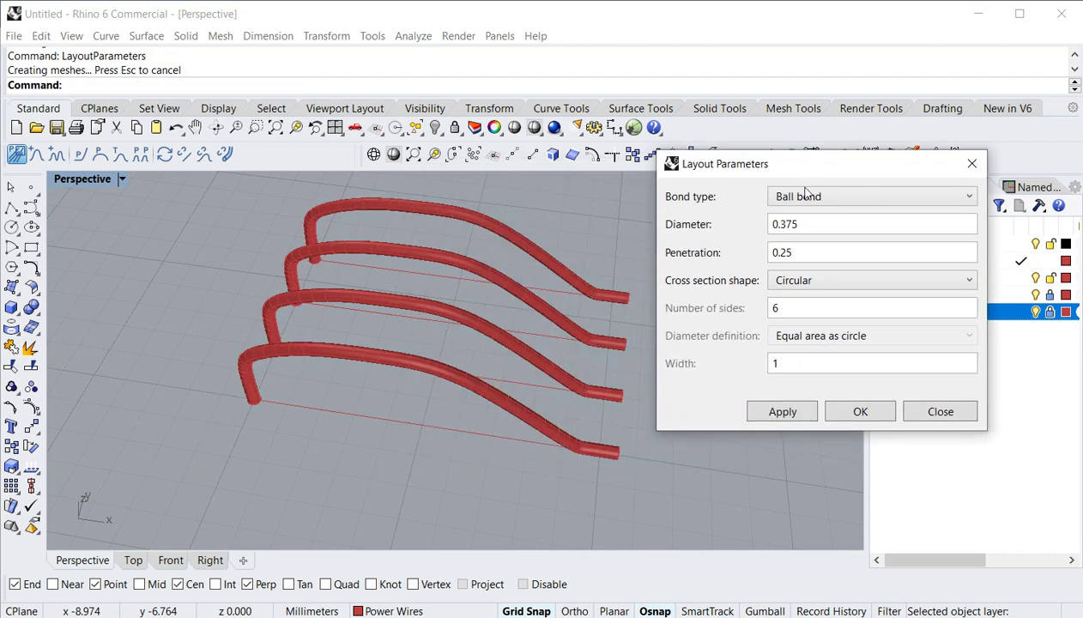
Set the bond type back to Wedge bond and apply it to the wires
{"action": "left_click", "coordinate": [805, 195]}
{"action": "left_click", "coordinate": [800, 229]}
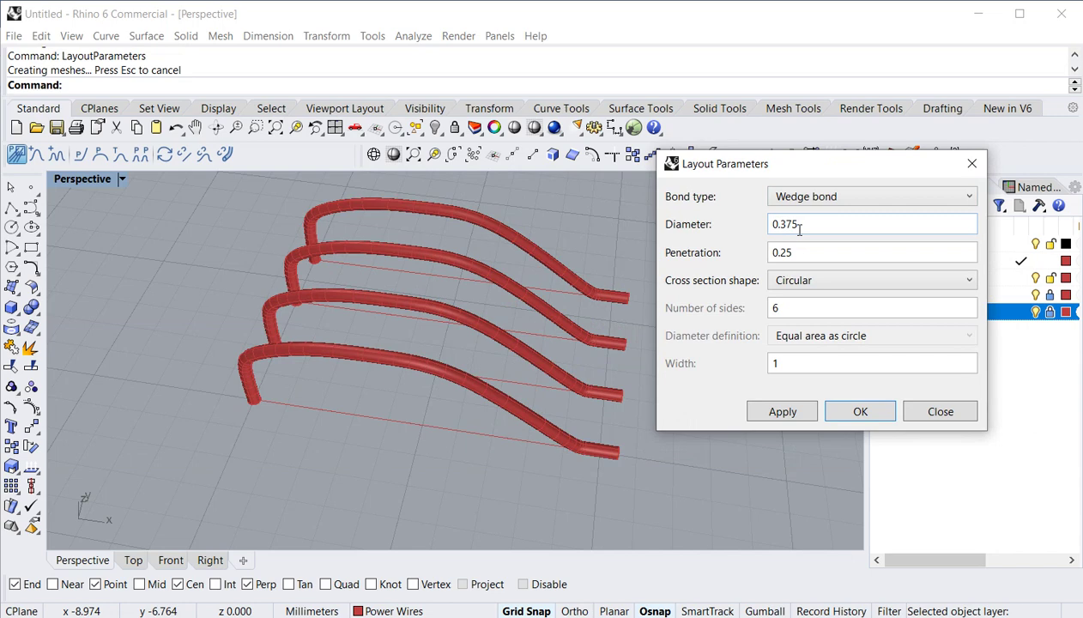
{"action": "left_click", "coordinate": [781, 412]}
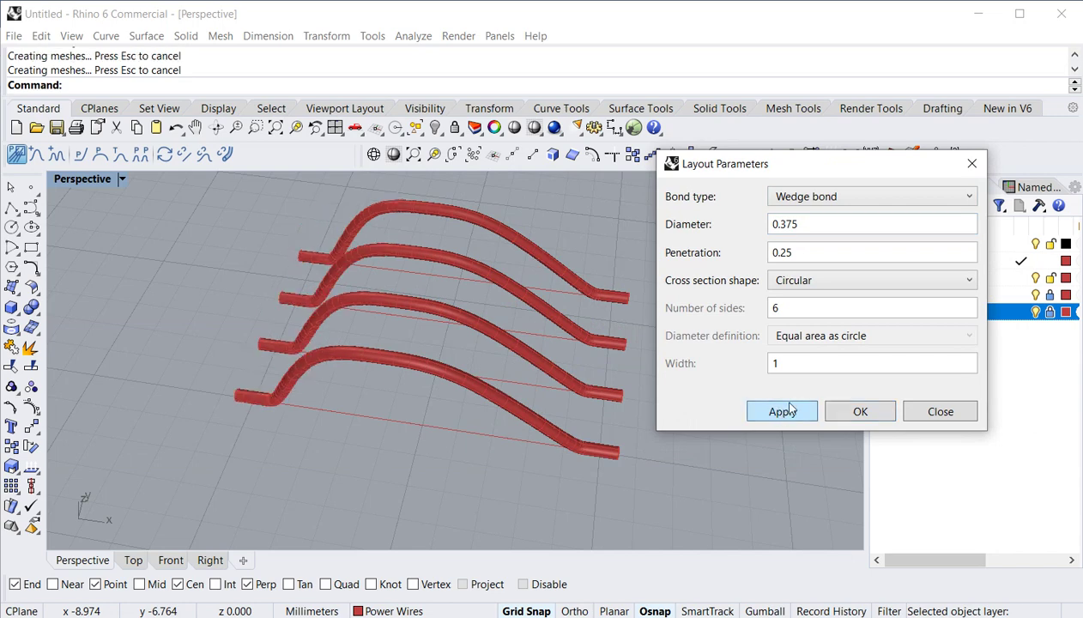
Set the wire diameter to 0.3 and apply it
{"action": "left_click", "coordinate": [811, 224]}
{"action": "key", "text": "BackSpace"}
{"action": "key", "text": "BackSpace"}
{"action": "left_click", "coordinate": [781, 412]}
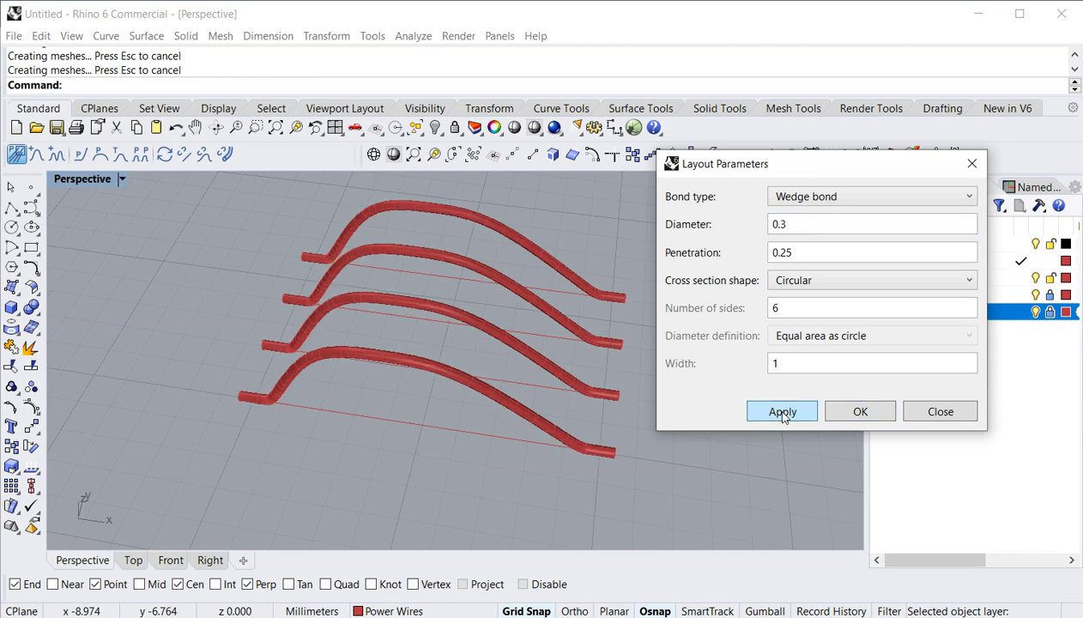
Apply a Polygonal cross section shape to the wires, close the layout parameters, and examine the wire ends up close
{"action": "left_click", "coordinate": [814, 283]}
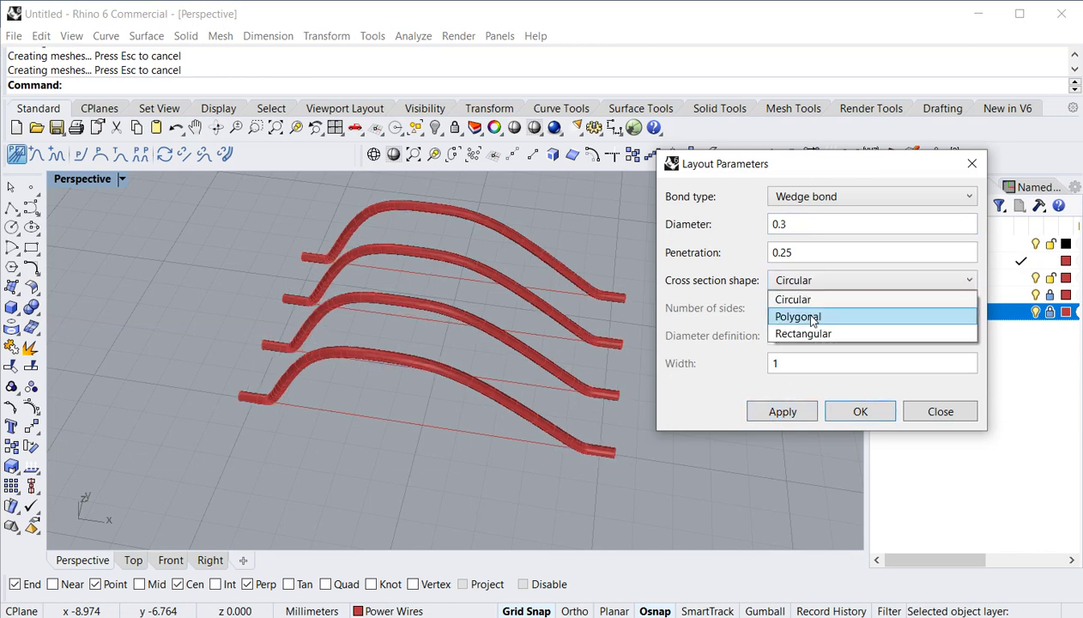
{"action": "left_click", "coordinate": [811, 318]}
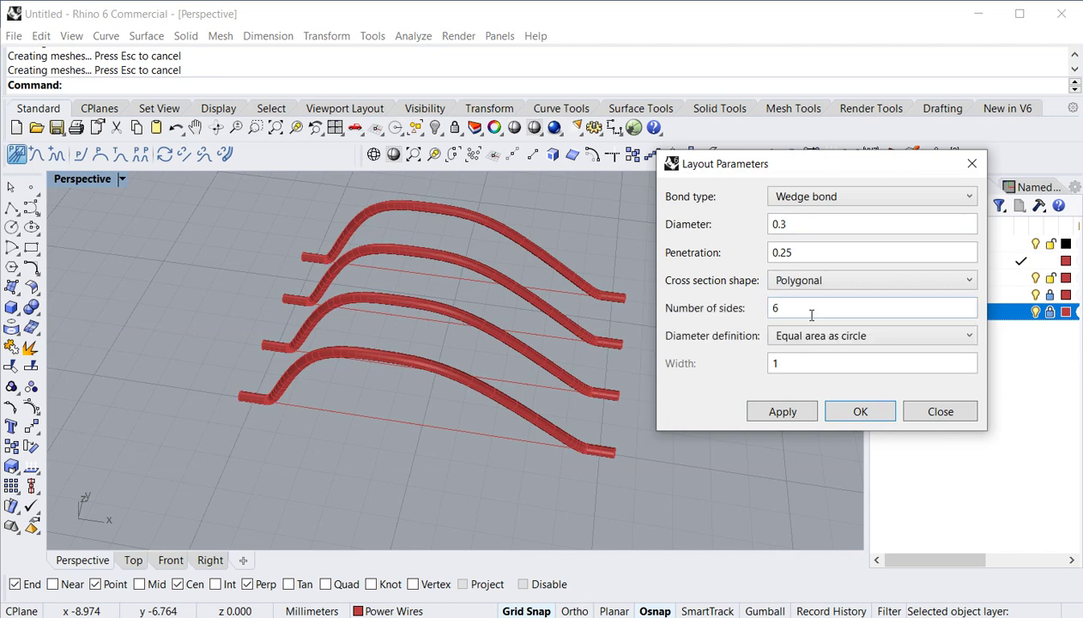
{"action": "left_click", "coordinate": [794, 414]}
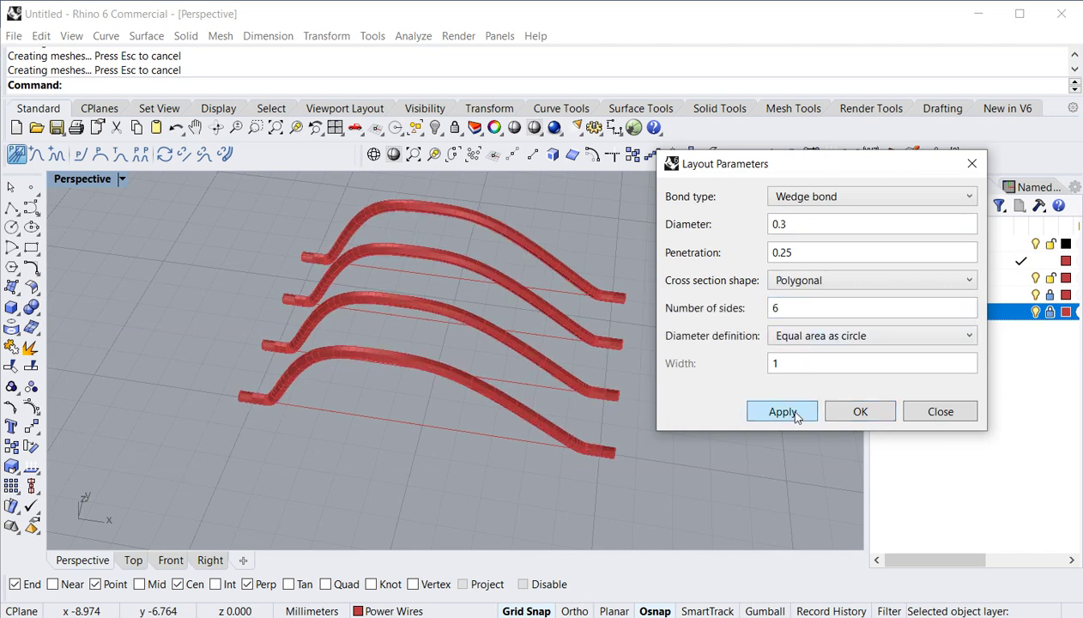
{"action": "left_click", "coordinate": [908, 413]}
{"action": "right_click_drag", "start_coordinate": [329, 416], "coordinate": [411, 331]}
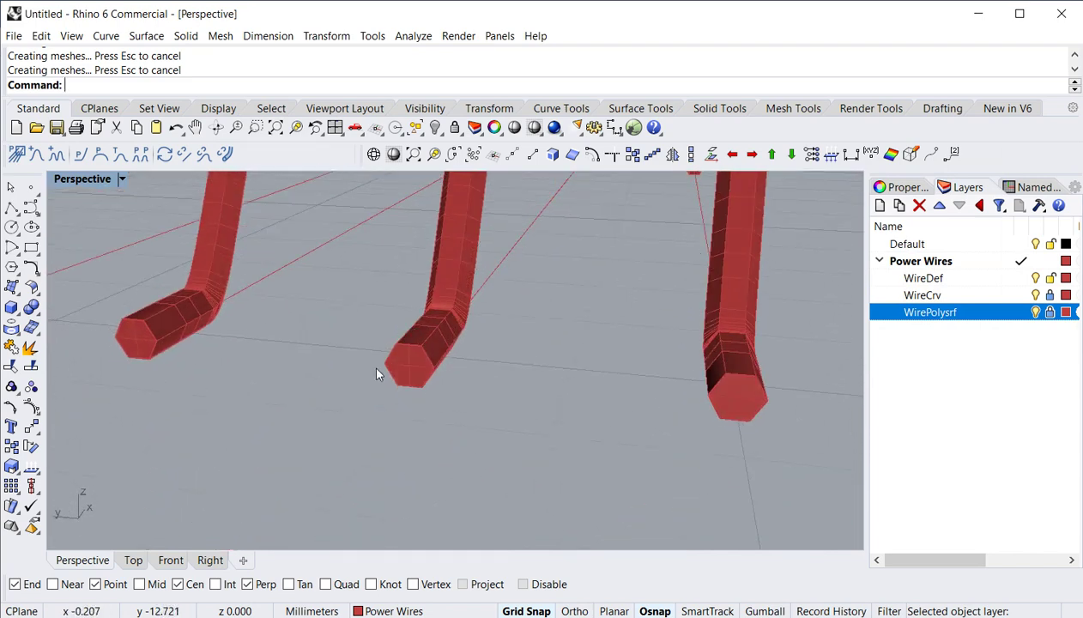
{"action": "scroll", "coordinate": [455, 343], "scroll_direction": "down", "scroll_amount": 2}
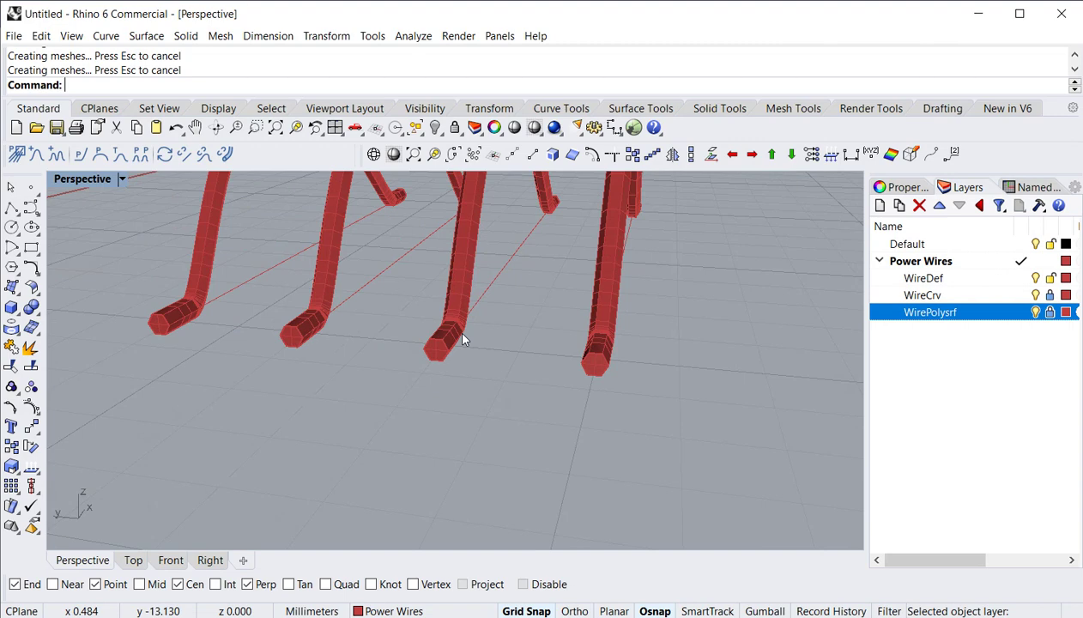
Create a new layer named Control Wires and move it out of Power Wires to the top level
{"action": "right_click_drag", "start_coordinate": [467, 338], "coordinate": [375, 461]}
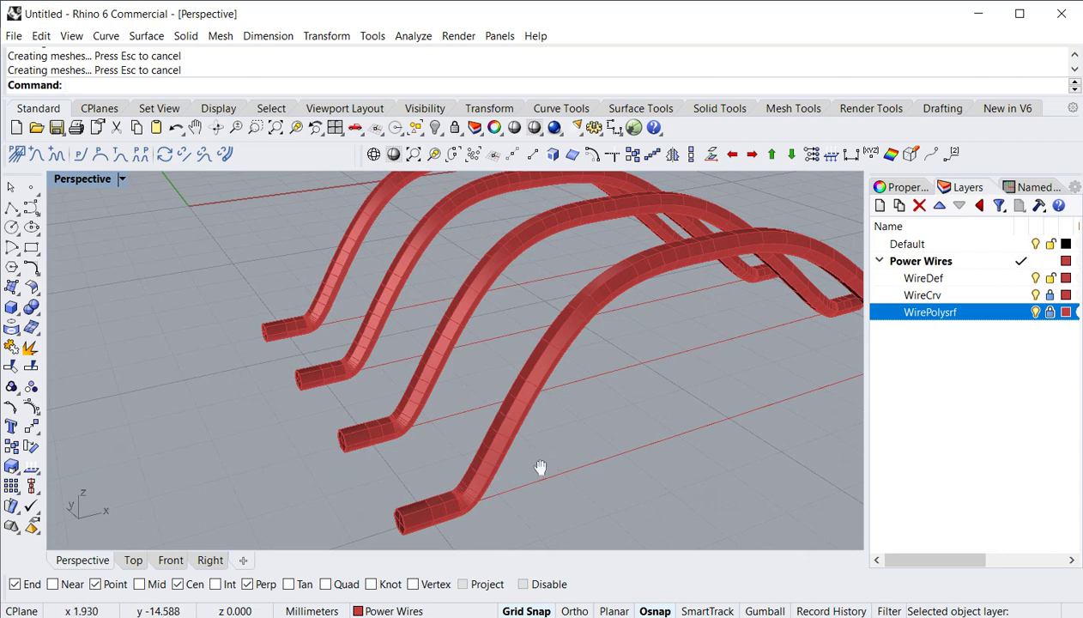
{"action": "right_click_drag", "start_coordinate": [539, 469], "coordinate": [416, 431], "text": "shift"}
{"action": "scroll", "coordinate": [415, 435], "scroll_direction": "down", "scroll_amount": 2}
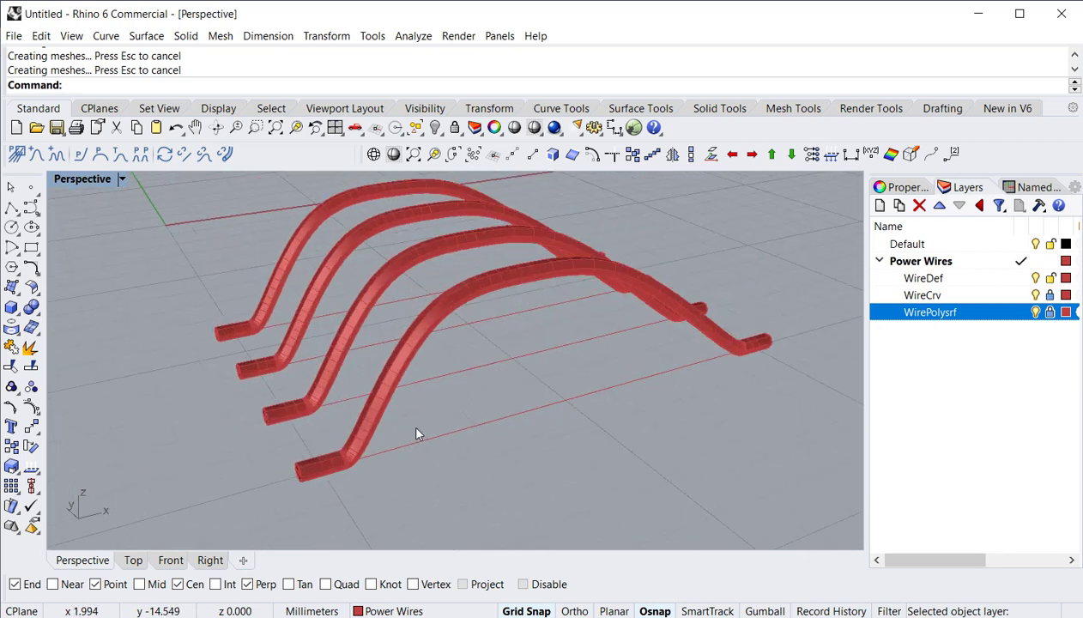
{"action": "left_click", "coordinate": [882, 208]}
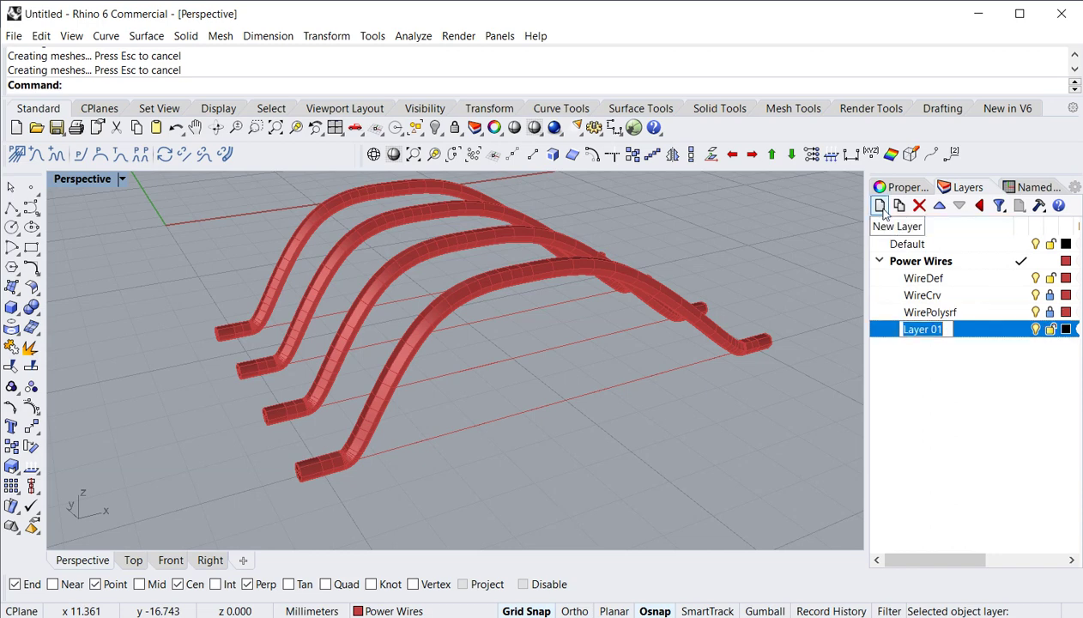
{"action": "type", "text": "Control W"}
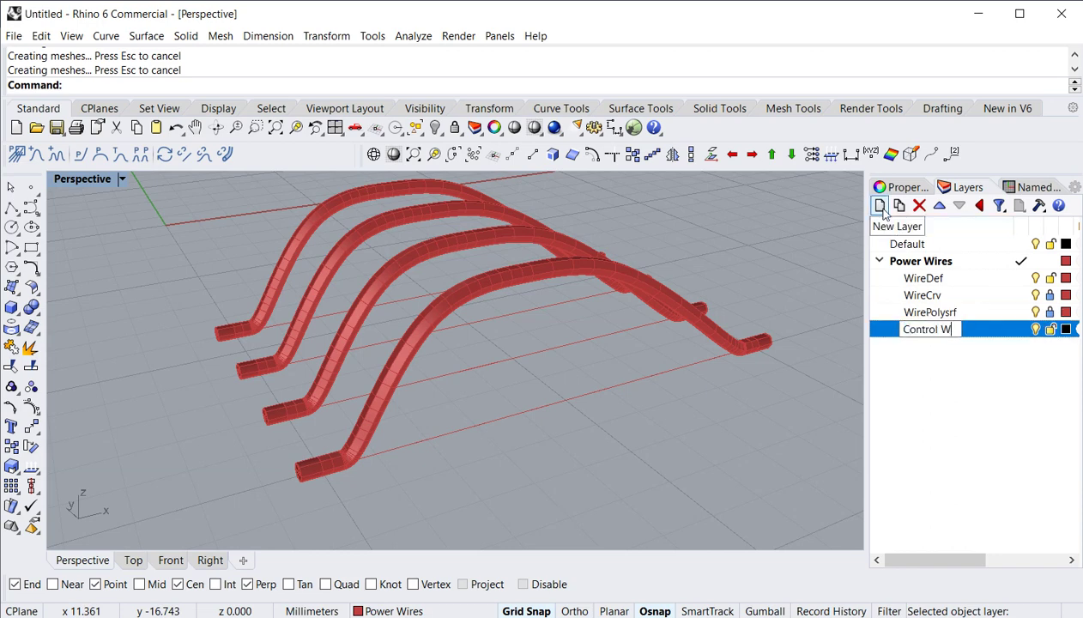
{"action": "type", "text": "ires"}
{"action": "key", "text": "Return"}
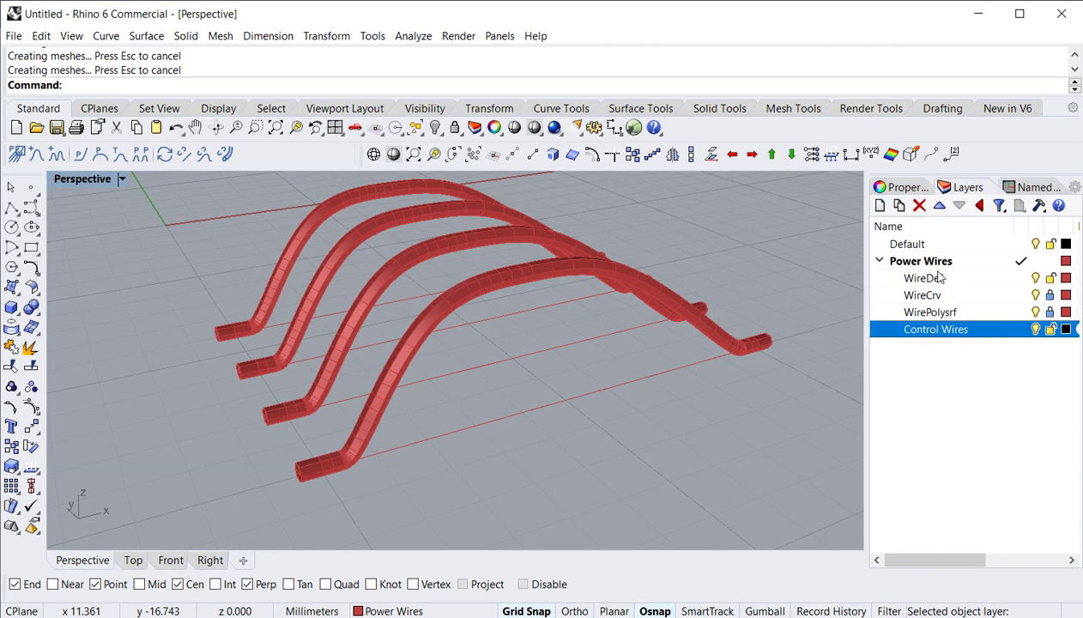
{"action": "left_click", "coordinate": [981, 207]}
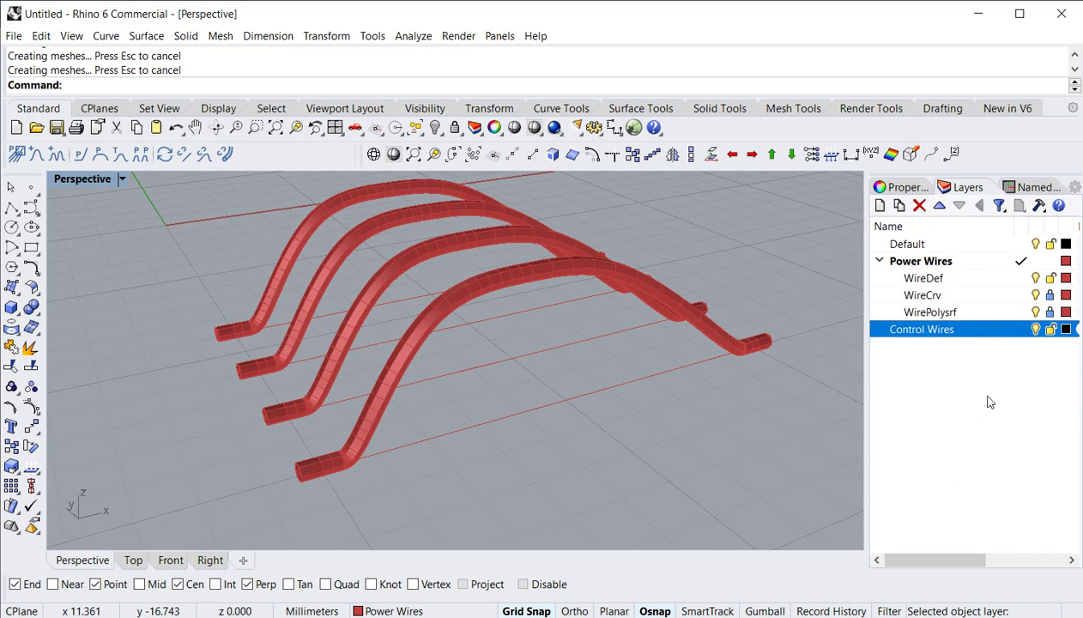
Make Control Wires the current layer and set its layer color to DarkGreen
{"action": "left_click", "coordinate": [1013, 329]}
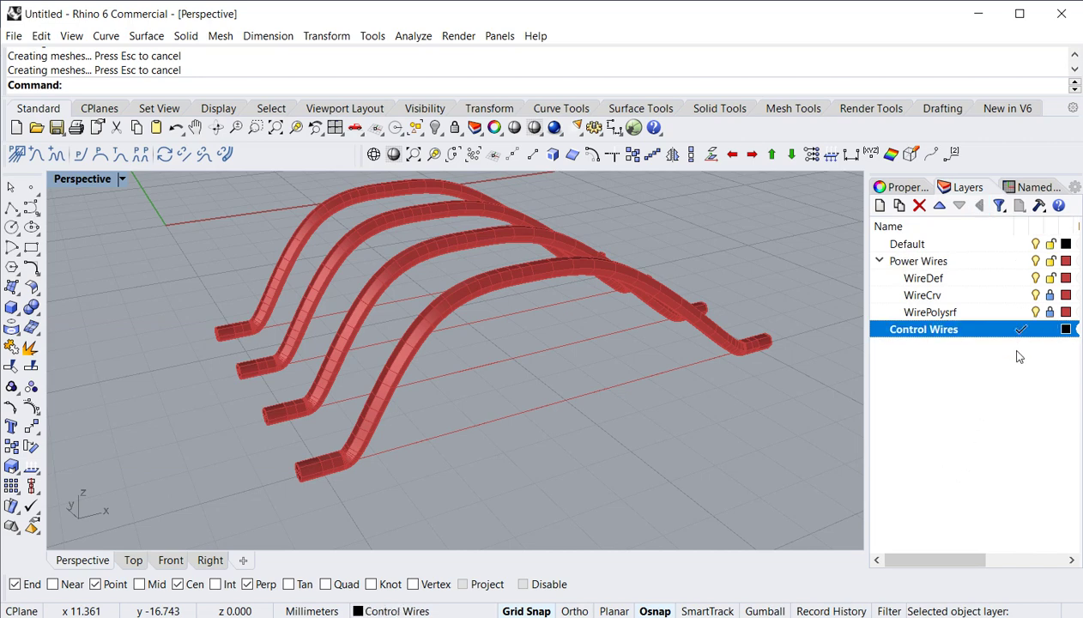
{"action": "right_click_drag", "start_coordinate": [589, 454], "coordinate": [472, 472]}
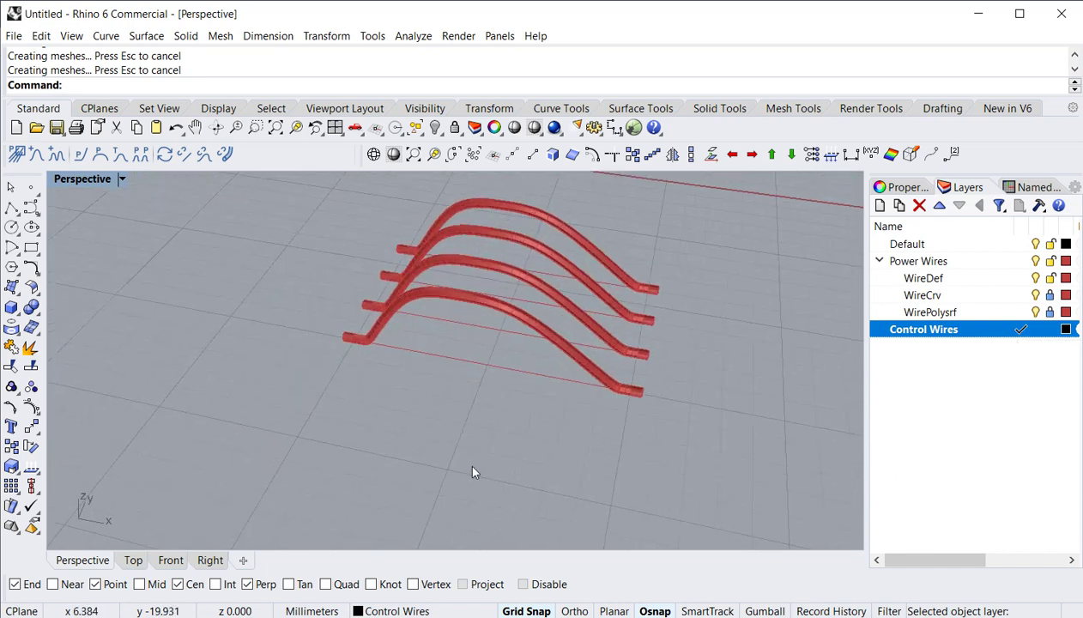
{"action": "left_click", "coordinate": [1066, 330]}
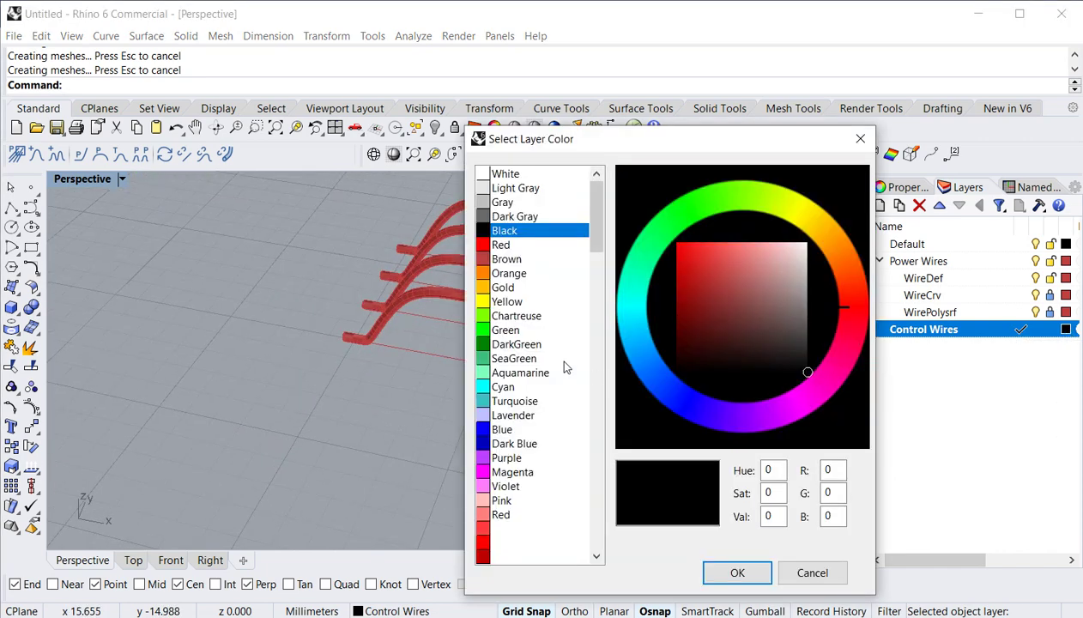
{"action": "left_click", "coordinate": [527, 343]}
{"action": "left_click", "coordinate": [743, 573]}
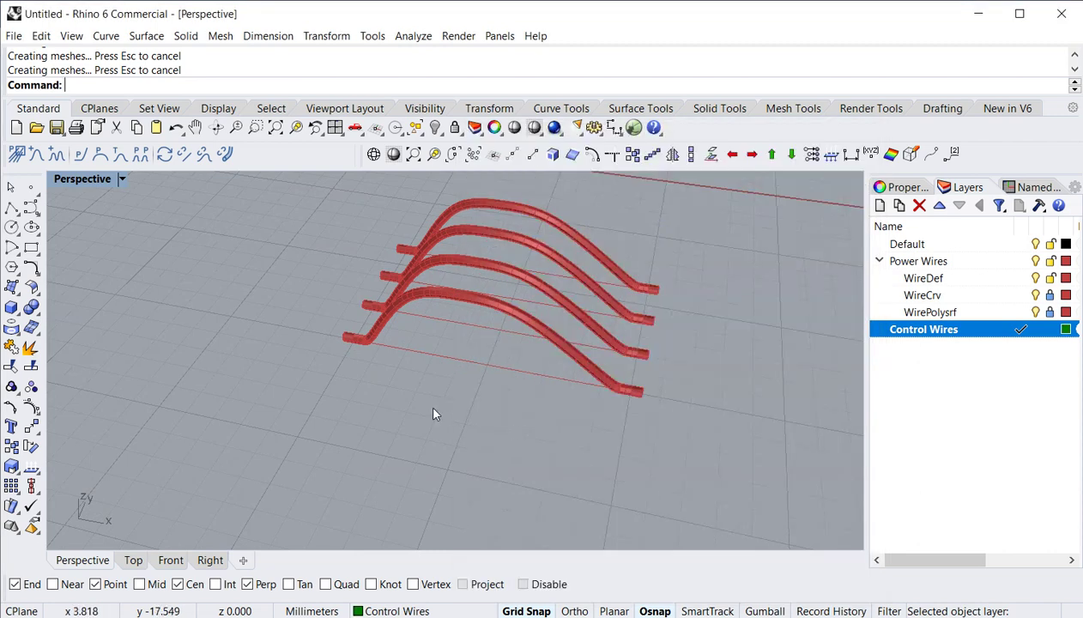
Set the layout parameters of the Control Wires layer to Ball bond with a diameter of 0.1
{"action": "right_click_drag", "start_coordinate": [433, 411], "coordinate": [453, 429]}
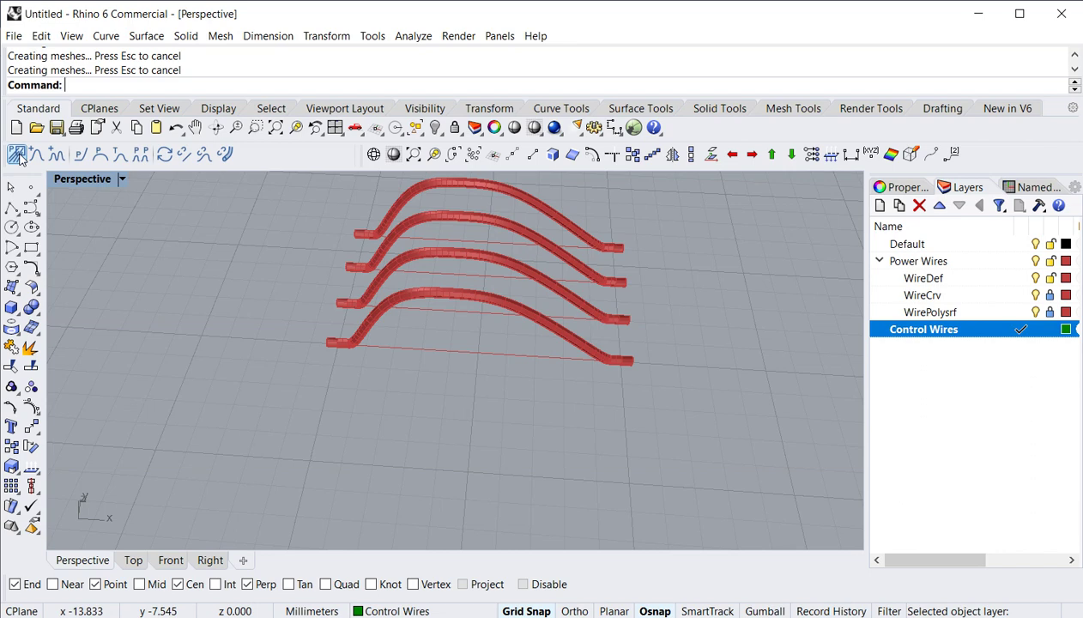
{"action": "type", "text": "LayoutParameters"}
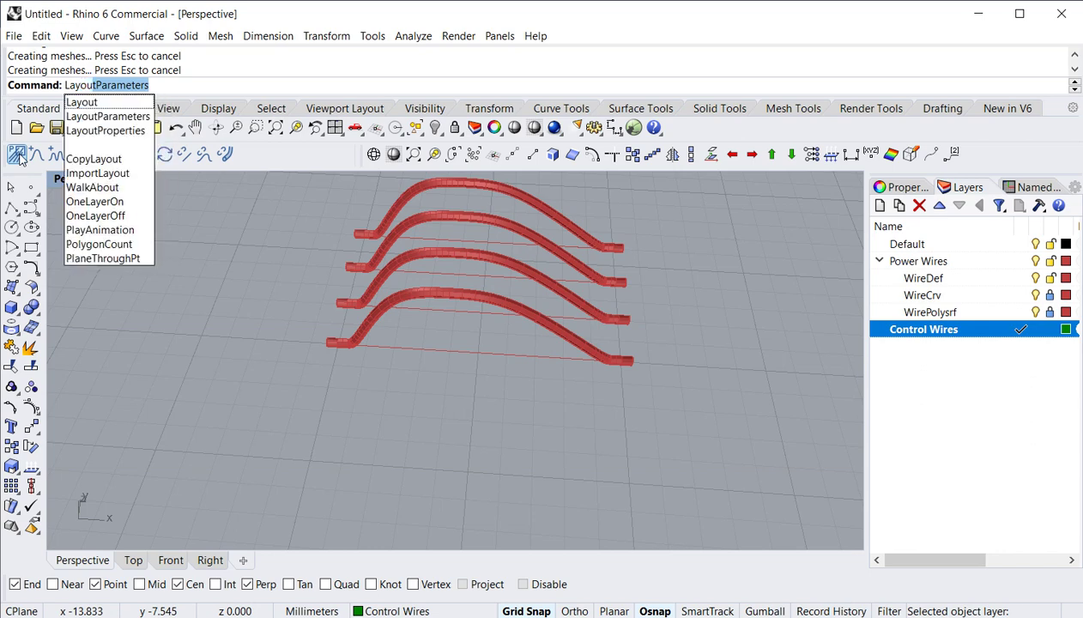
{"action": "key", "text": "Return"}
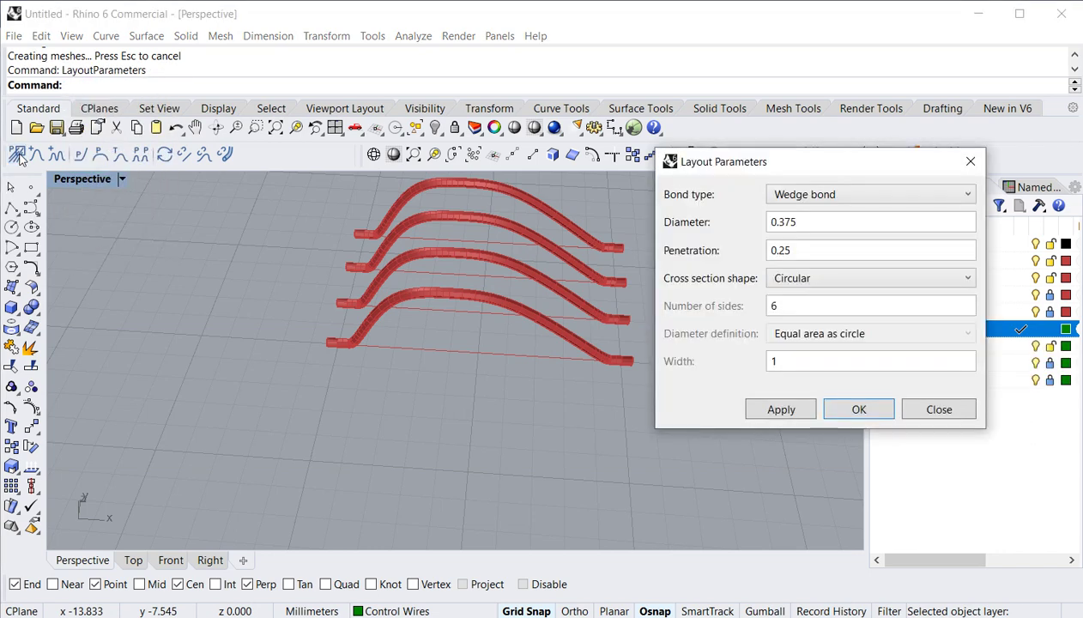
{"action": "left_click", "coordinate": [832, 197]}
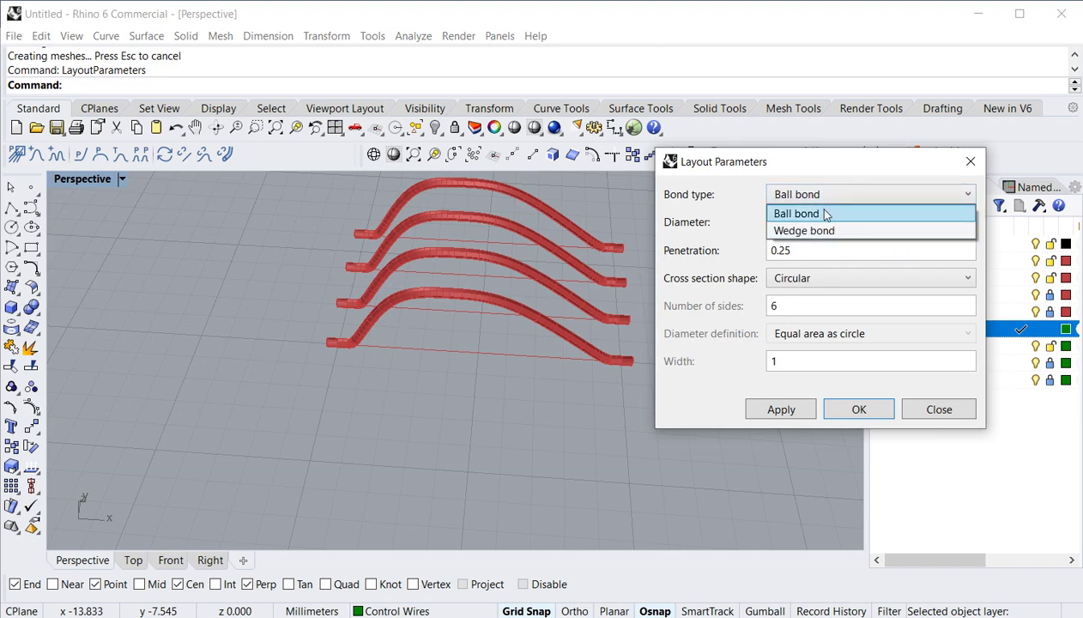
{"action": "left_click", "coordinate": [829, 212]}
{"action": "key", "text": "BackSpace"}
{"action": "key", "text": "BackSpace"}
{"action": "key", "text": "BackSpace"}
{"action": "key", "text": "BackSpace"}
{"action": "key", "text": "BackSpace"}
{"action": "type", "text": "0.1"}
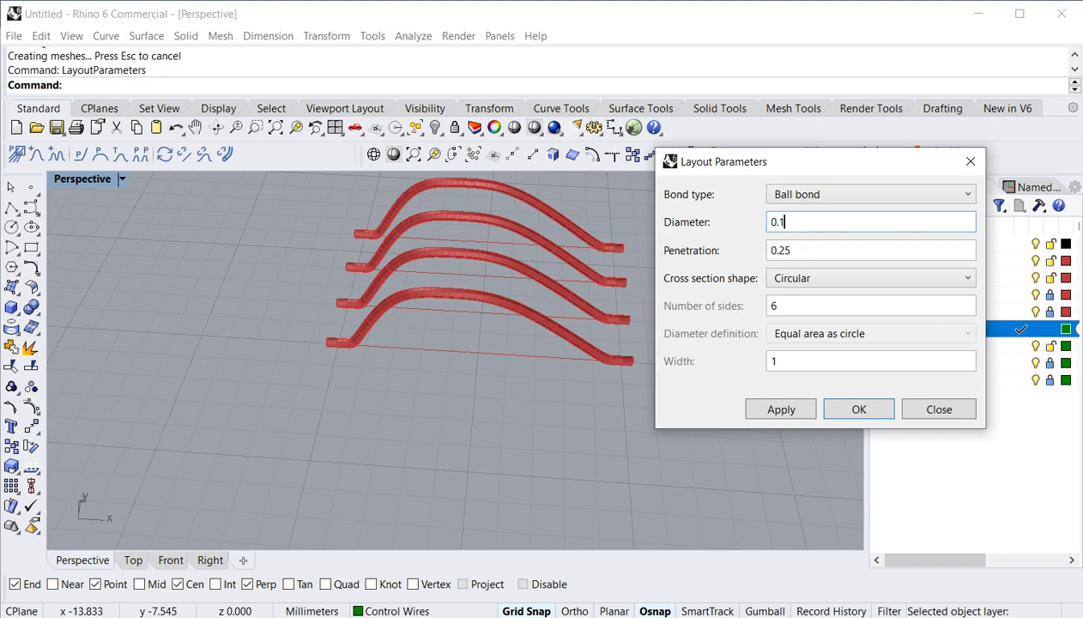
{"action": "left_click", "coordinate": [871, 410]}
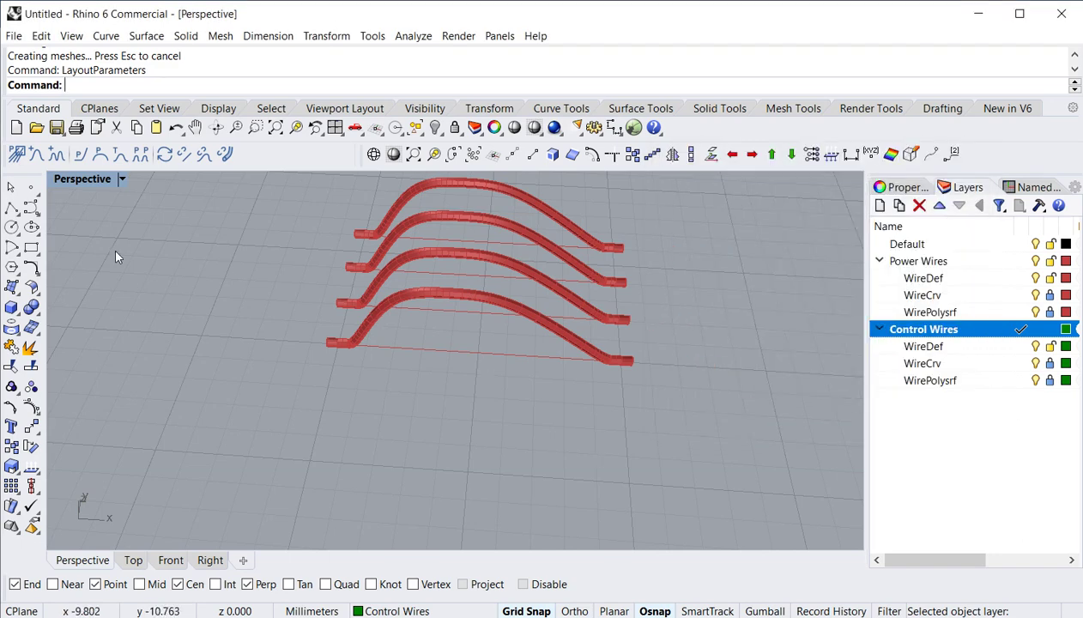
Draw two bond wires in front of the red power wires, one parallel to them and one running diagonally
{"action": "left_click", "coordinate": [36, 153]}
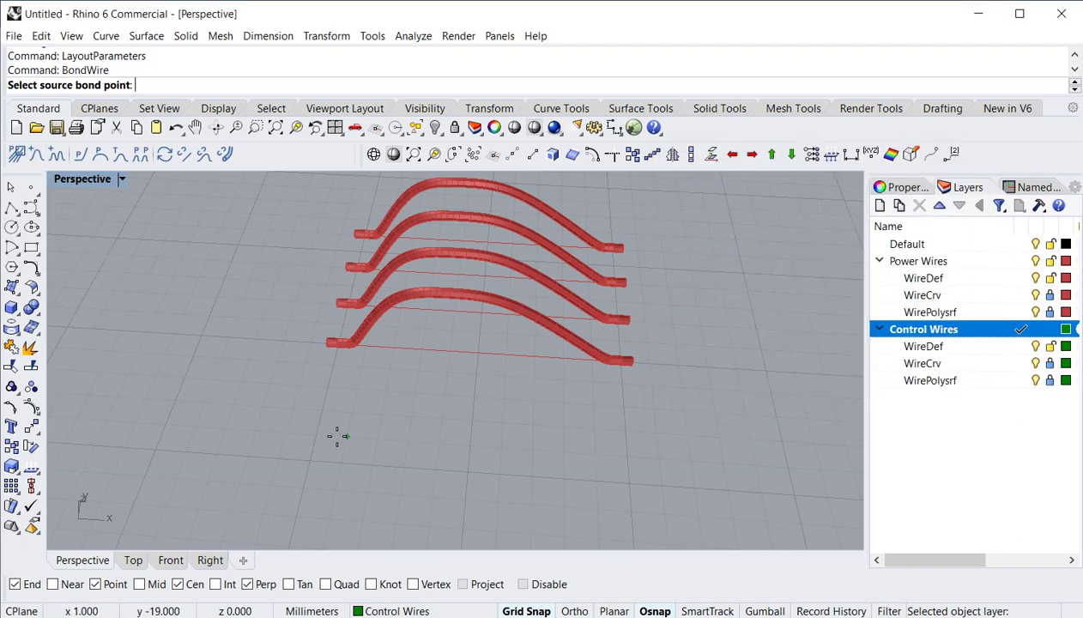
{"action": "left_click", "coordinate": [329, 384]}
{"action": "left_click", "coordinate": [477, 396]}
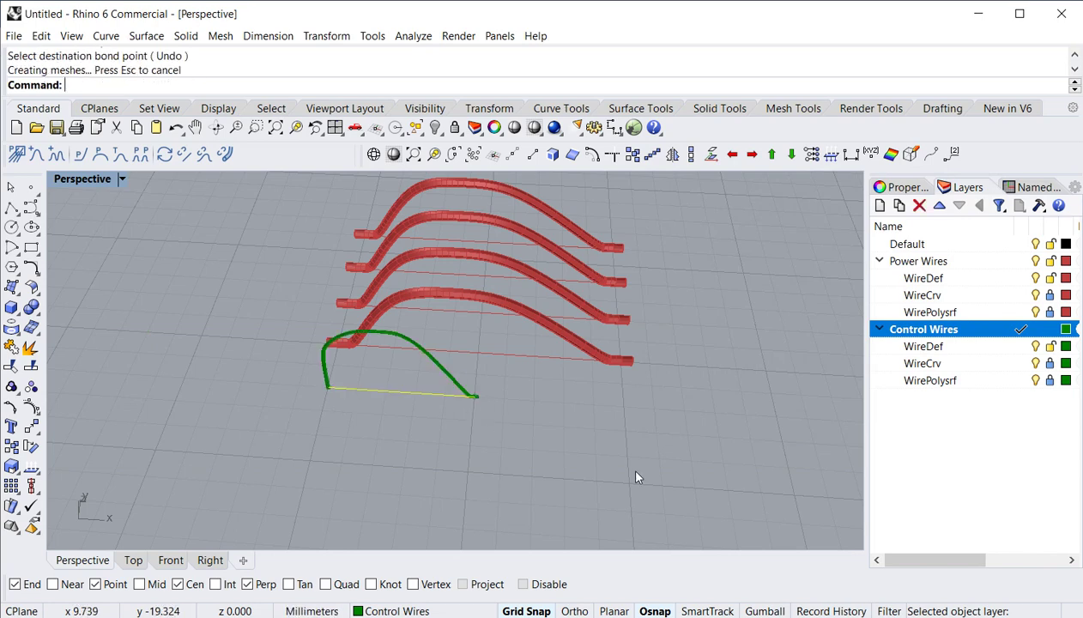
{"action": "right_click_drag", "start_coordinate": [448, 449], "coordinate": [383, 429]}
{"action": "right_click", "coordinate": [331, 401]}
{"action": "left_click", "coordinate": [377, 404]}
{"action": "left_click", "coordinate": [417, 466]}
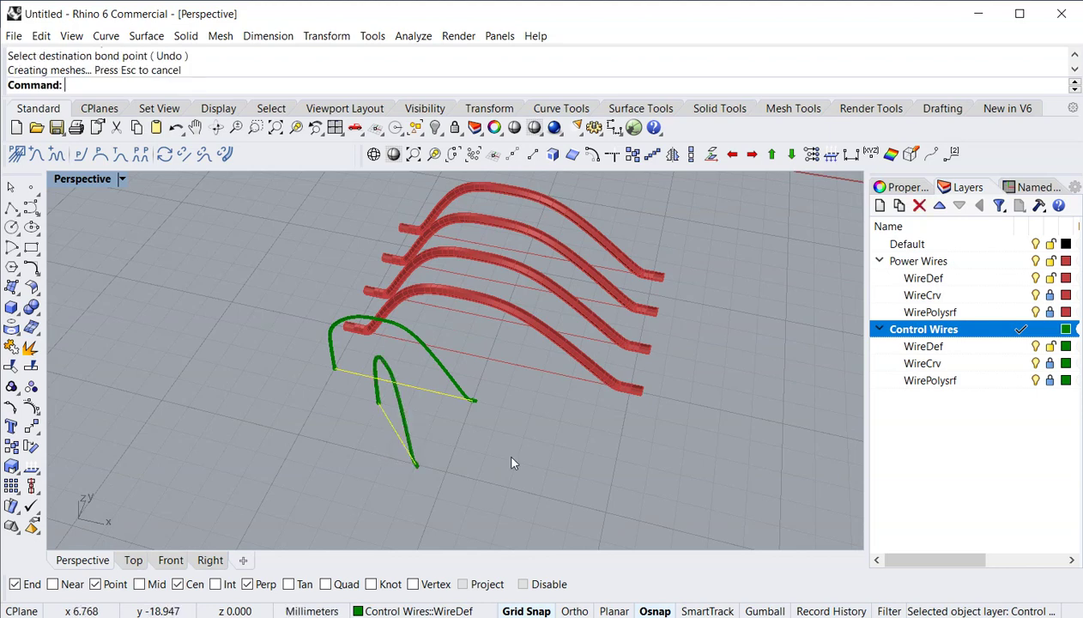
Draw a third bond wire beside the other green wires, slanting back toward the red power wires
{"action": "right_click_drag", "start_coordinate": [518, 432], "coordinate": [506, 435]}
{"action": "right_click", "coordinate": [505, 438]}
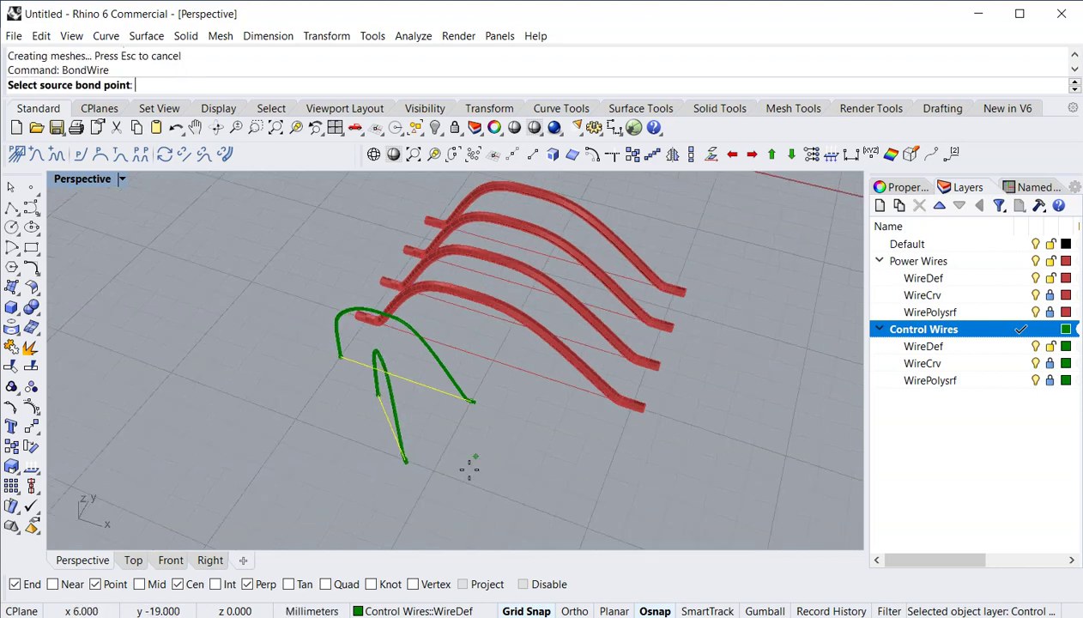
{"action": "left_click", "coordinate": [464, 482]}
{"action": "left_click", "coordinate": [556, 431]}
Draw a stitch wire on Control Wires through three bond points in a straight line beside the single green wires
{"action": "right_click_drag", "start_coordinate": [592, 476], "coordinate": [589, 440]}
{"action": "left_click", "coordinate": [56, 154]}
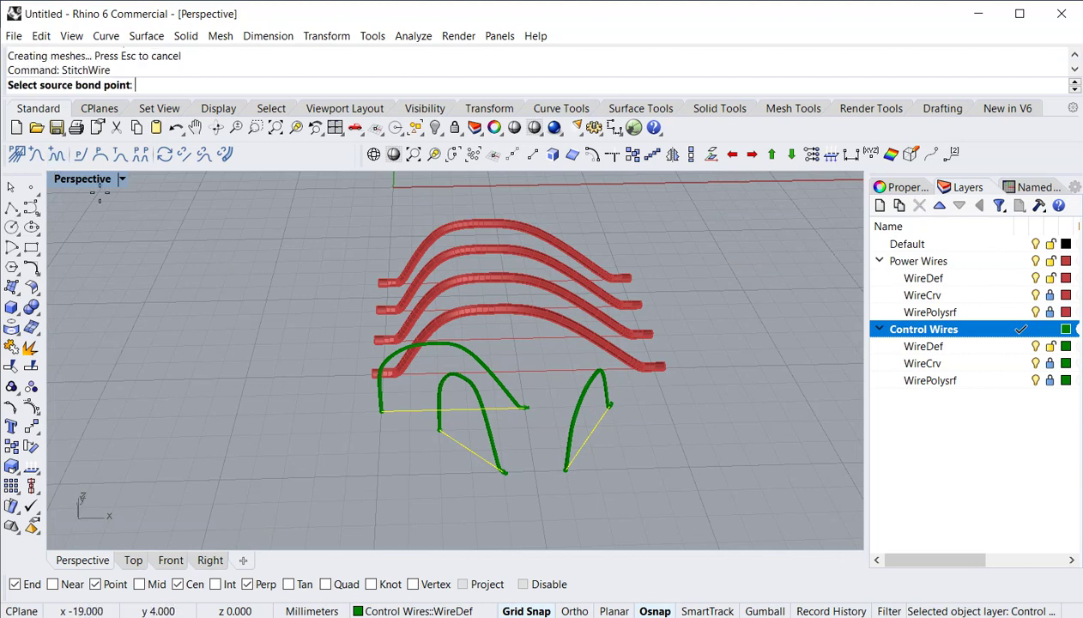
{"action": "left_click", "coordinate": [623, 447]}
{"action": "left_click", "coordinate": [711, 444]}
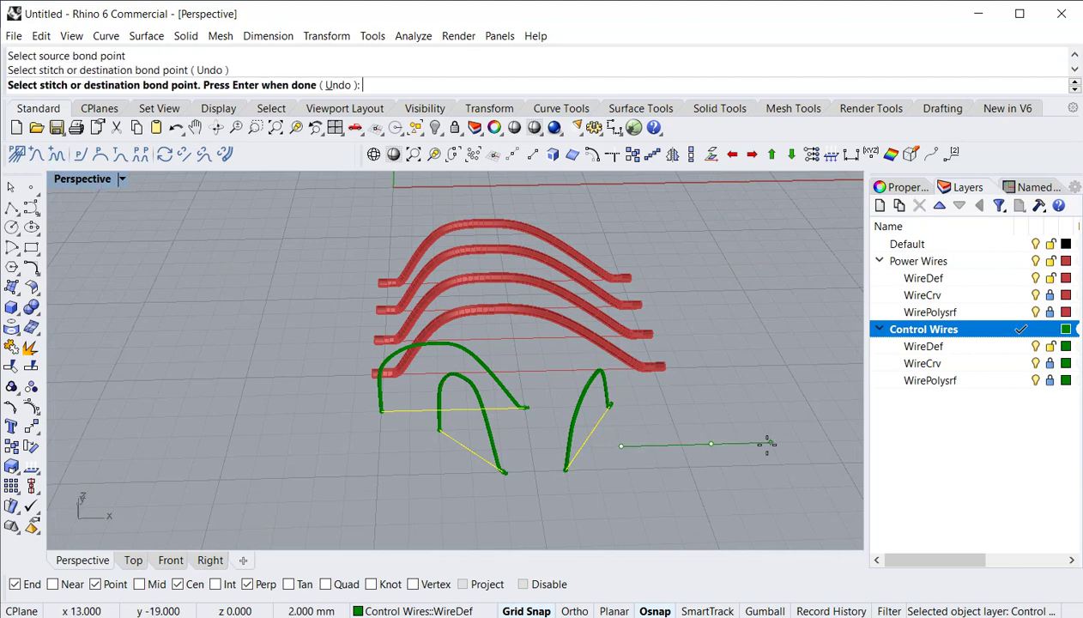
{"action": "left_click", "coordinate": [789, 442]}
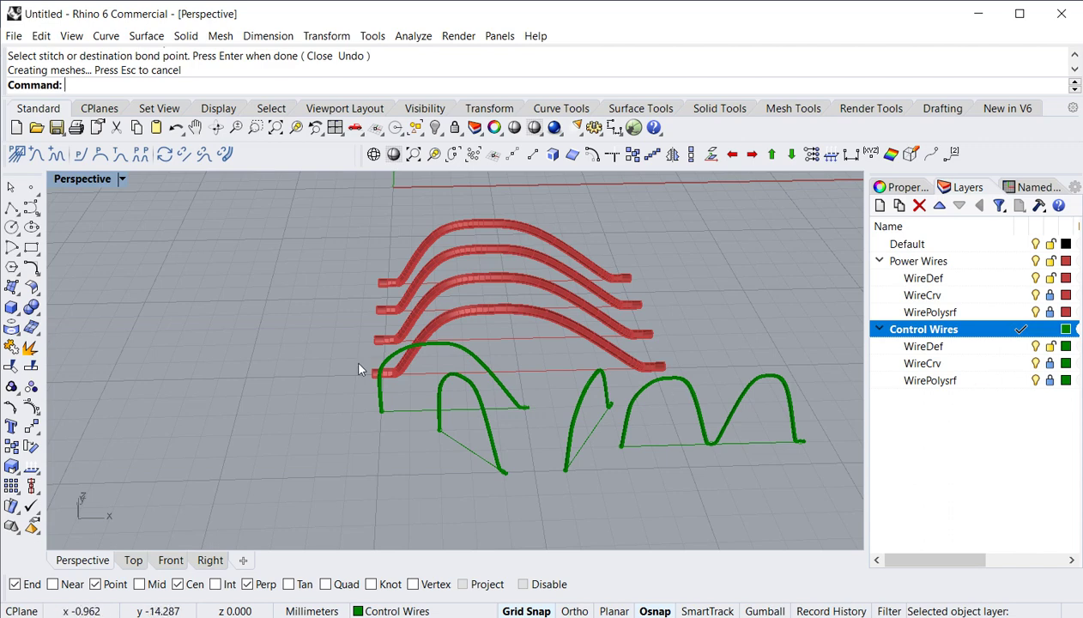
Make Power Wires current and draw a straight stitch wire from 0,-22 through 5,-22 to 10,-22
{"action": "left_click", "coordinate": [56, 154]}
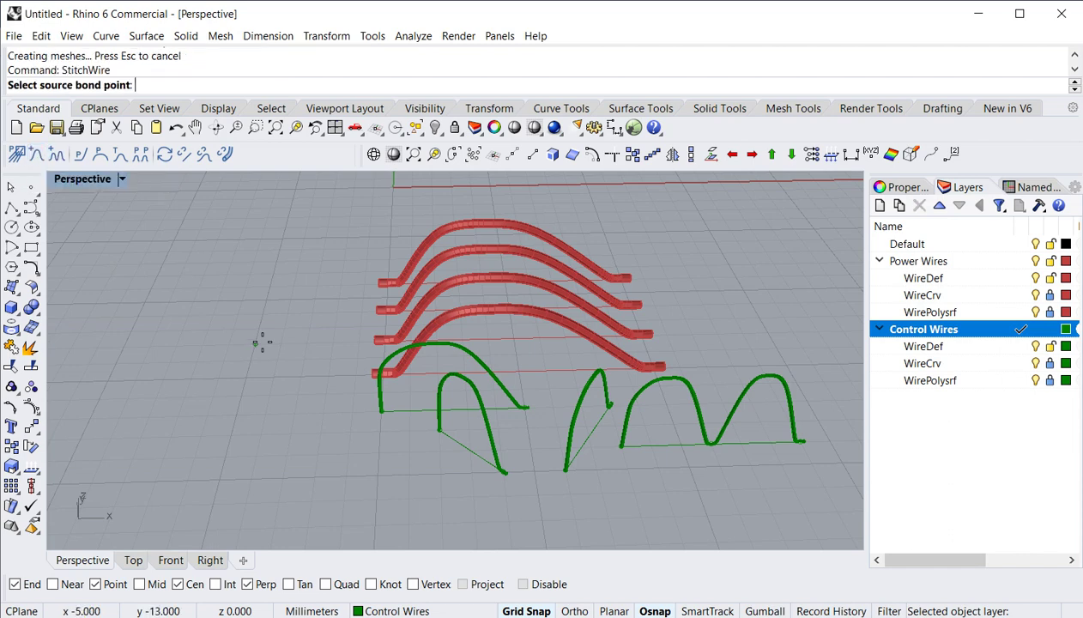
{"action": "scroll", "coordinate": [257, 339], "scroll_direction": "down", "scroll_amount": 3}
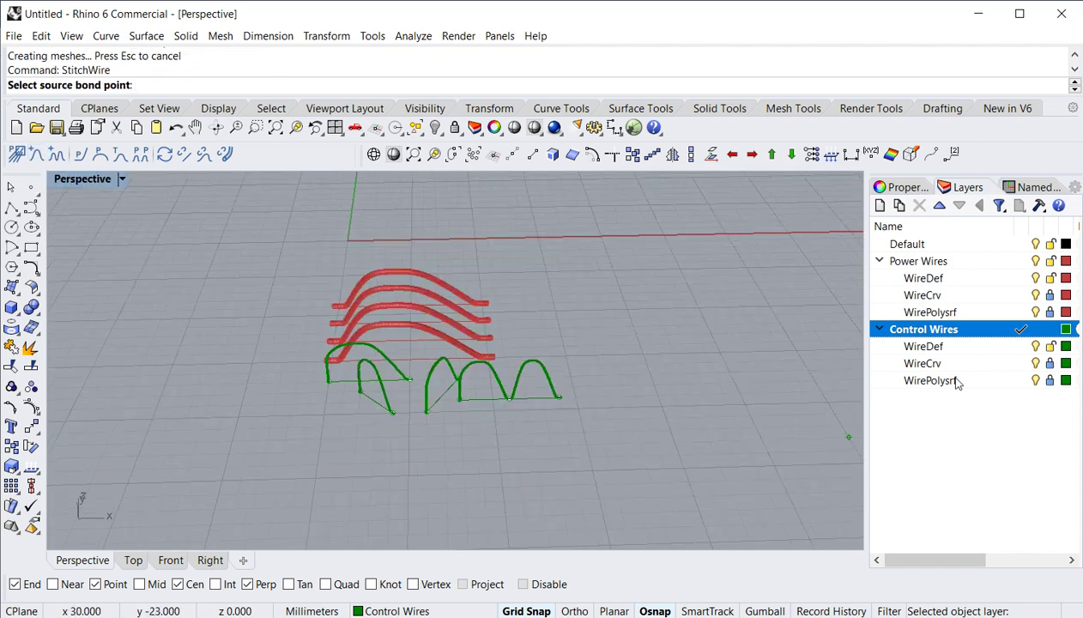
{"action": "left_click", "coordinate": [1022, 262]}
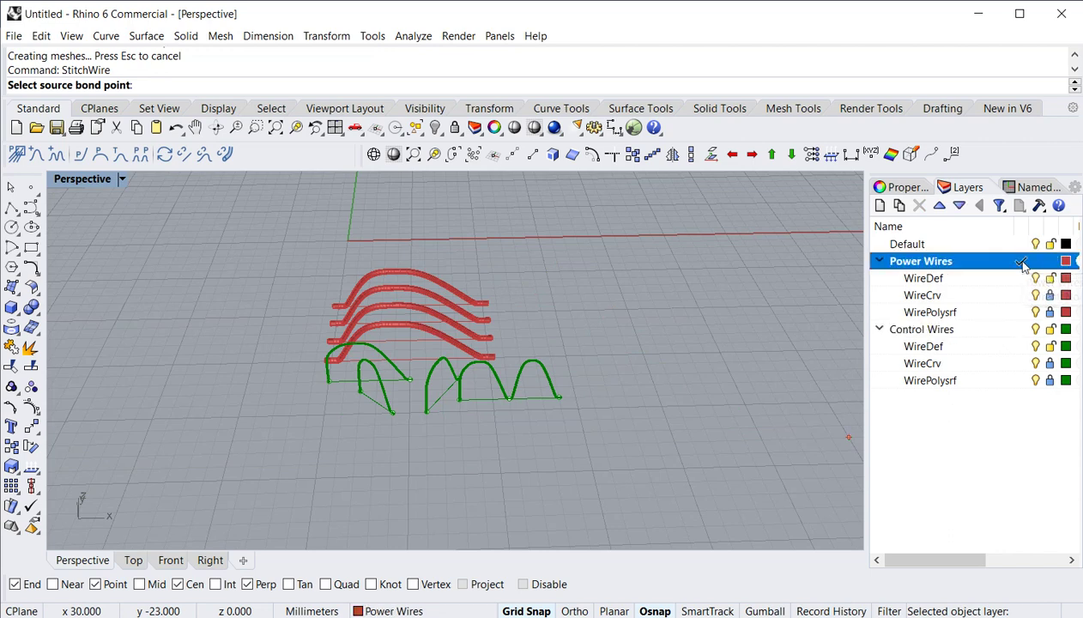
{"action": "scroll", "coordinate": [359, 459], "scroll_direction": "up", "scroll_amount": 4}
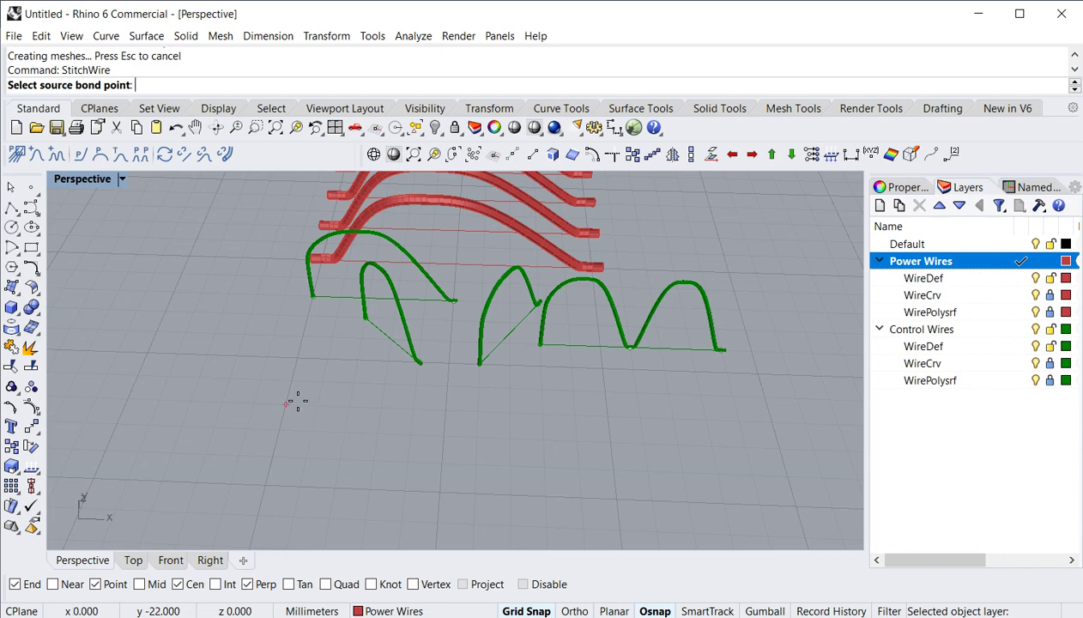
{"action": "left_click", "coordinate": [297, 401]}
{"action": "left_click", "coordinate": [446, 409]}
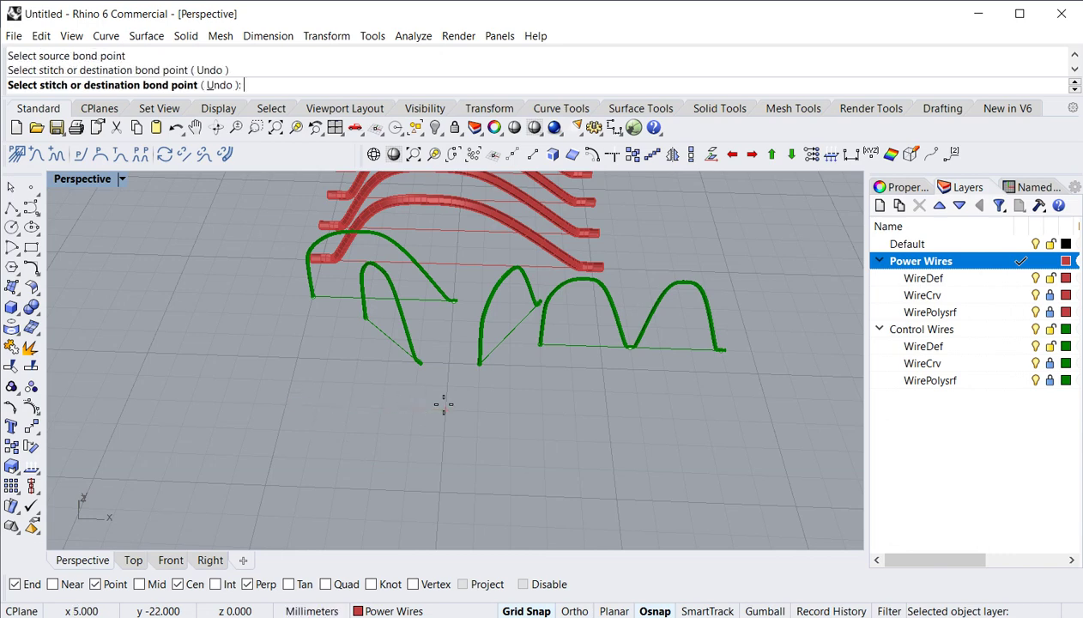
{"action": "left_click", "coordinate": [610, 415]}
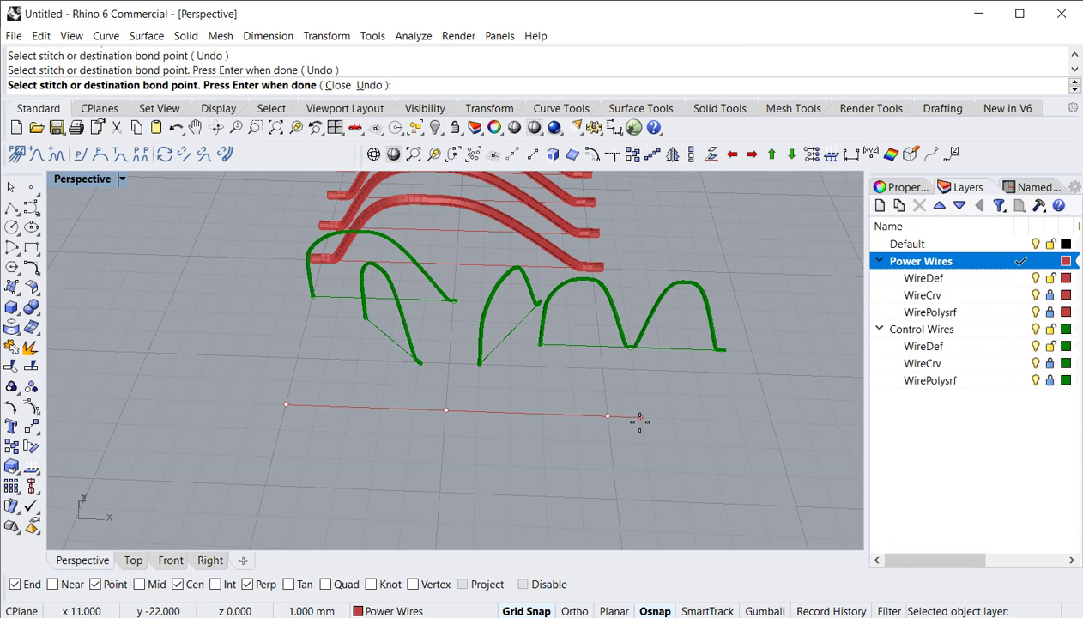
{"action": "key", "text": "Return"}
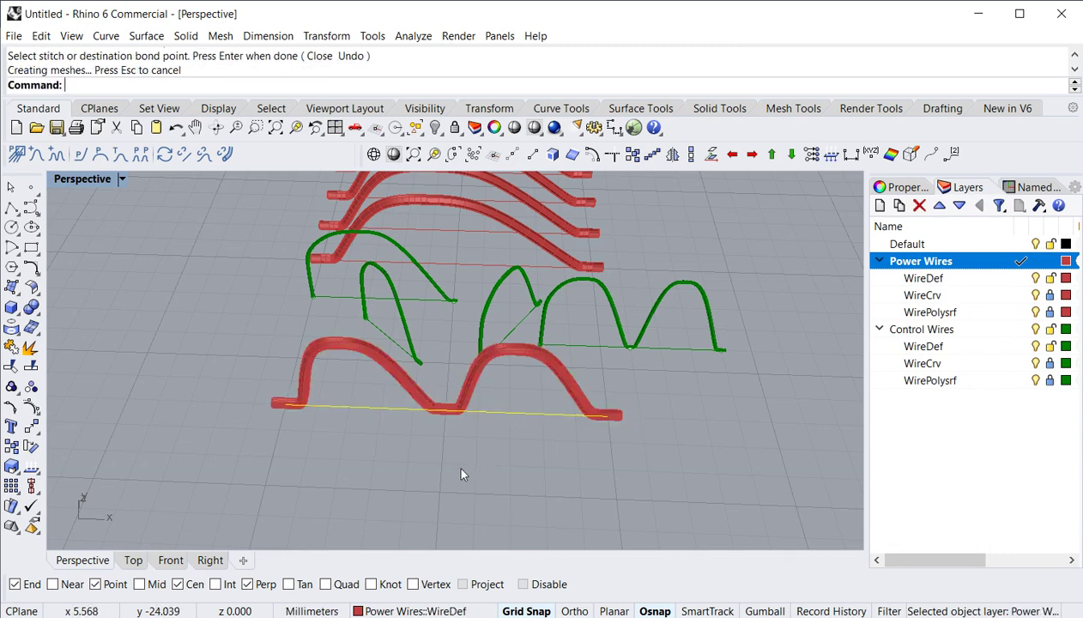
Draw a second stitch wire on Power Wires in front of the first, with its spans bent at the middle bond point
{"action": "key", "text": "ctrl+Down"}
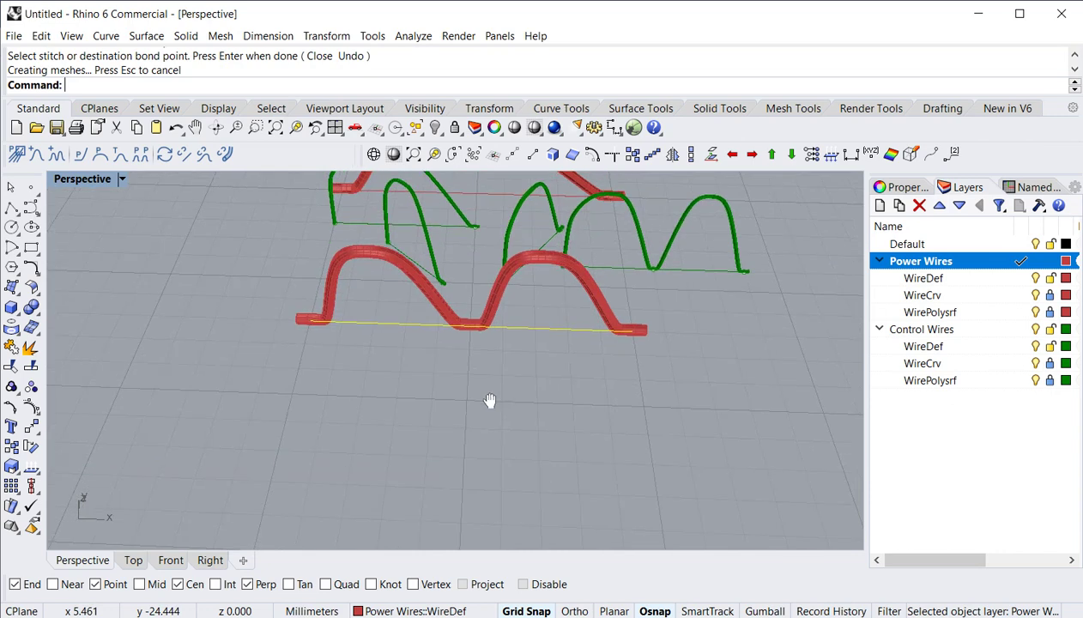
{"action": "left_click", "coordinate": [57, 154]}
{"action": "left_click", "coordinate": [280, 449]}
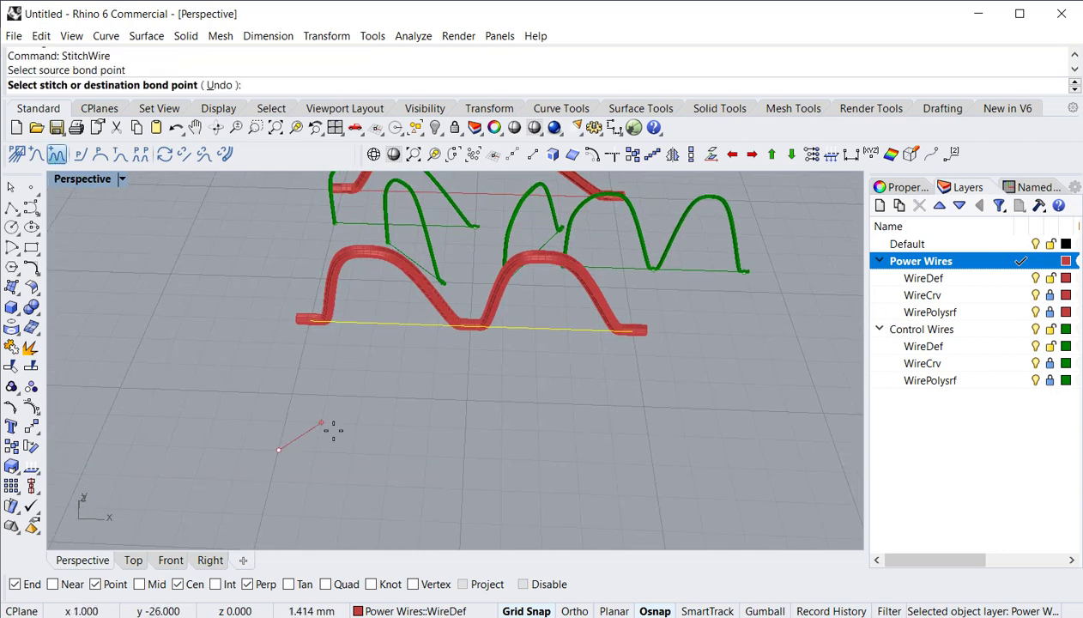
{"action": "left_click", "coordinate": [468, 374]}
{"action": "right_click_drag", "start_coordinate": [617, 475], "coordinate": [524, 380], "text": "shift"}
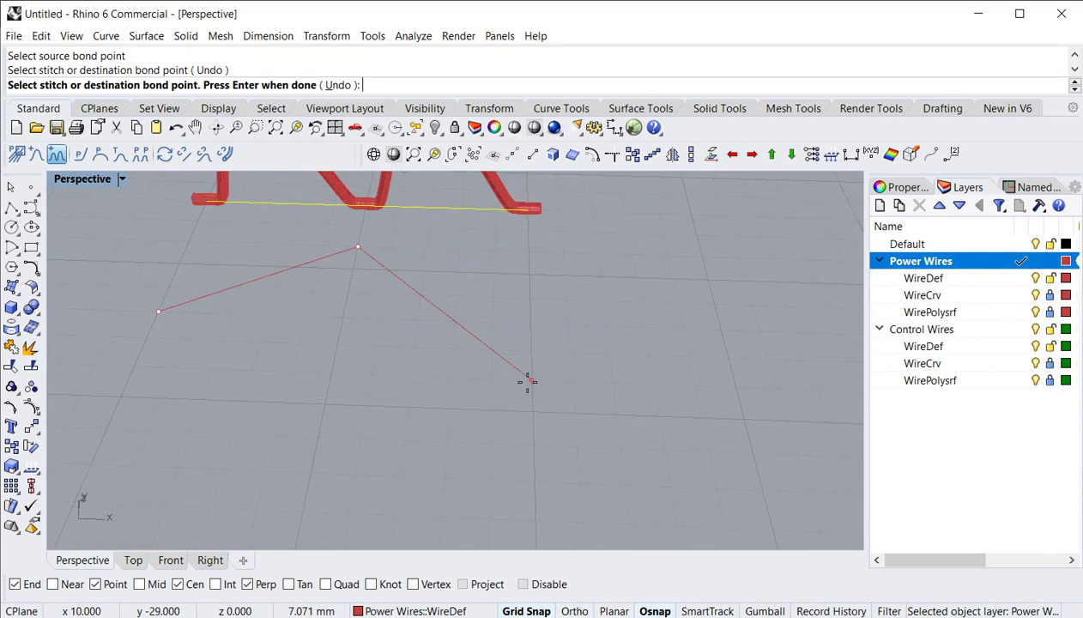
{"action": "left_click", "coordinate": [527, 391]}
{"action": "key", "text": "Return"}
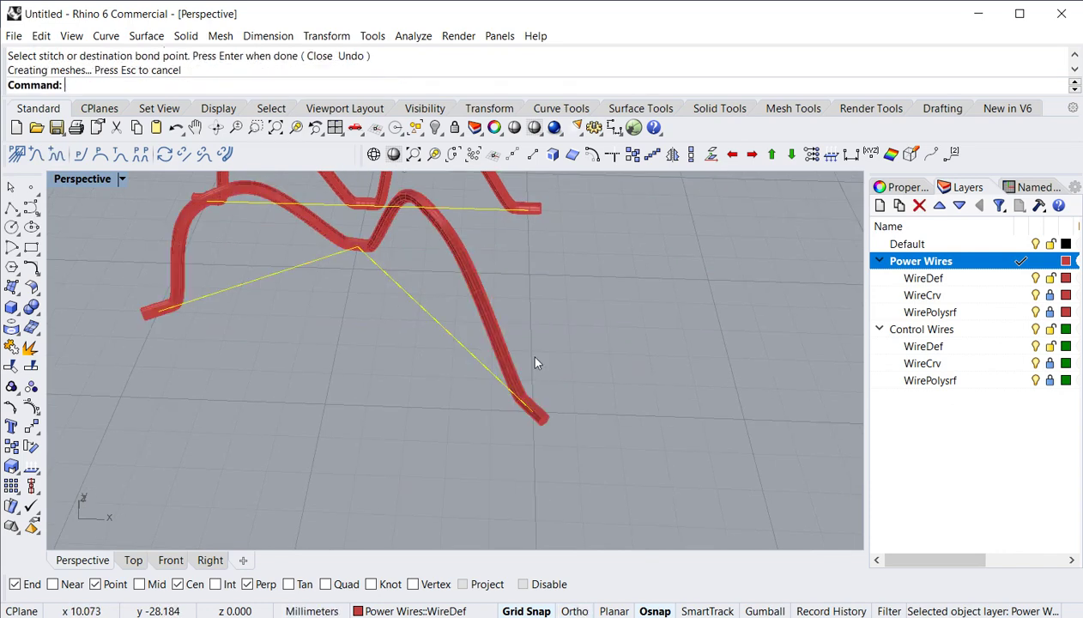
{"action": "right_click_drag", "start_coordinate": [526, 352], "coordinate": [508, 418], "text": "shift"}
{"action": "scroll", "coordinate": [515, 488], "scroll_direction": "down", "scroll_amount": 3}
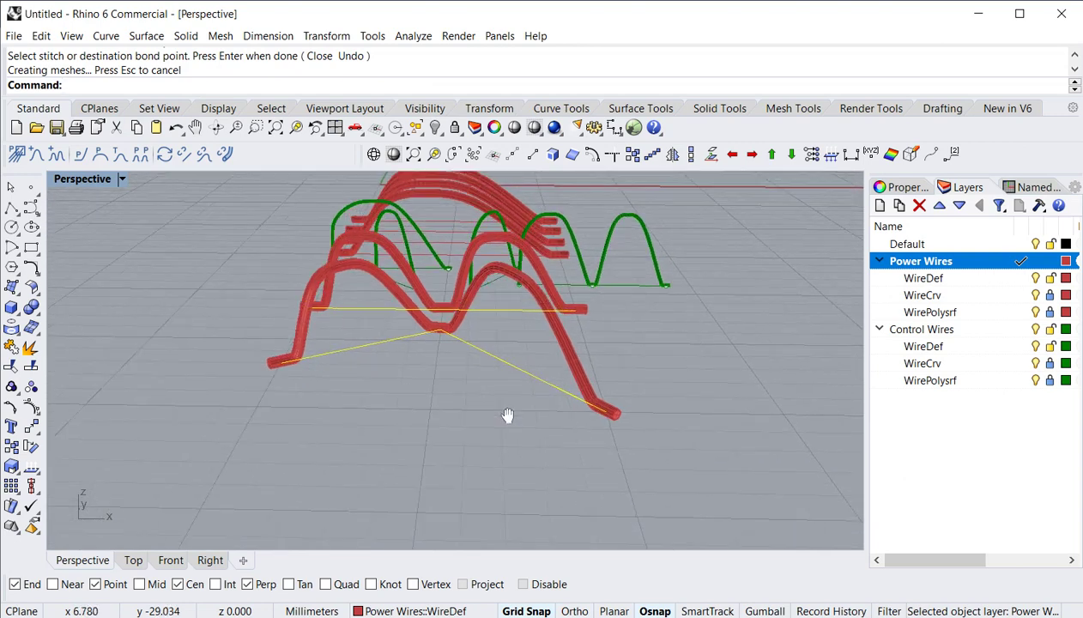
Open the foot parameters of the bent red stitch wire and apply a Backward rotation reference to Stitch Foot 1
{"action": "left_click", "coordinate": [471, 434]}
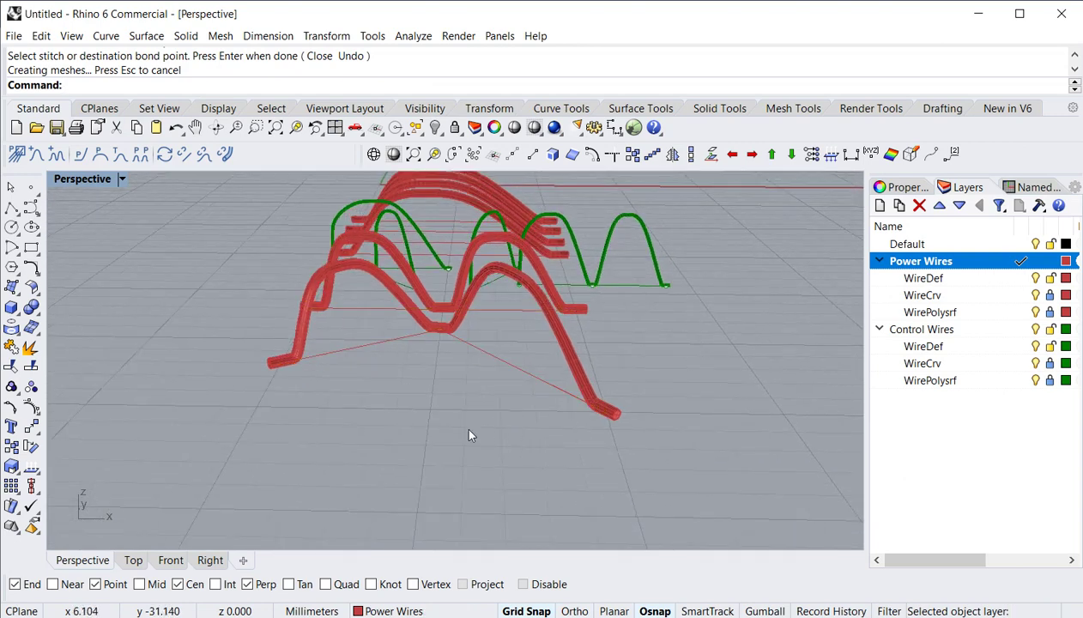
{"action": "left_click", "coordinate": [385, 339]}
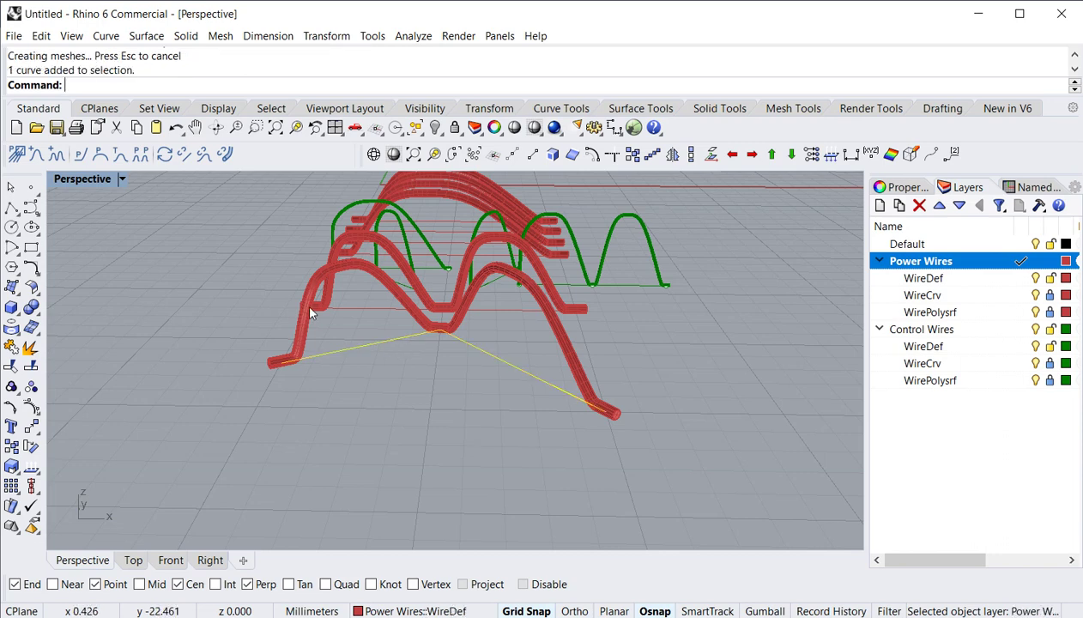
{"action": "left_click", "coordinate": [81, 155]}
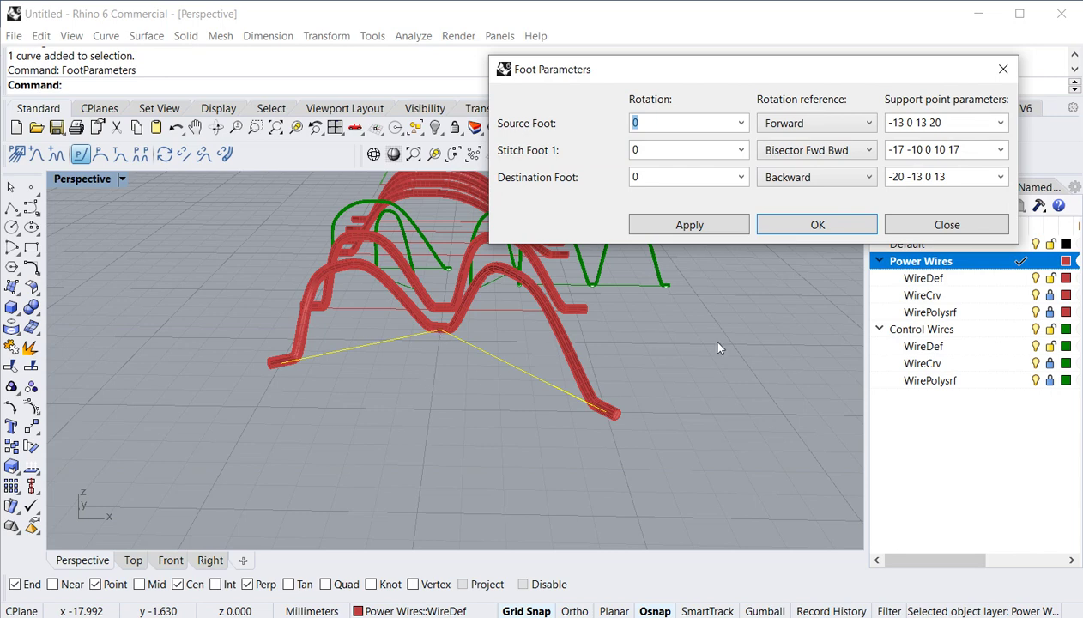
{"action": "left_click", "coordinate": [807, 153]}
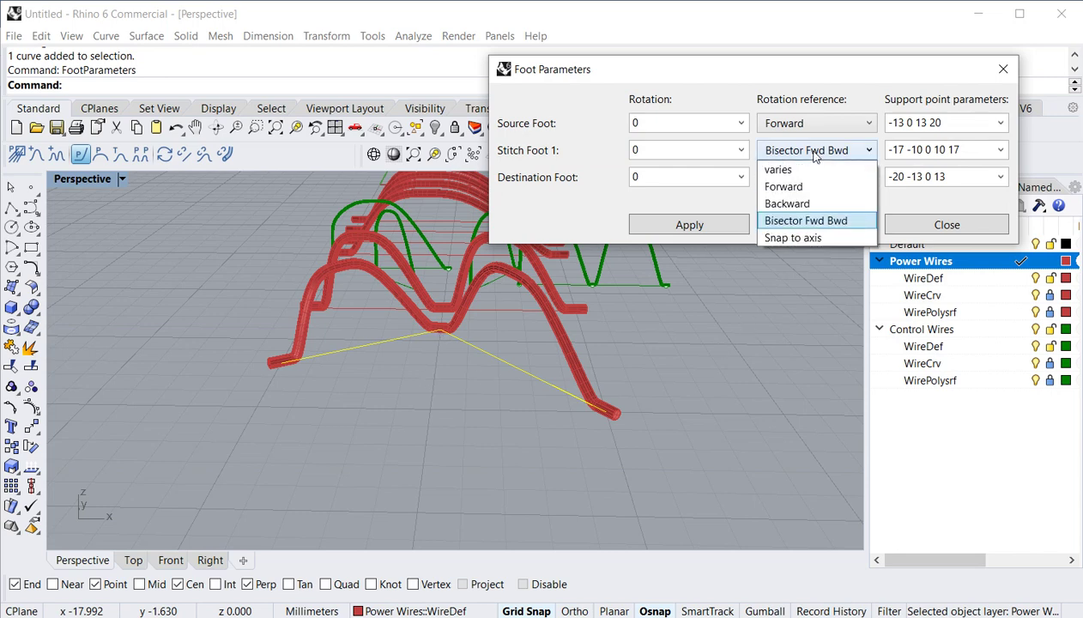
{"action": "left_click", "coordinate": [786, 203]}
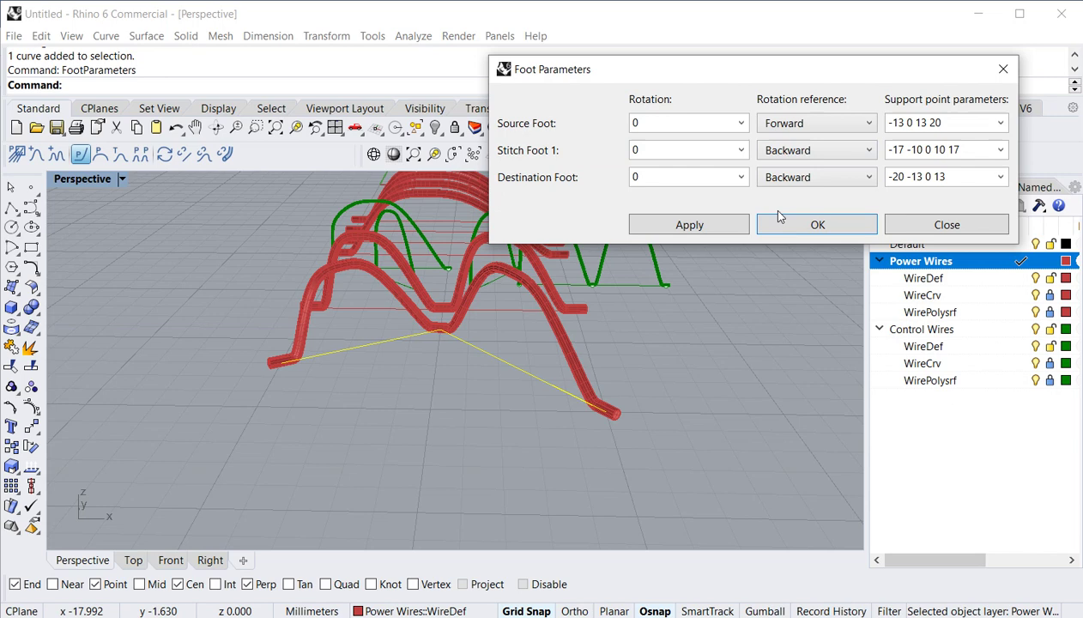
{"action": "left_click", "coordinate": [697, 226]}
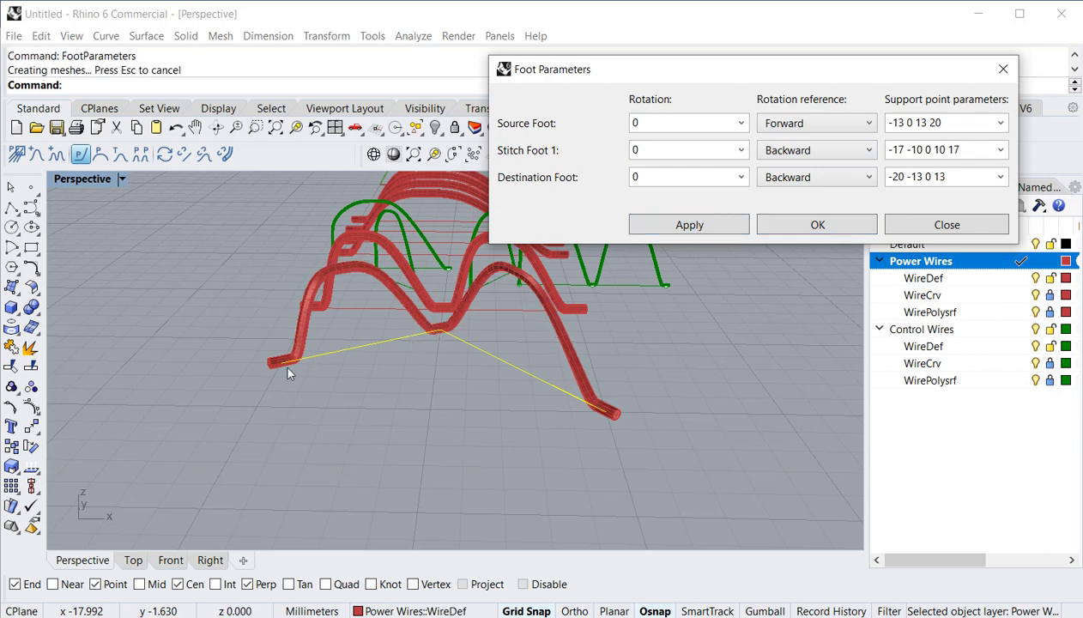
Try Forward as the rotation reference of Stitch Foot 1 on the bent stitch wire
{"action": "left_click", "coordinate": [804, 153]}
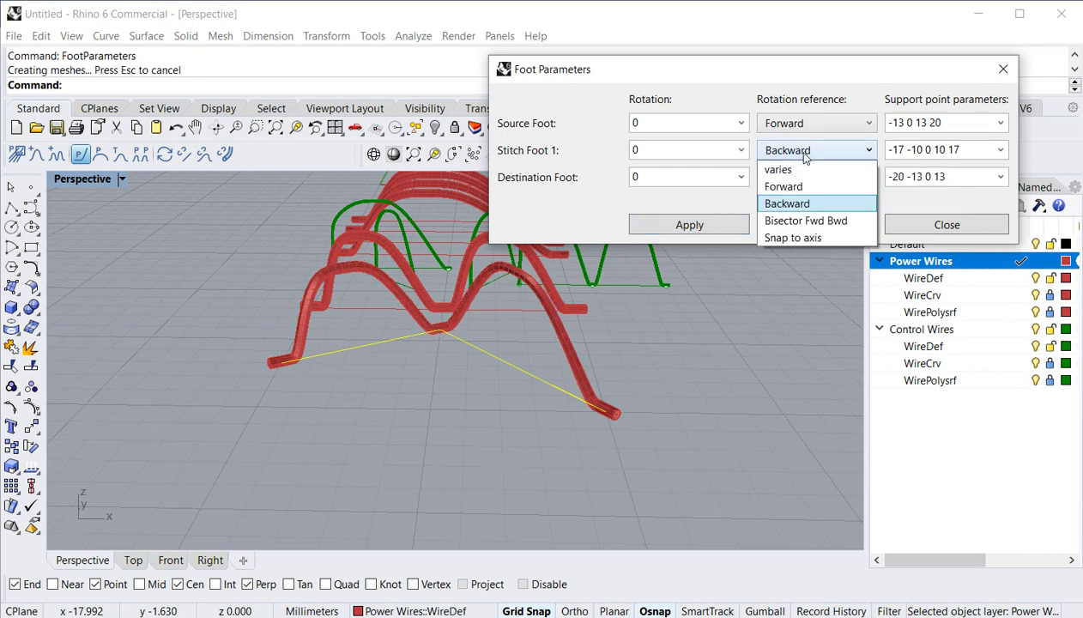
{"action": "left_click", "coordinate": [784, 186]}
{"action": "left_click", "coordinate": [713, 224]}
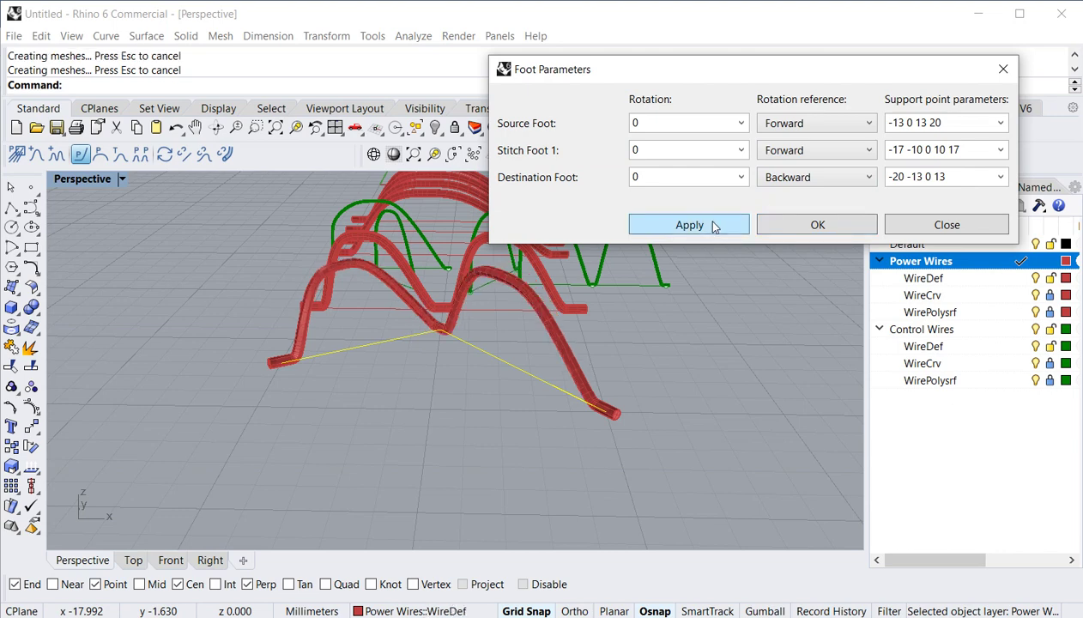
Apply Snap to axis as the rotation reference of Stitch Foot 1
{"action": "left_click", "coordinate": [819, 150]}
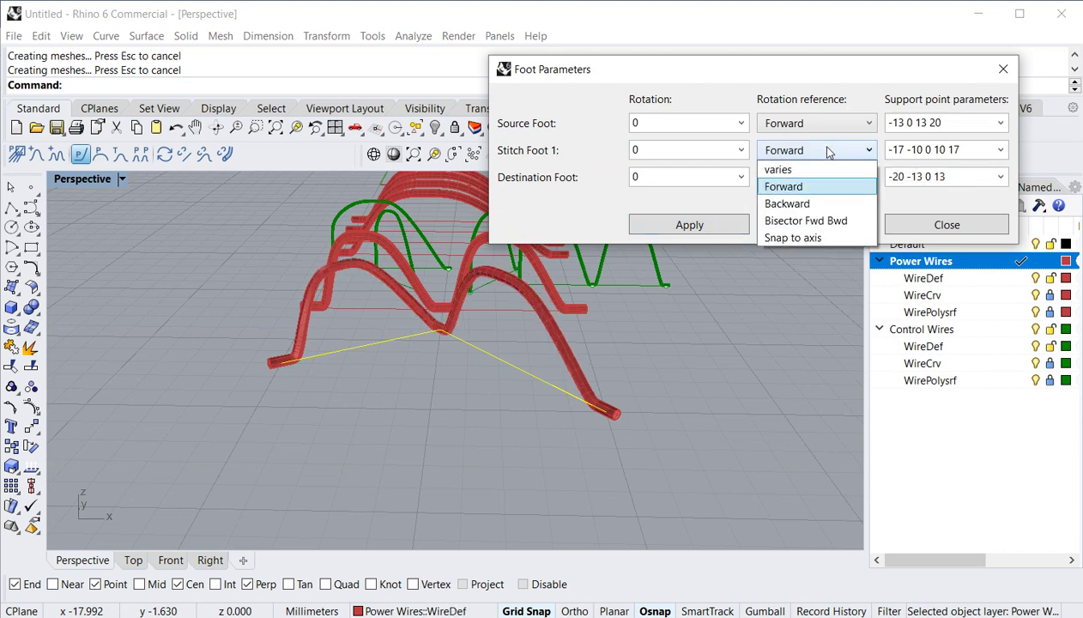
{"action": "left_click", "coordinate": [793, 238]}
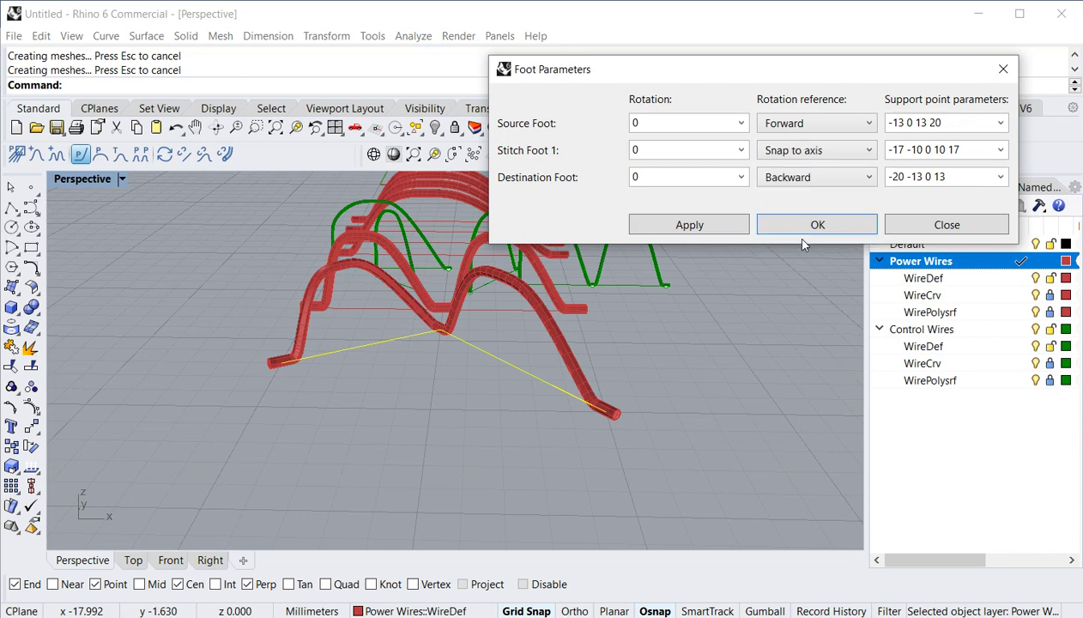
{"action": "left_click", "coordinate": [696, 226]}
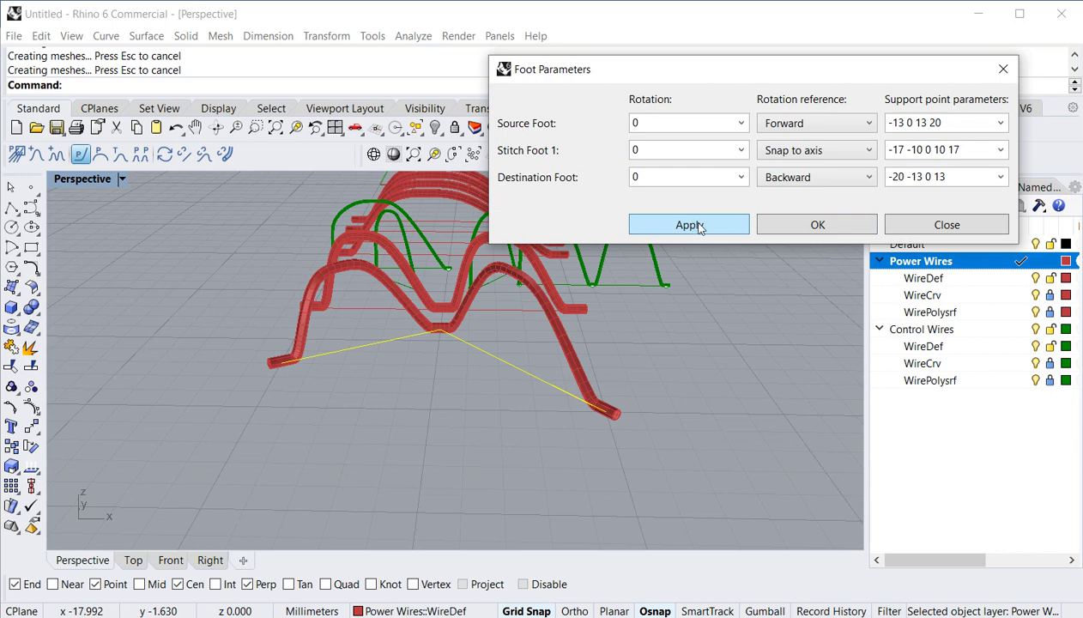
Set the rotation reference of the source and destination feet to Snap to axis, apply it and close the foot parameters
{"action": "left_click", "coordinate": [800, 126]}
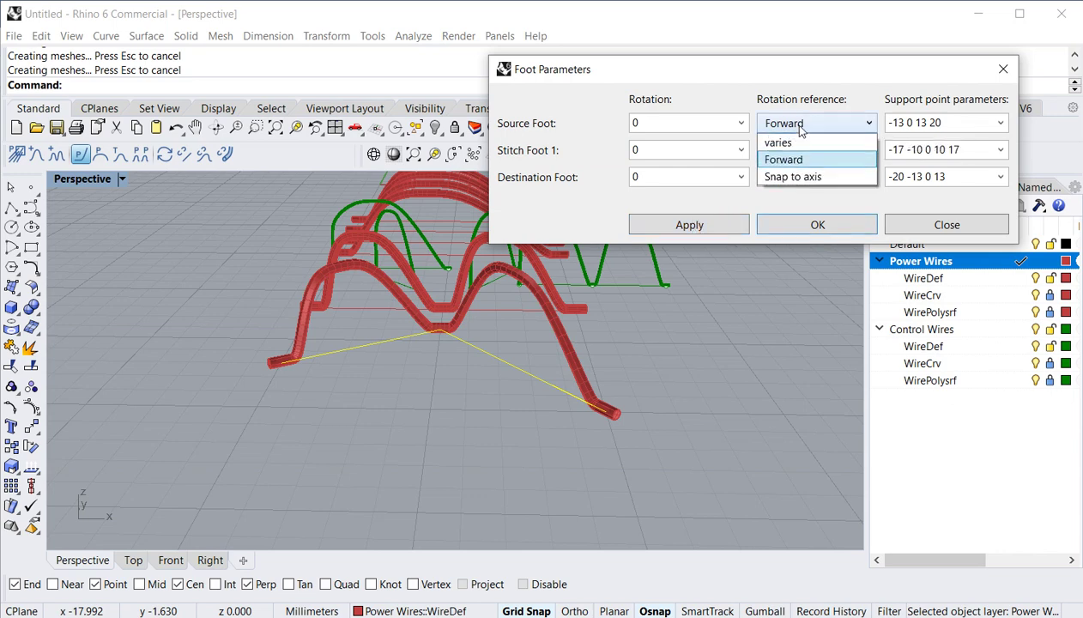
{"action": "left_click", "coordinate": [792, 177]}
{"action": "left_click", "coordinate": [781, 178]}
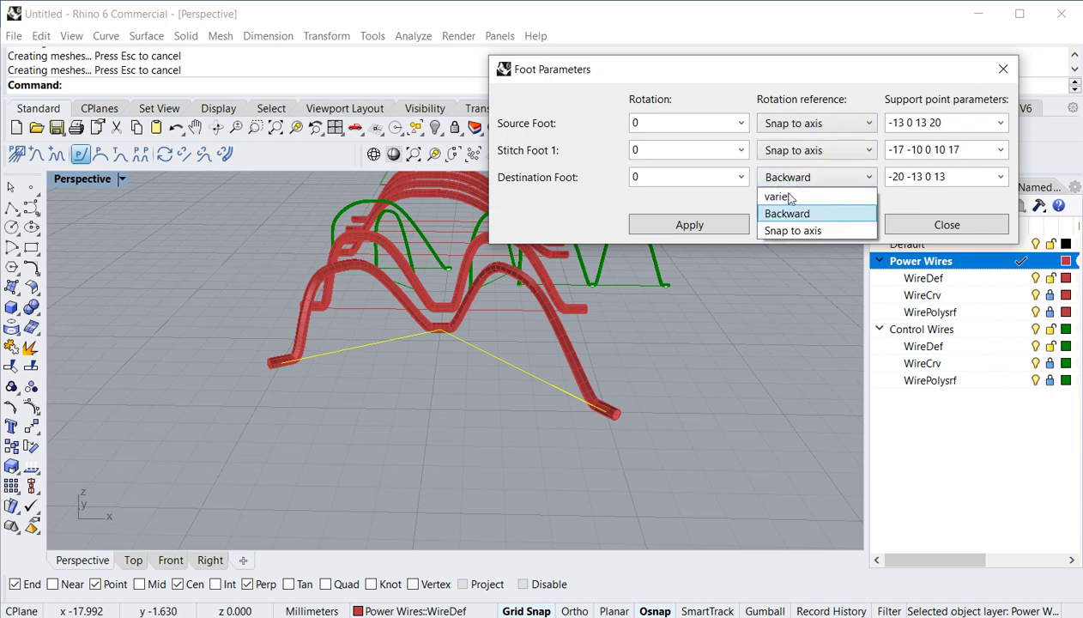
{"action": "left_click", "coordinate": [777, 228]}
{"action": "left_click", "coordinate": [704, 225]}
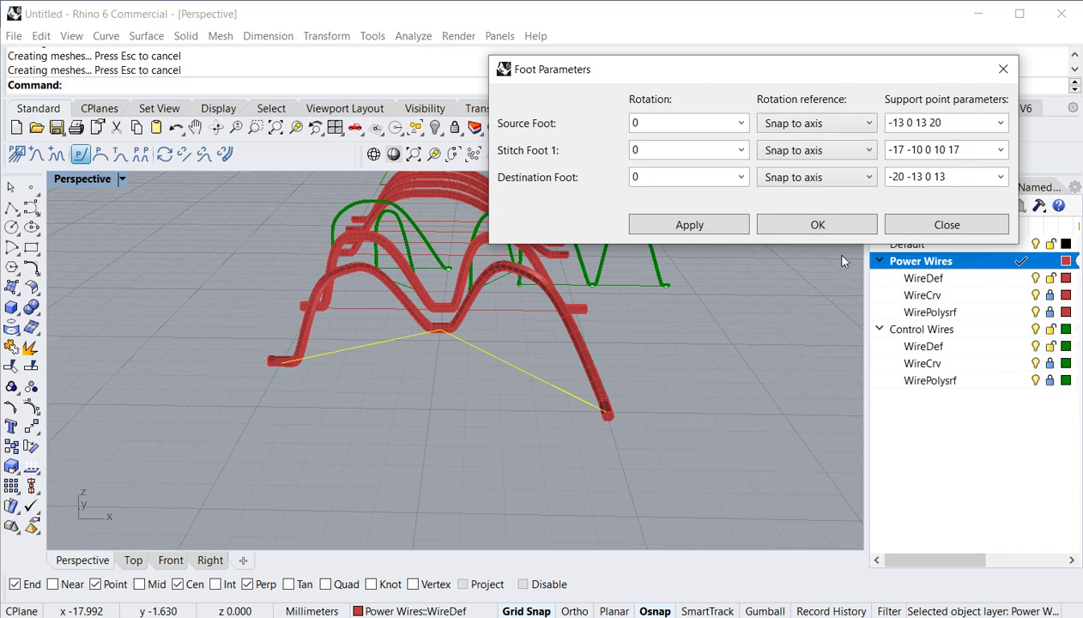
{"action": "left_click", "coordinate": [894, 225]}
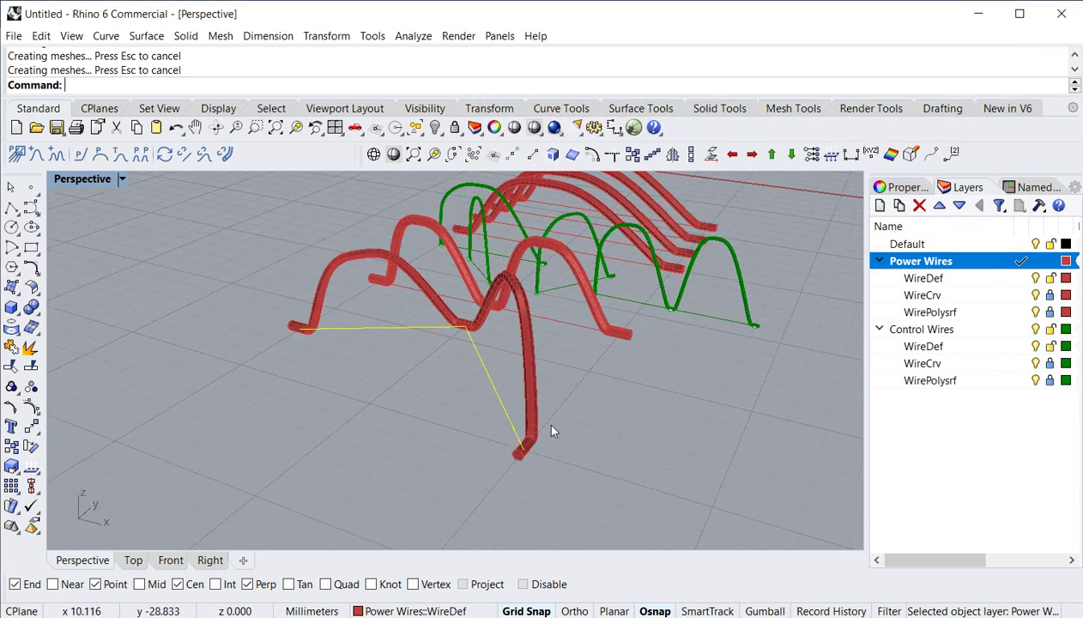
Set the rotation of the bent stitch wire's source foot and destination foot to 45 each in the foot parameters
{"action": "right_click_drag", "start_coordinate": [368, 409], "coordinate": [440, 436]}
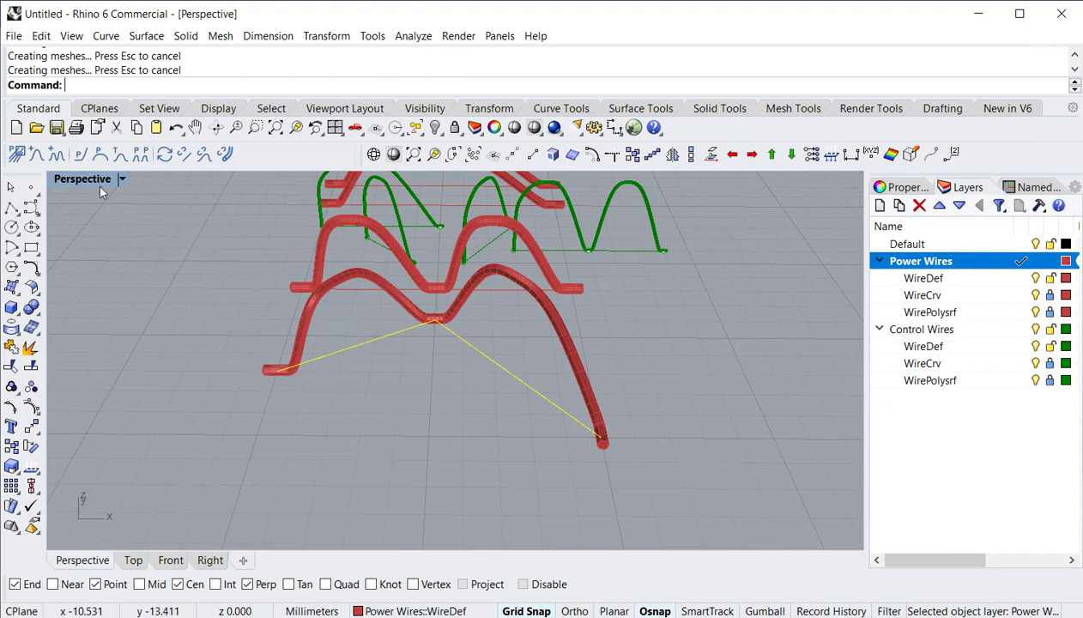
{"action": "left_click", "coordinate": [80, 154]}
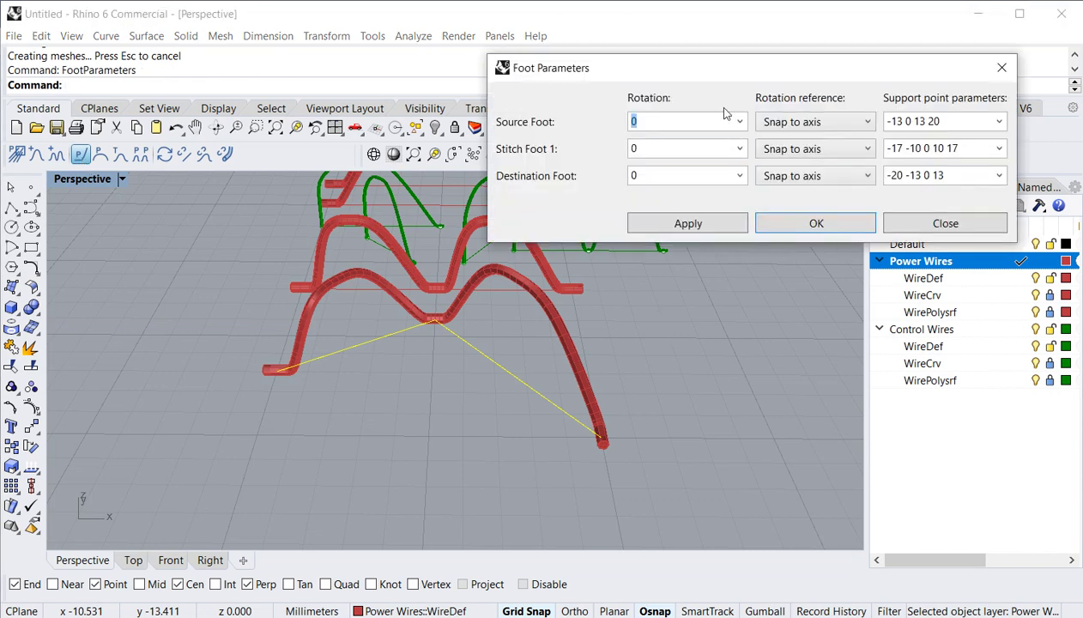
{"action": "left_click_drag", "start_coordinate": [725, 77], "coordinate": [864, 169]}
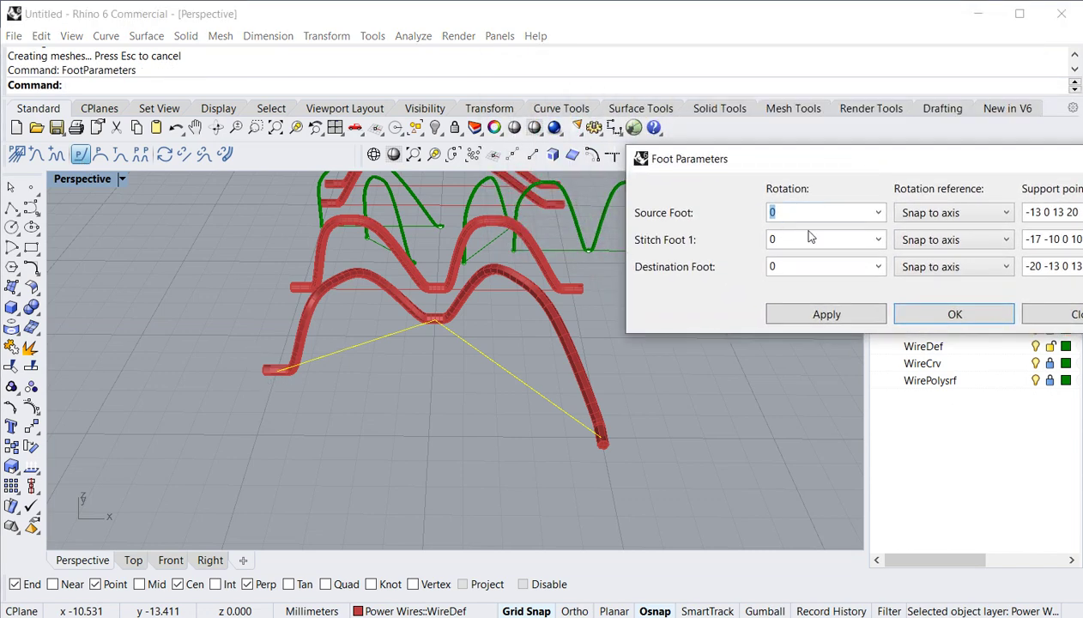
{"action": "type", "text": "45"}
{"action": "left_click", "coordinate": [828, 316]}
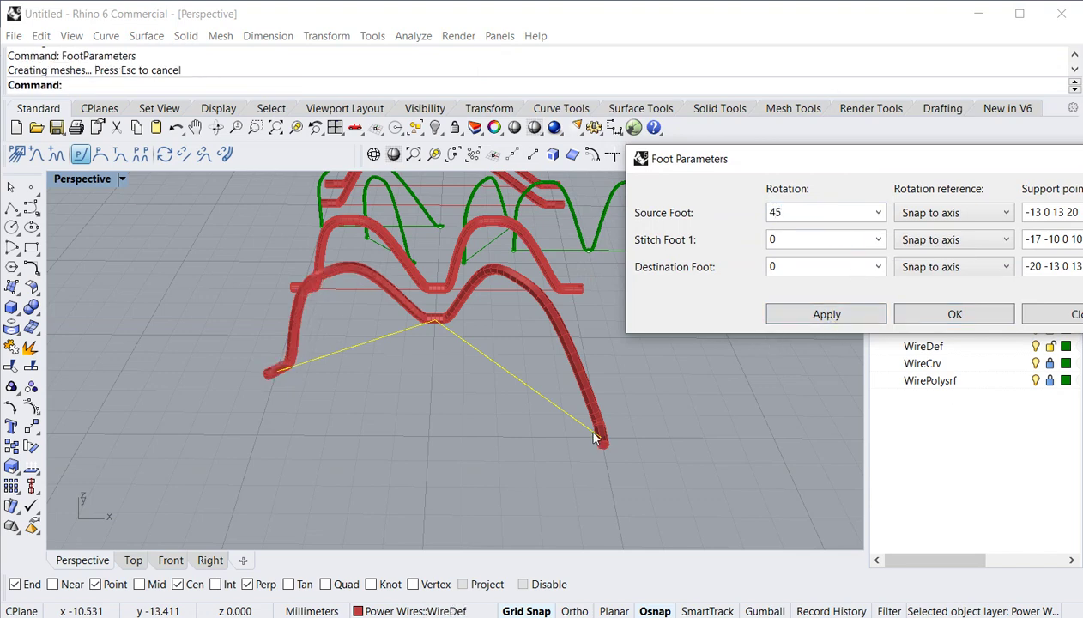
{"action": "double_click", "coordinate": [806, 272]}
{"action": "type", "text": "45"}
{"action": "left_click", "coordinate": [846, 314]}
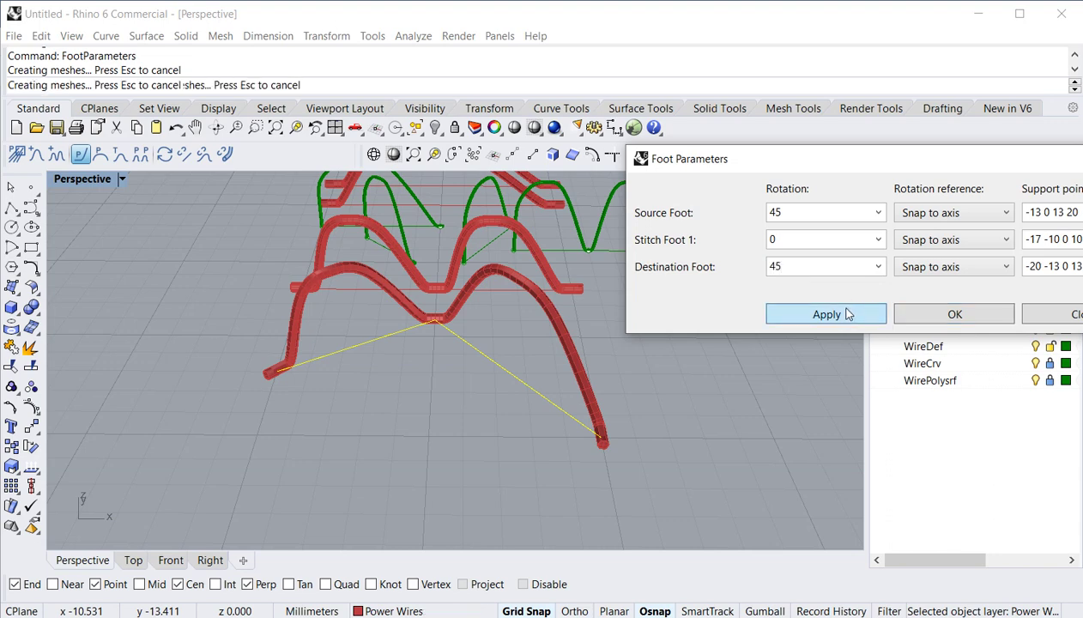
{"action": "left_click", "coordinate": [932, 319]}
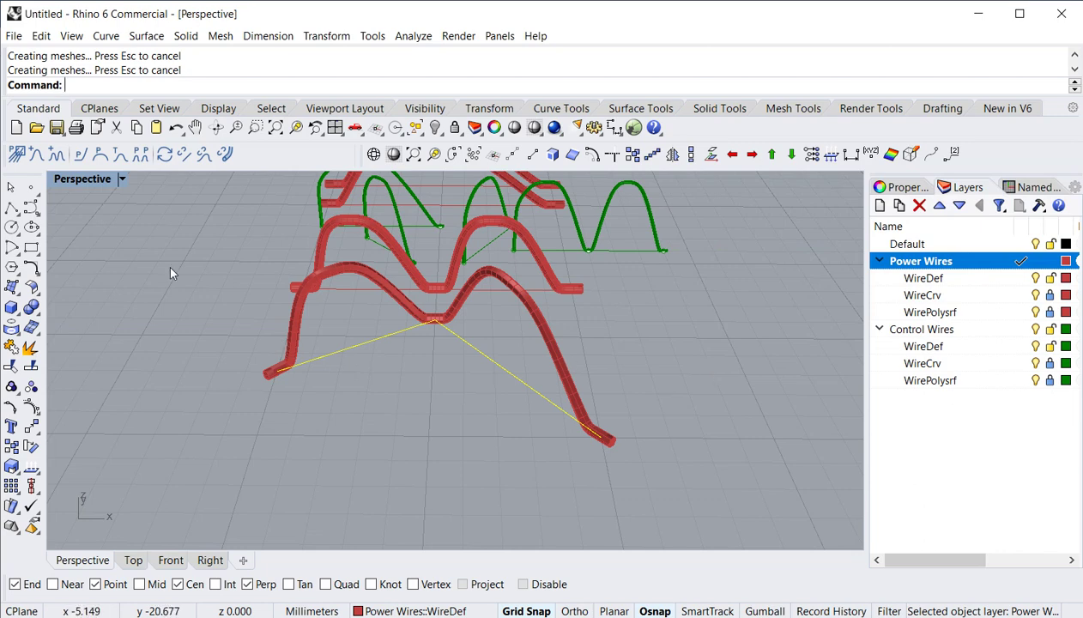
Set the heights of Loop 1 and Loop 2 of the bent stitch wire to 2 in the loop parameters
{"action": "left_click", "coordinate": [100, 153]}
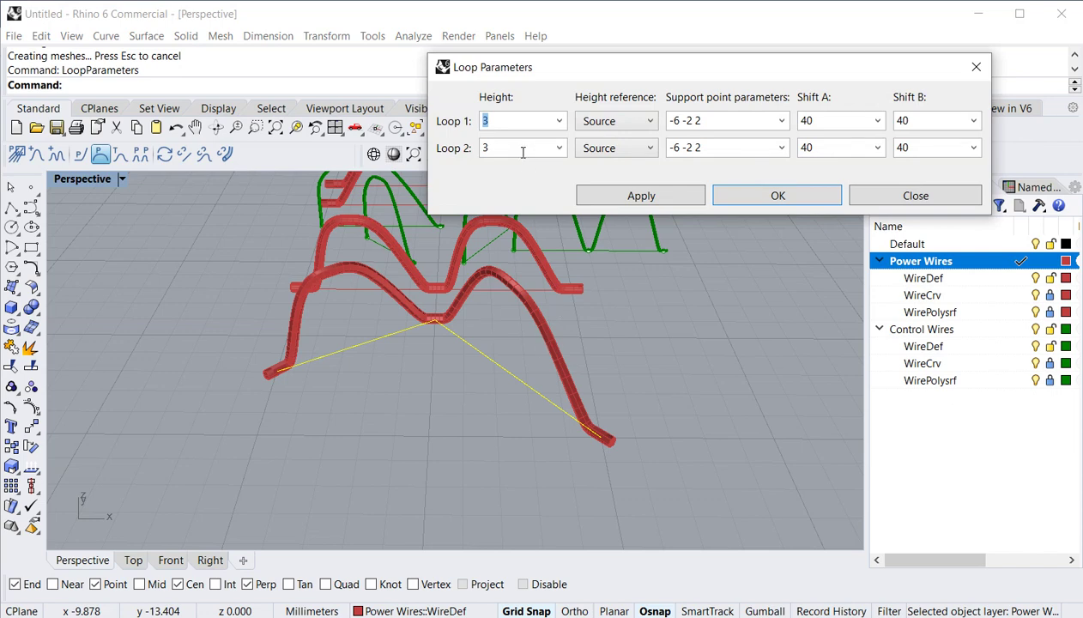
{"action": "type", "text": "2"}
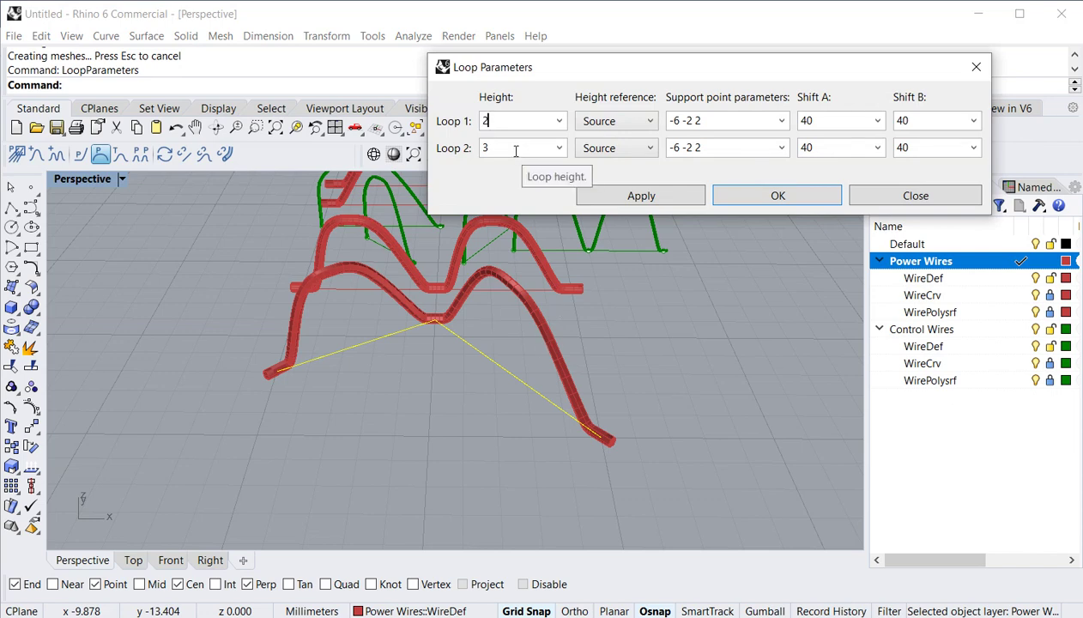
{"action": "double_click", "coordinate": [517, 151]}
{"action": "type", "text": "2"}
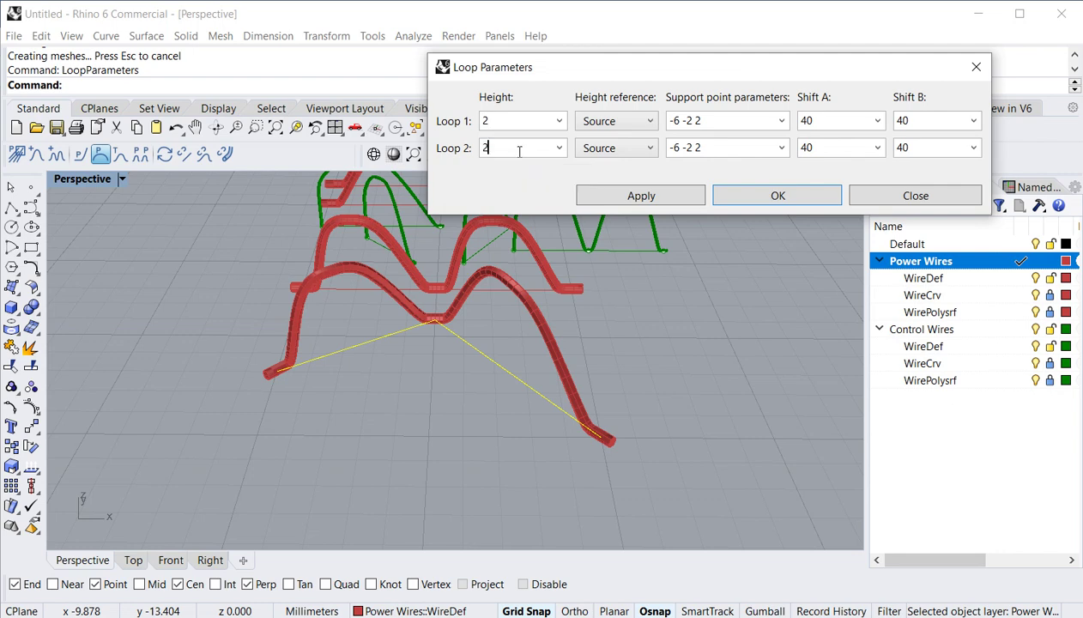
{"action": "left_click", "coordinate": [632, 196]}
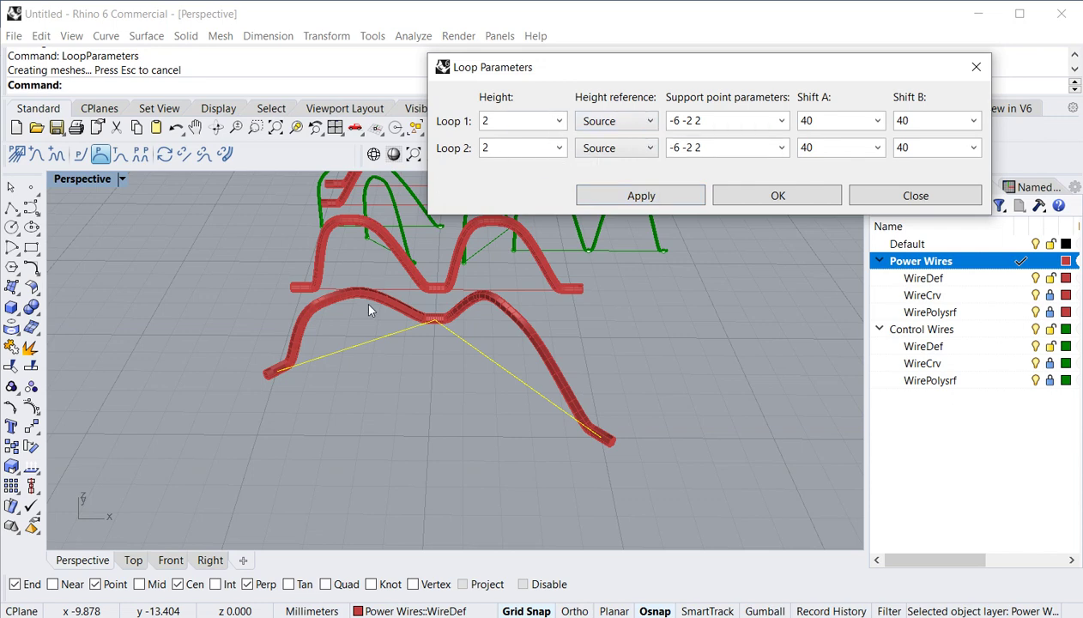
Set the height reference of Loop 2 to Destination and accept the loop parameters
{"action": "left_click", "coordinate": [648, 149]}
{"action": "left_click", "coordinate": [639, 201]}
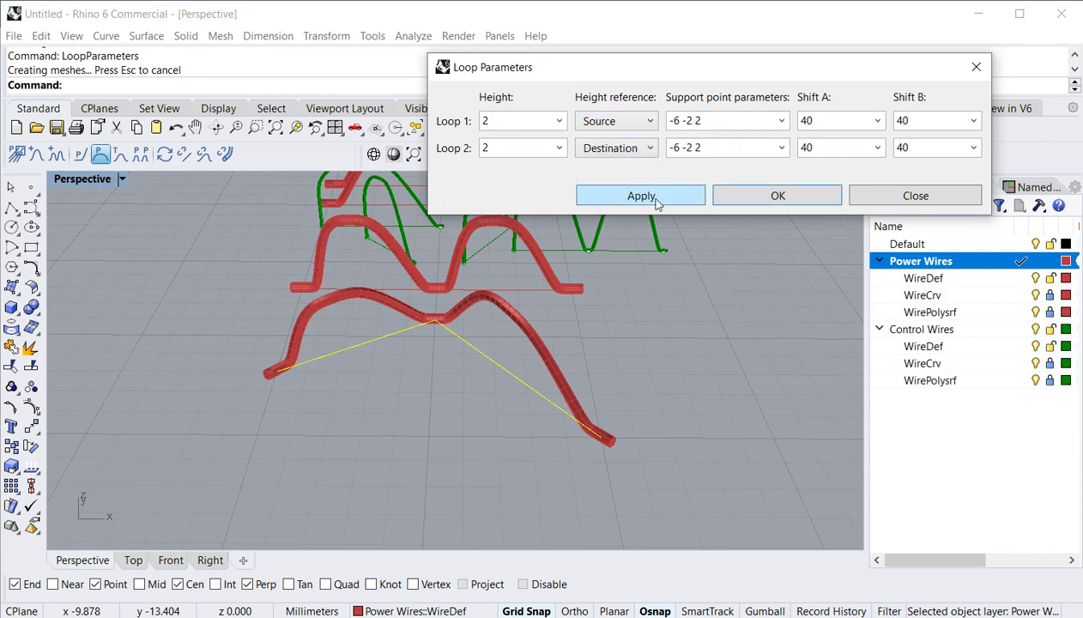
{"action": "left_click", "coordinate": [749, 200]}
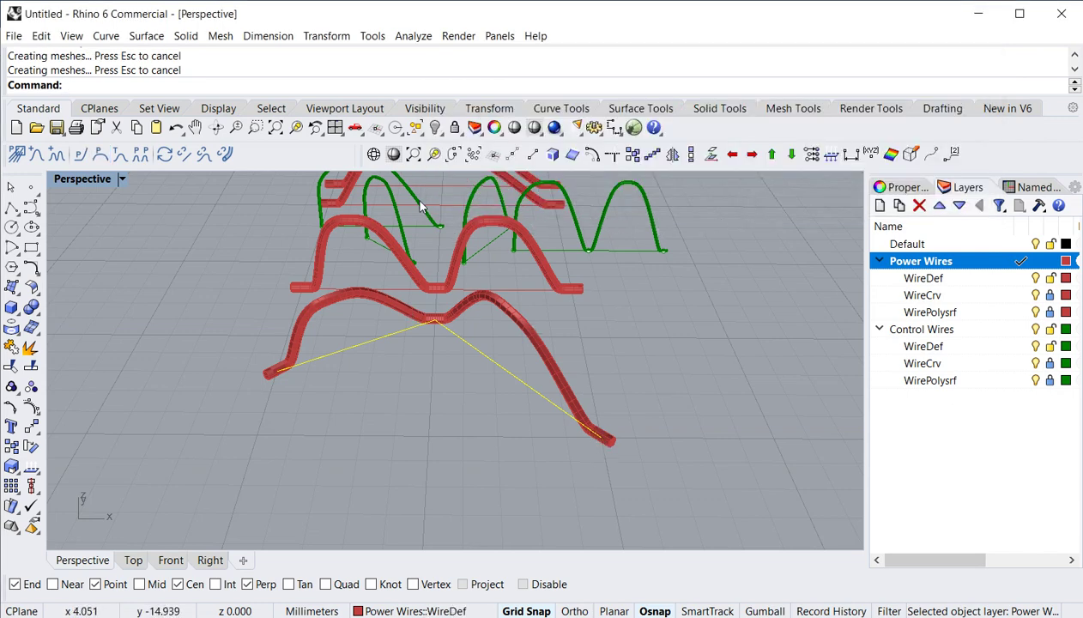
Set the Perspective view to Wireframe and show the Gumball on the bent stitch wire's destination bond point
{"action": "left_click", "coordinate": [378, 154]}
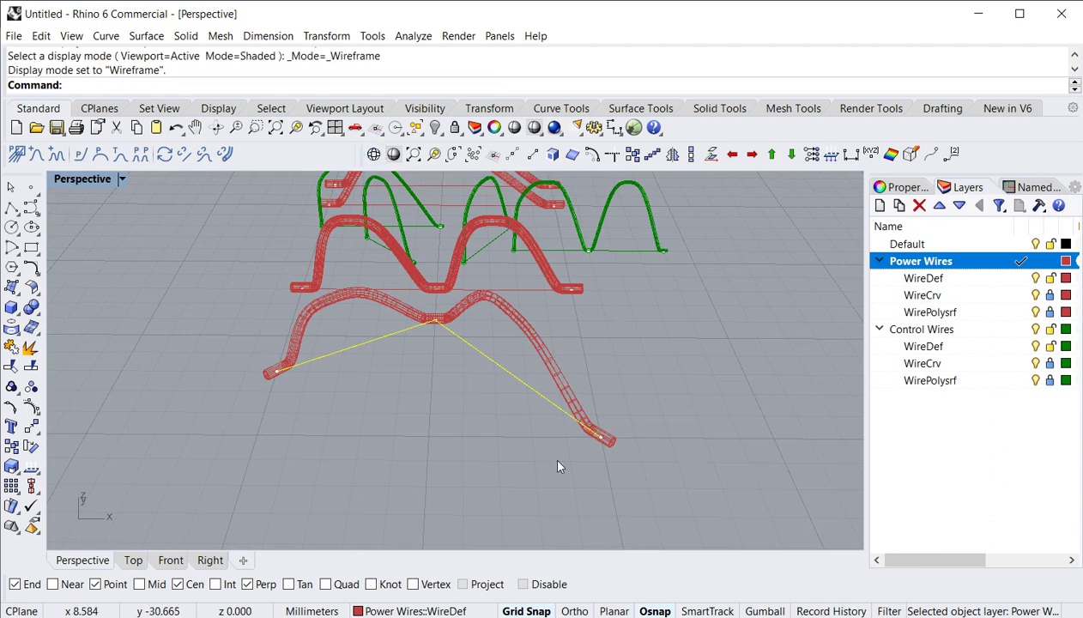
{"action": "scroll", "coordinate": [549, 452], "scroll_direction": "up", "scroll_amount": 3}
{"action": "left_click", "coordinate": [609, 419]}
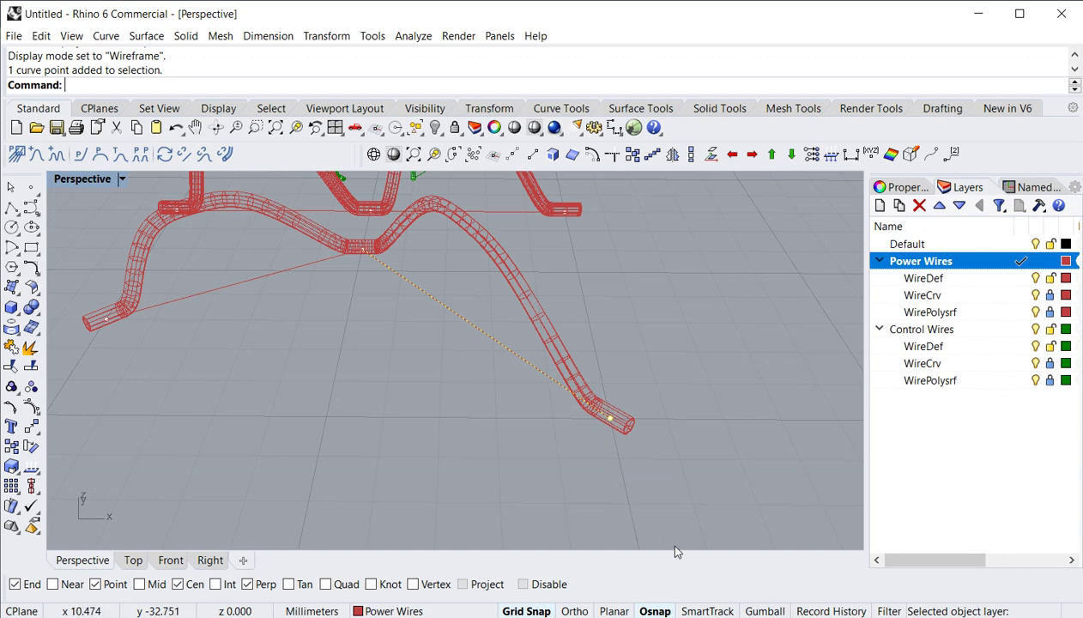
{"action": "left_click", "coordinate": [764, 611]}
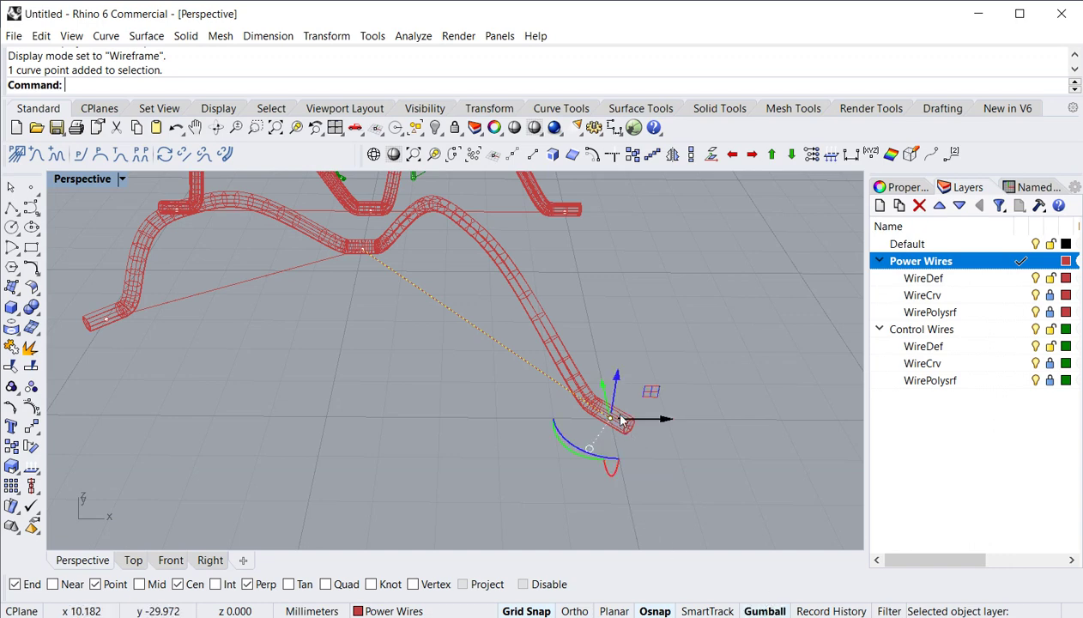
Raise the bent stitch wire's destination bond point 1 mm along Z with the Gumball and deselect it
{"action": "scroll", "coordinate": [532, 417], "scroll_direction": "down", "scroll_amount": 2}
{"action": "scroll", "coordinate": [532, 417], "scroll_direction": "up", "scroll_amount": 2}
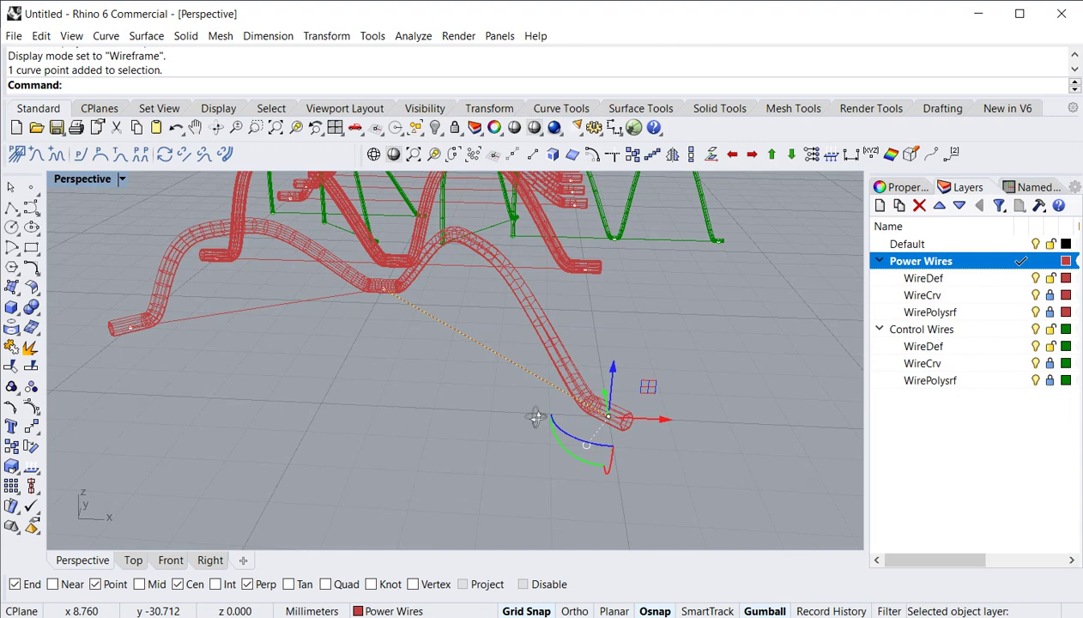
{"action": "left_click", "coordinate": [618, 367]}
{"action": "type", "text": "5"}
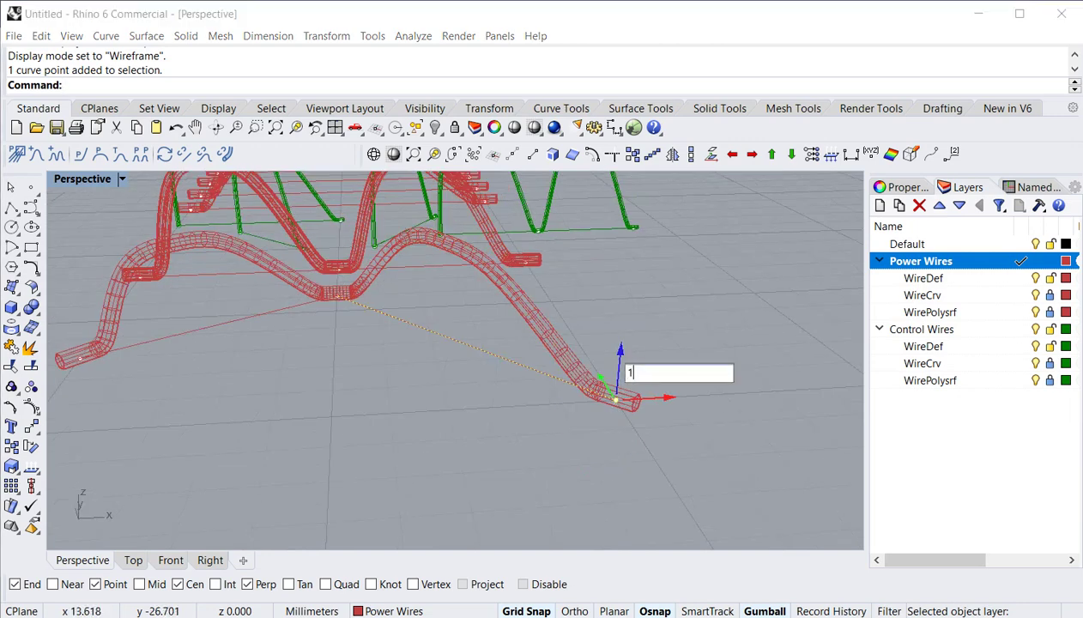
{"action": "key", "text": "Return"}
{"action": "scroll", "coordinate": [477, 395], "scroll_direction": "up", "scroll_amount": 2}
{"action": "left_click", "coordinate": [468, 393]}
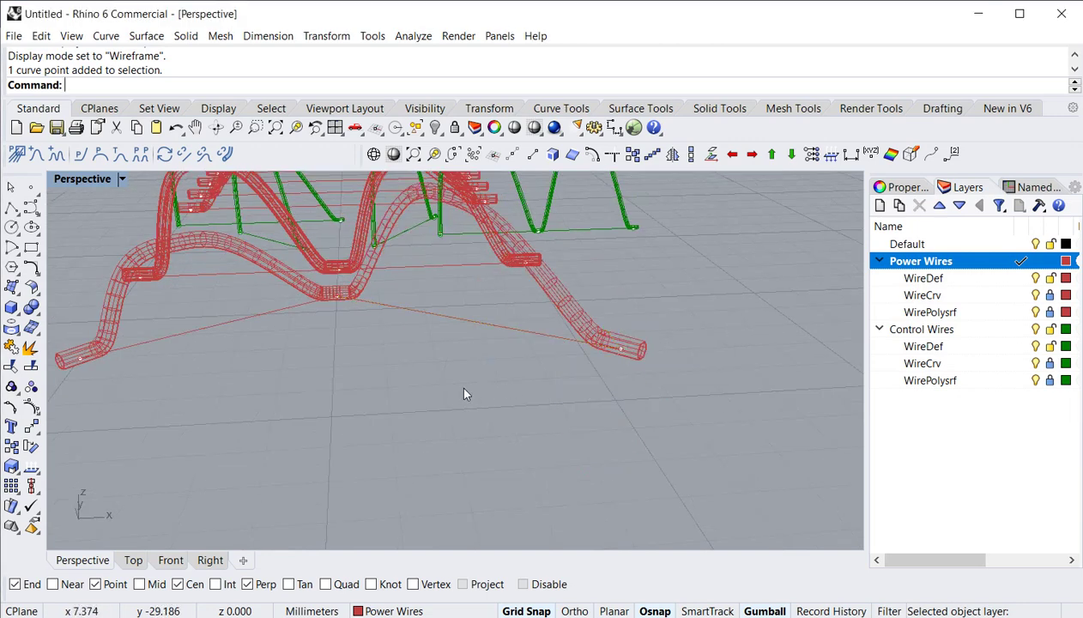
{"action": "right_click_drag", "start_coordinate": [469, 393], "coordinate": [493, 422]}
{"action": "scroll", "coordinate": [418, 355], "scroll_direction": "down", "scroll_amount": 3}
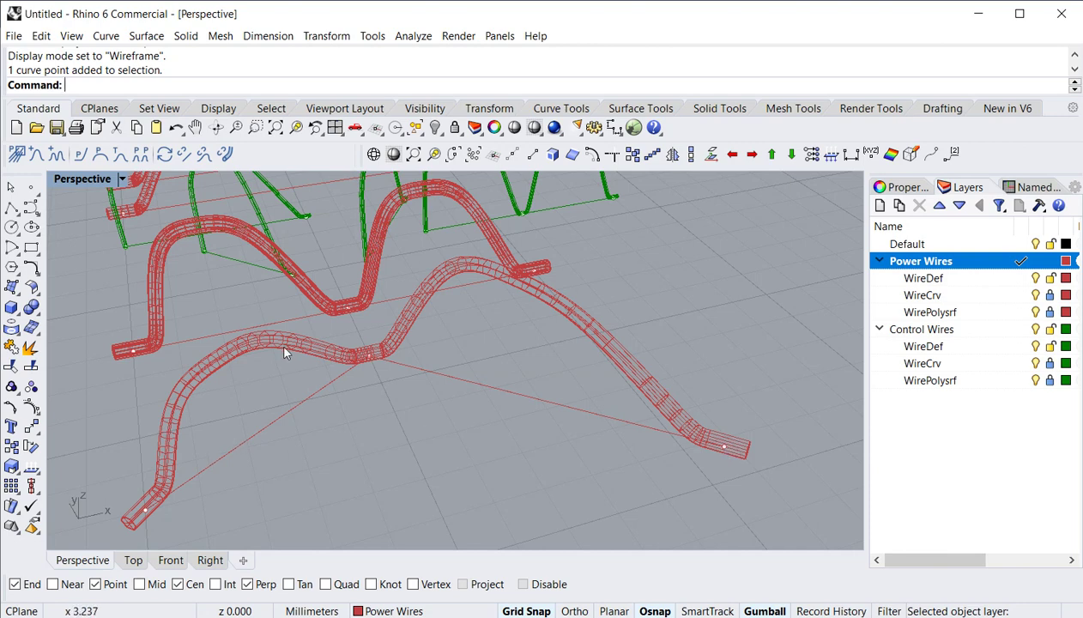
{"action": "right_click_drag", "start_coordinate": [312, 374], "coordinate": [483, 444]}
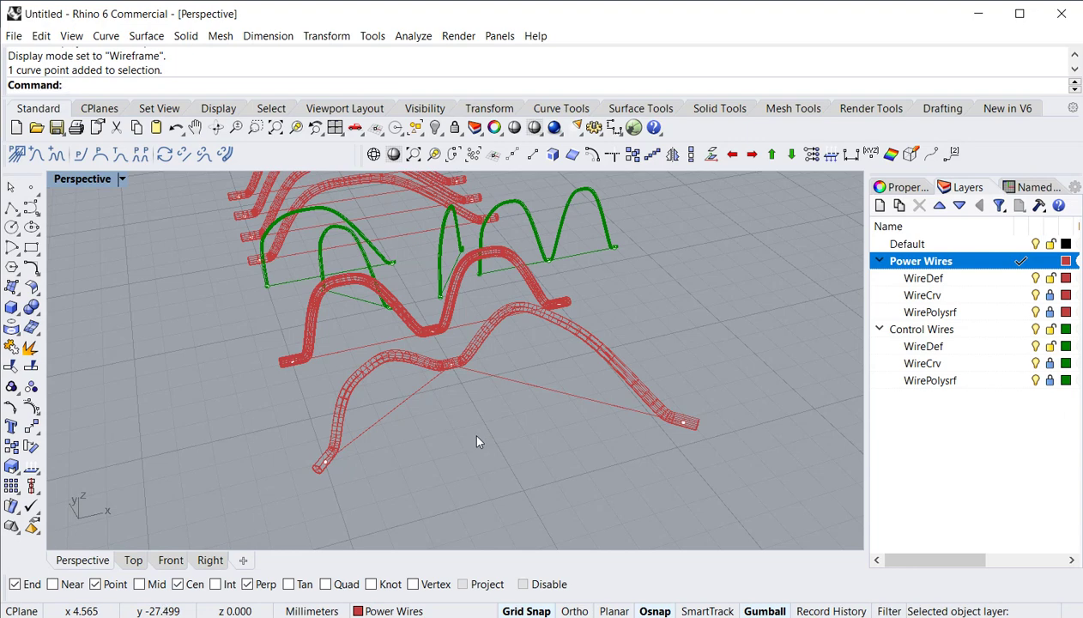
Turn off the Gumball for the selected bent stitch wire and review its loop parameters without changing them
{"action": "left_click", "coordinate": [383, 411]}
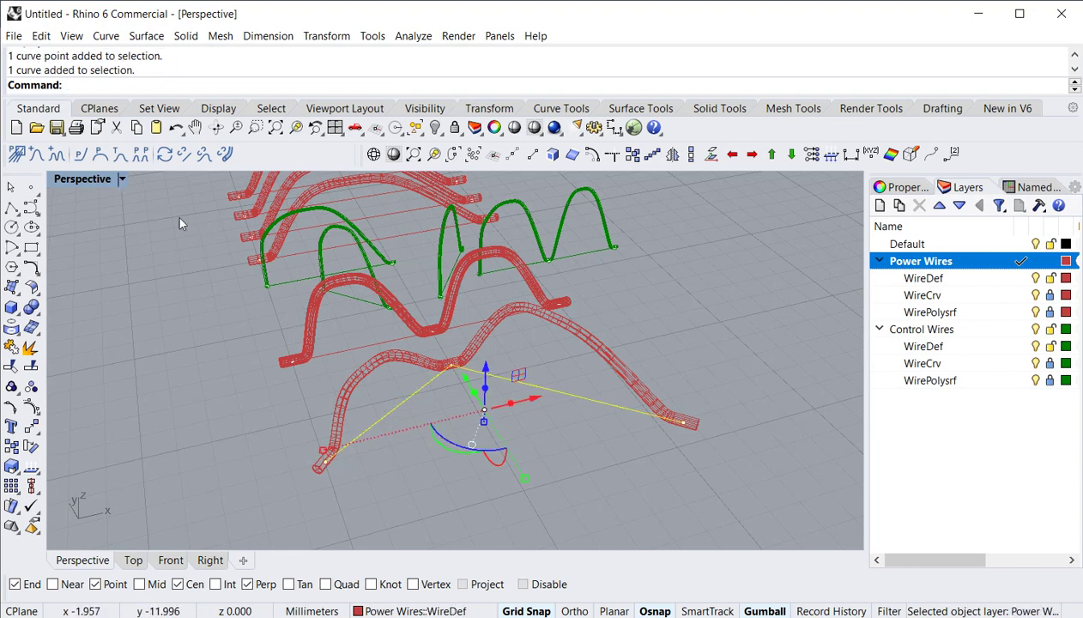
{"action": "left_click", "coordinate": [755, 611]}
{"action": "left_click", "coordinate": [100, 153]}
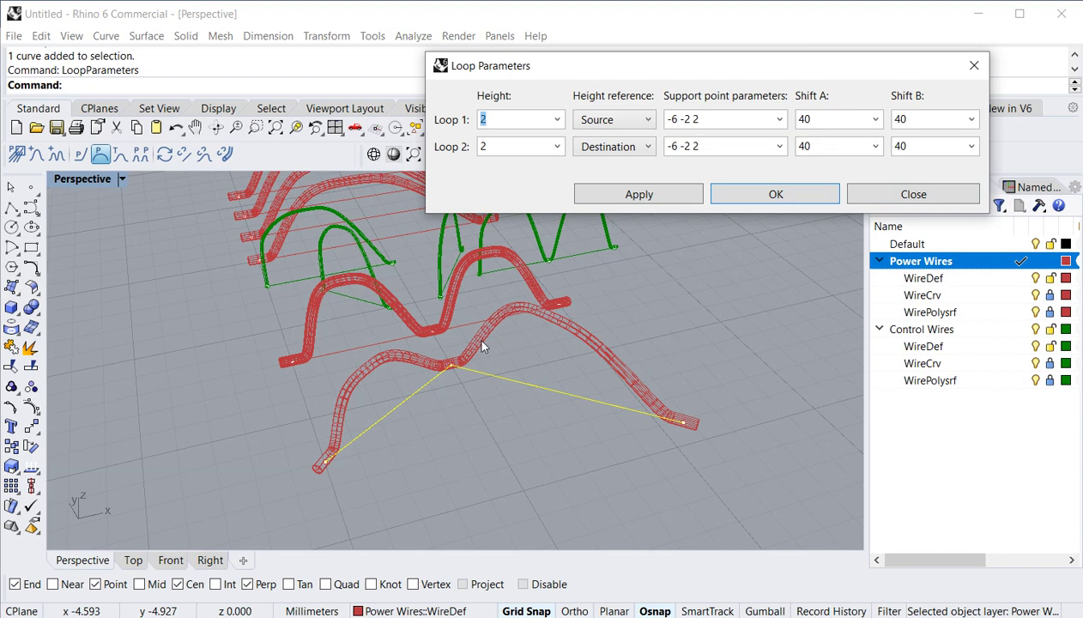
{"action": "left_click", "coordinate": [908, 195]}
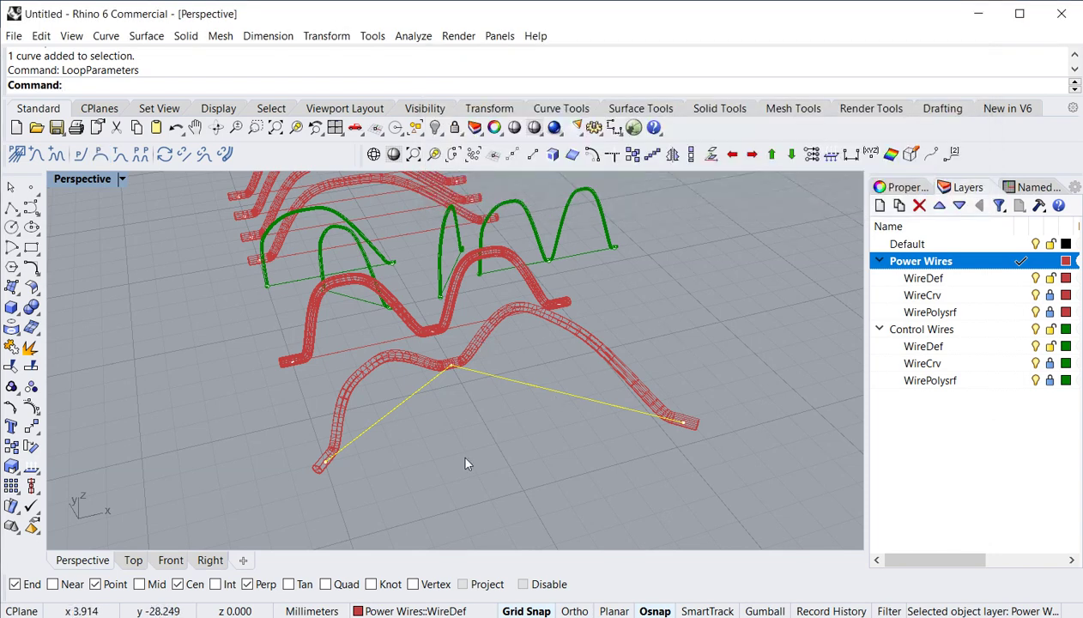
Set the last support point parameter of the bent stitch wire's destination foot to 20, apply it and deselect the wire
{"action": "left_click", "coordinate": [79, 155]}
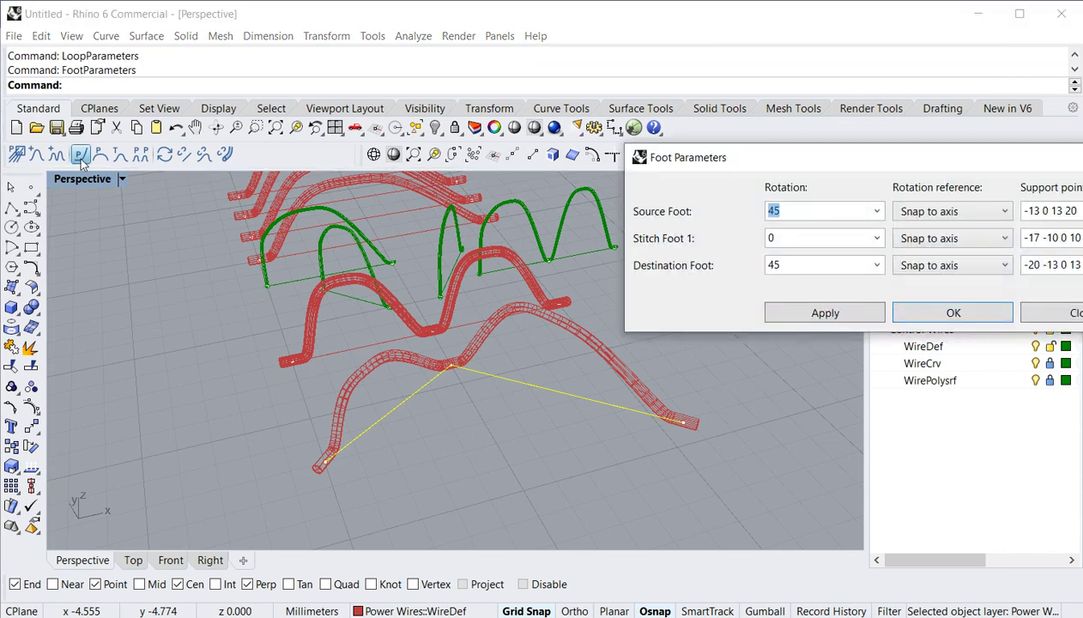
{"action": "left_click_drag", "start_coordinate": [1028, 162], "coordinate": [911, 144]}
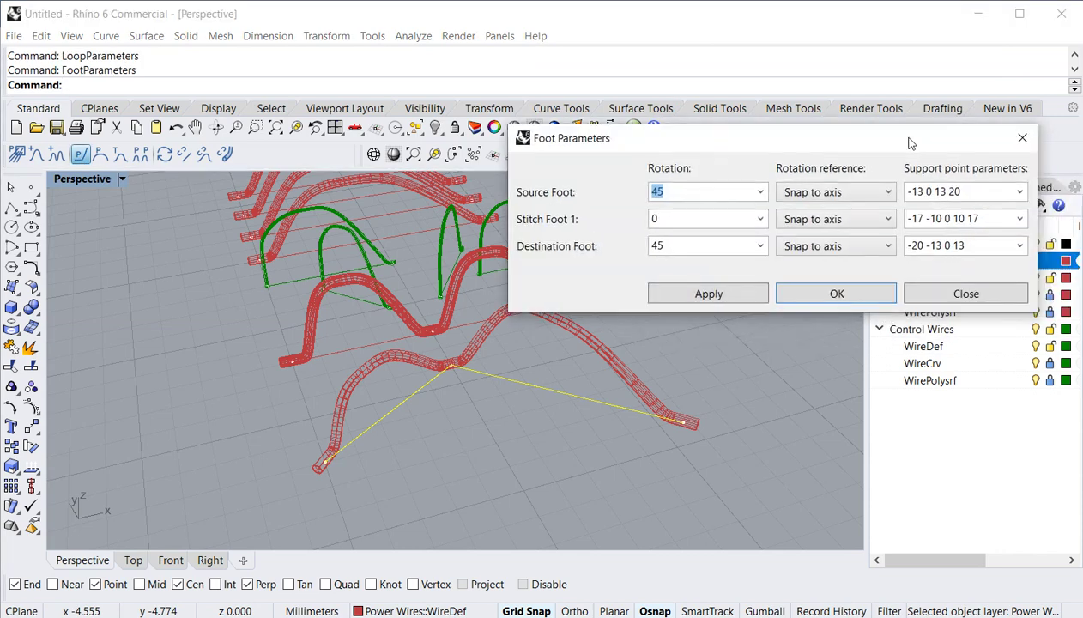
{"action": "left_click", "coordinate": [970, 246]}
{"action": "left_click", "coordinate": [974, 246]}
{"action": "key", "text": "BackSpace"}
{"action": "key", "text": "BackSpace"}
{"action": "type", "text": "20"}
{"action": "left_click", "coordinate": [745, 298]}
{"action": "left_click", "coordinate": [954, 298]}
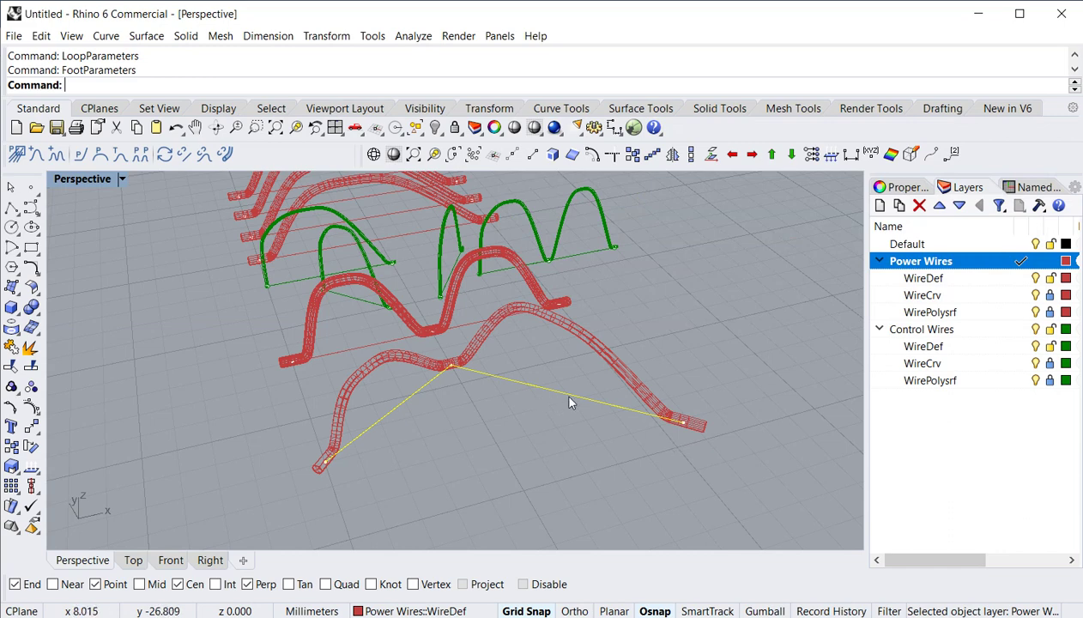
{"action": "right_click_drag", "start_coordinate": [536, 449], "coordinate": [438, 390], "text": "shift"}
{"action": "key", "text": "Escape"}
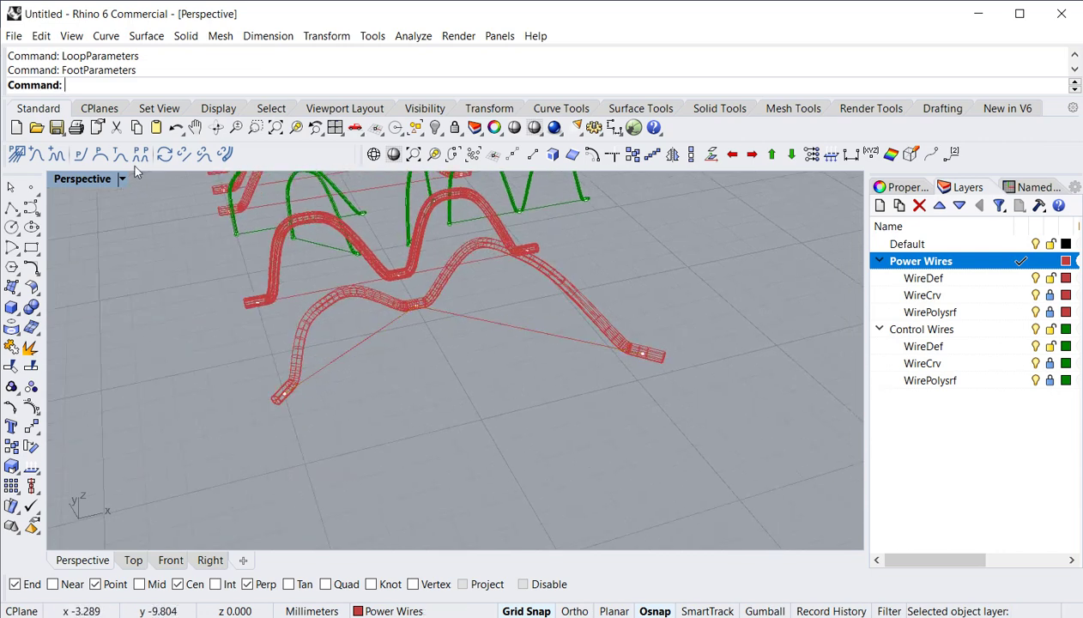
Open the wire templates, set Factory Defaults as the template for new wires, and switch back to Template 1
{"action": "left_click", "coordinate": [119, 153]}
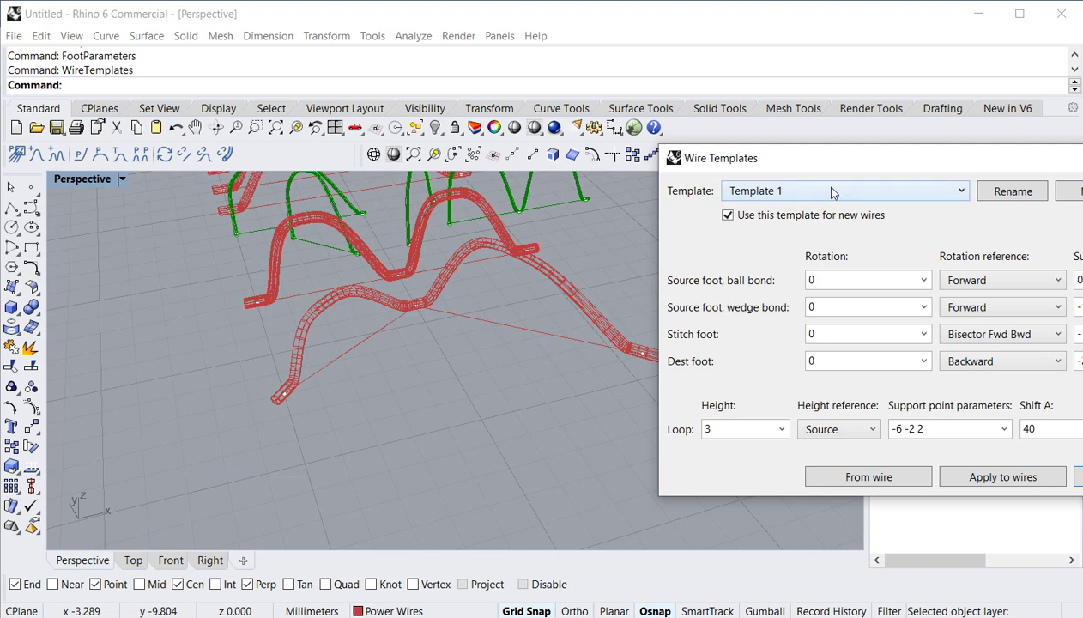
{"action": "left_click_drag", "start_coordinate": [851, 160], "coordinate": [669, 109]}
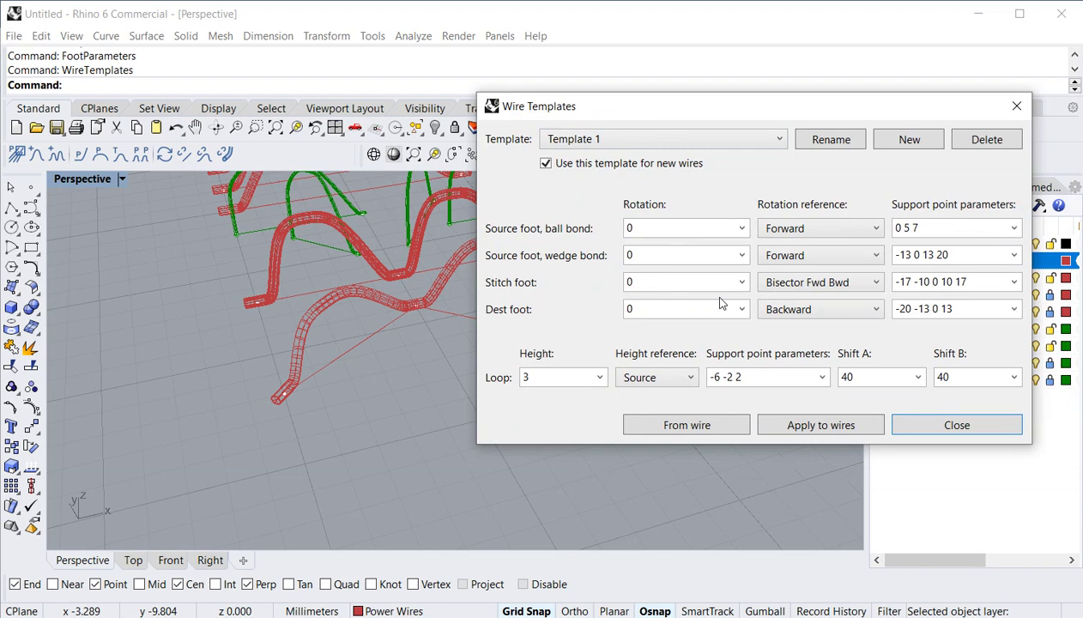
{"action": "left_click", "coordinate": [660, 141]}
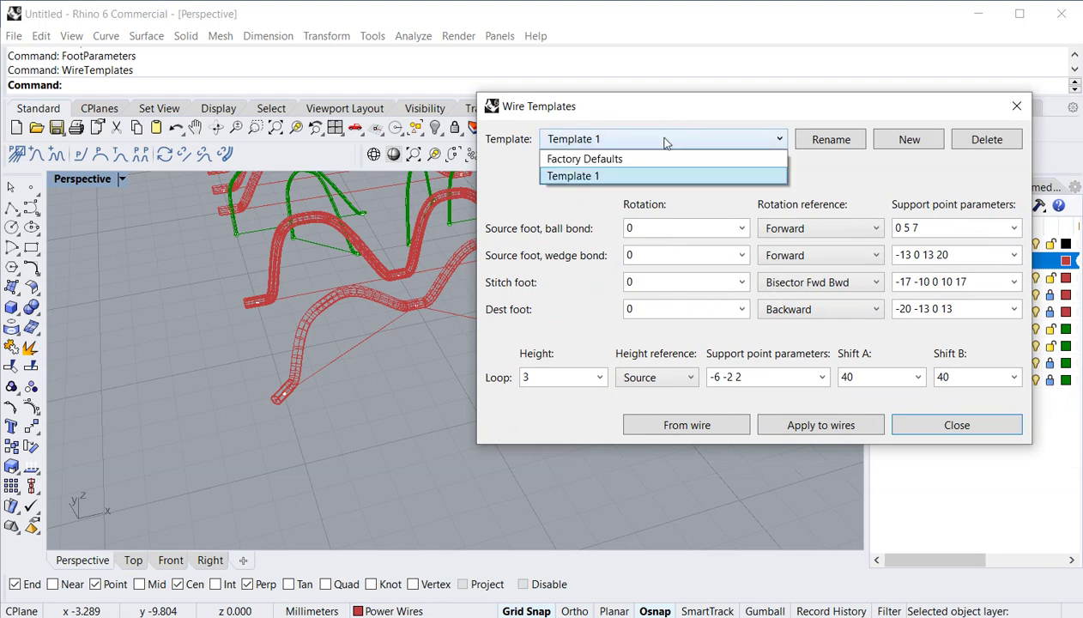
{"action": "left_click", "coordinate": [598, 160]}
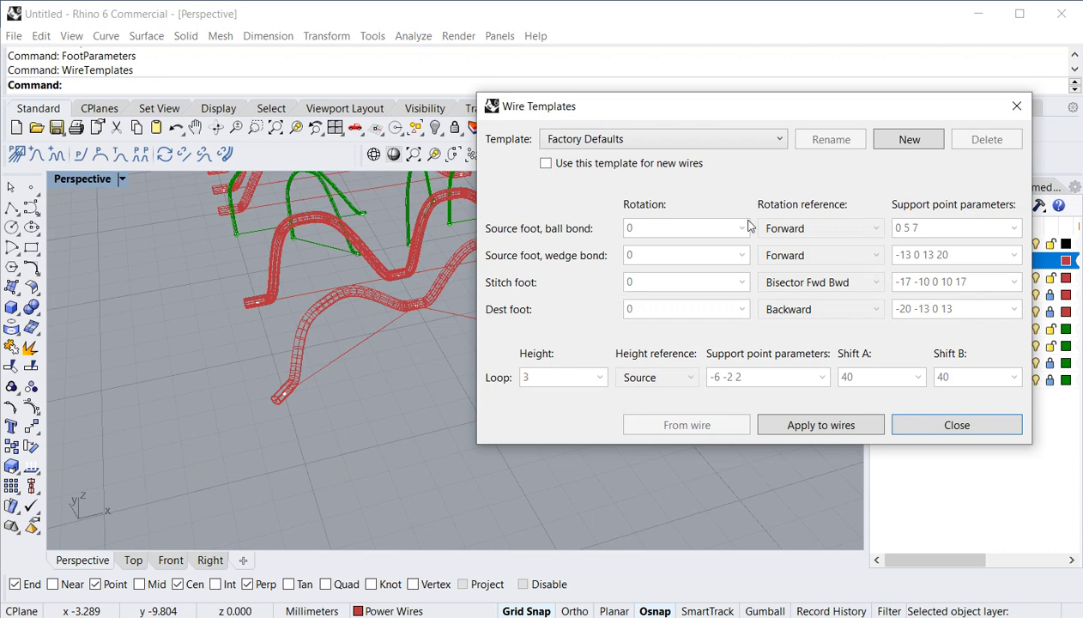
{"action": "left_click", "coordinate": [547, 164]}
{"action": "left_click", "coordinate": [666, 139]}
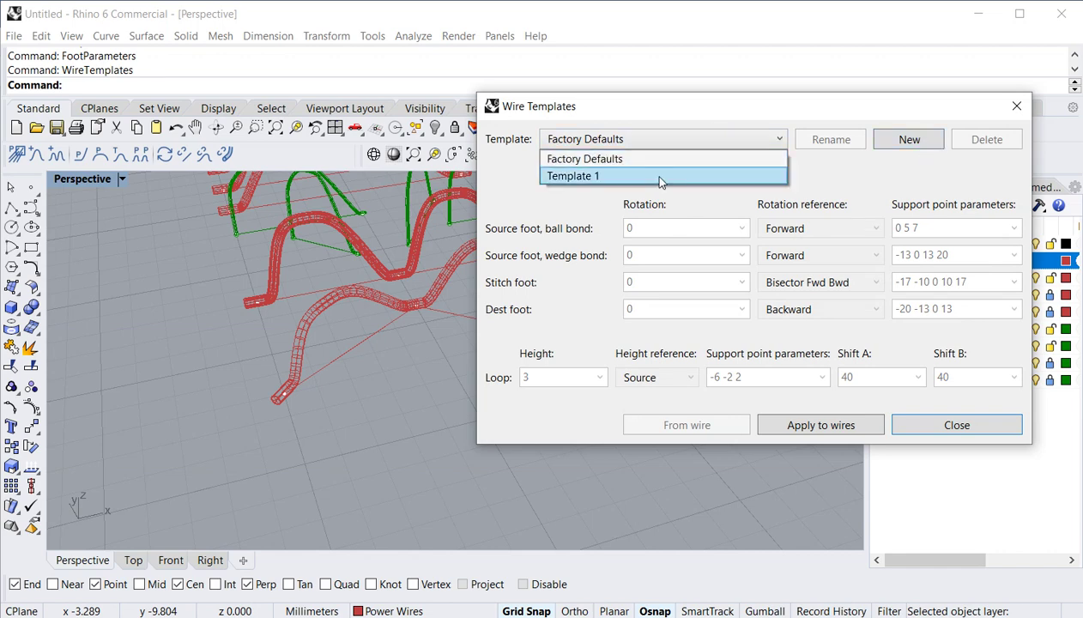
{"action": "left_click", "coordinate": [661, 178]}
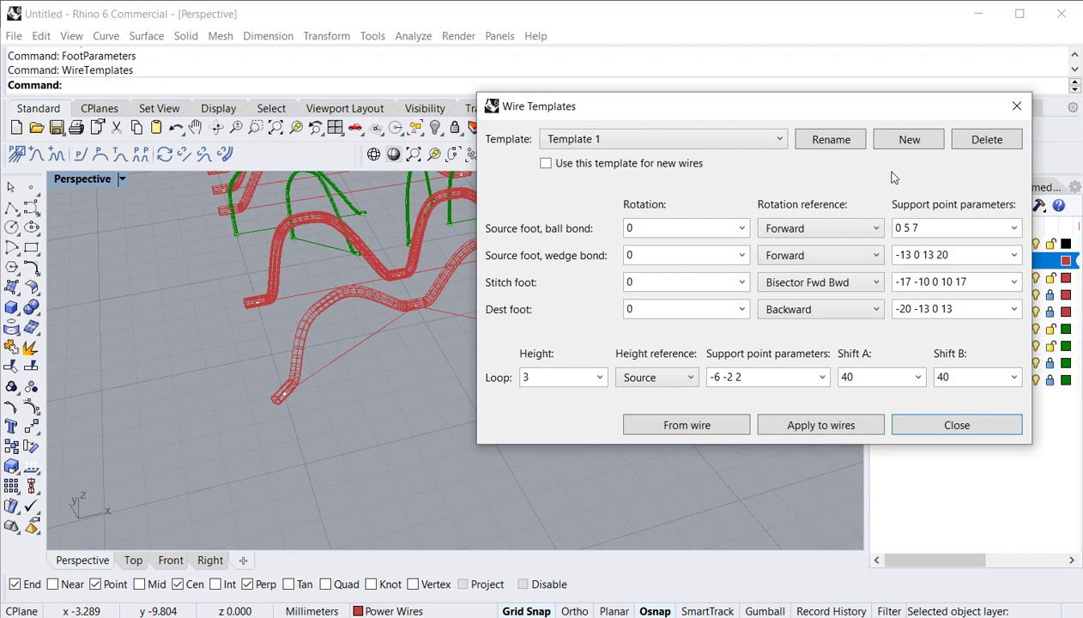
Create a wire template named My Template and use it for new wires
{"action": "left_click", "coordinate": [915, 140]}
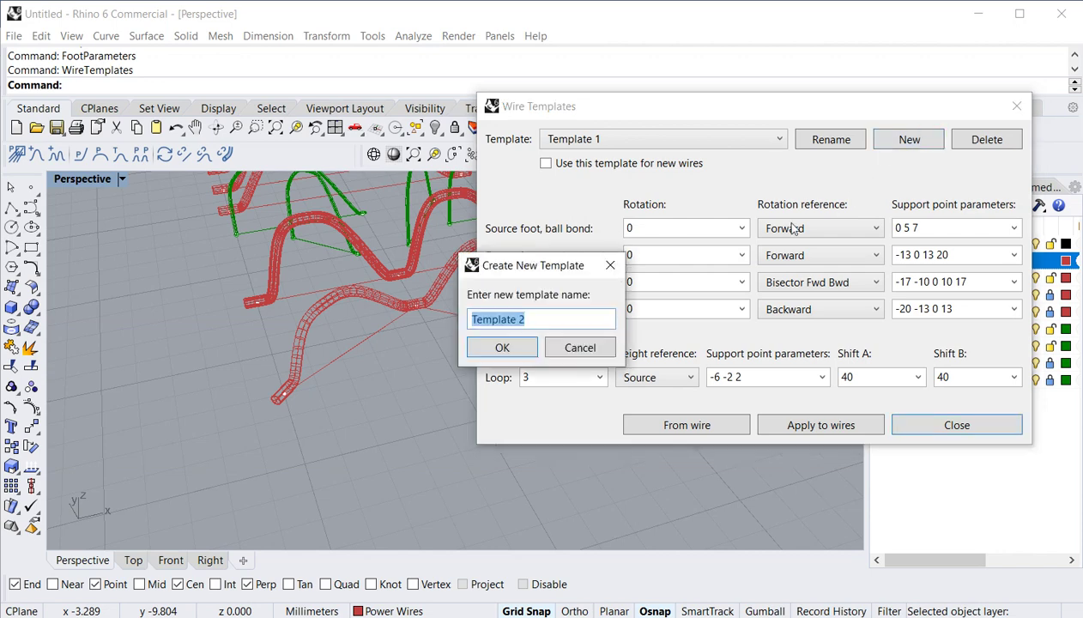
{"action": "type", "text": "My"}
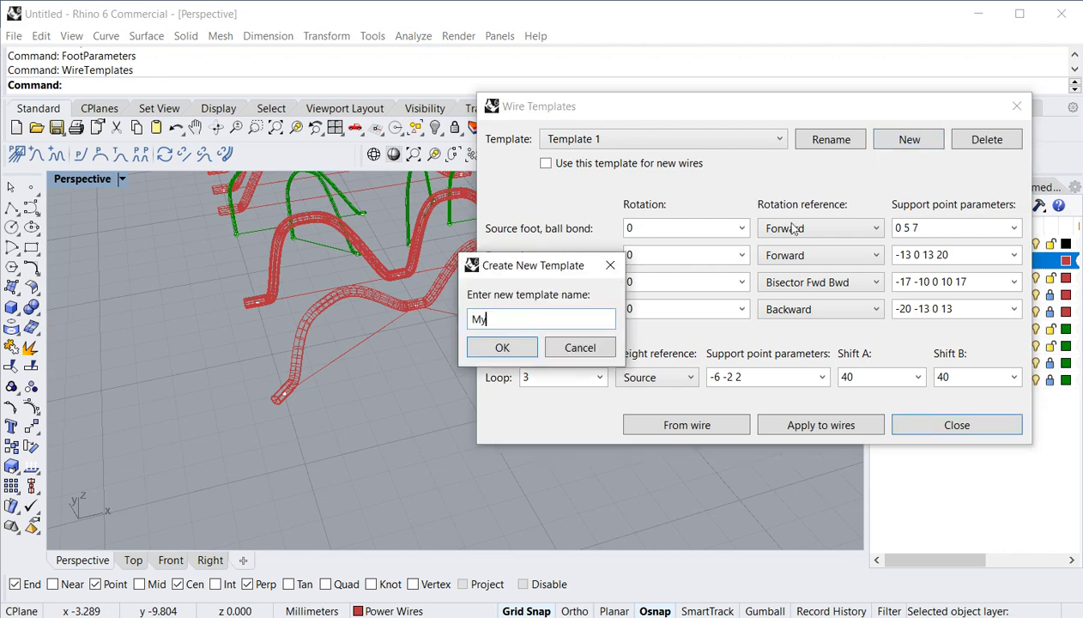
{"action": "type", "text": " Template"}
{"action": "key", "text": "Return"}
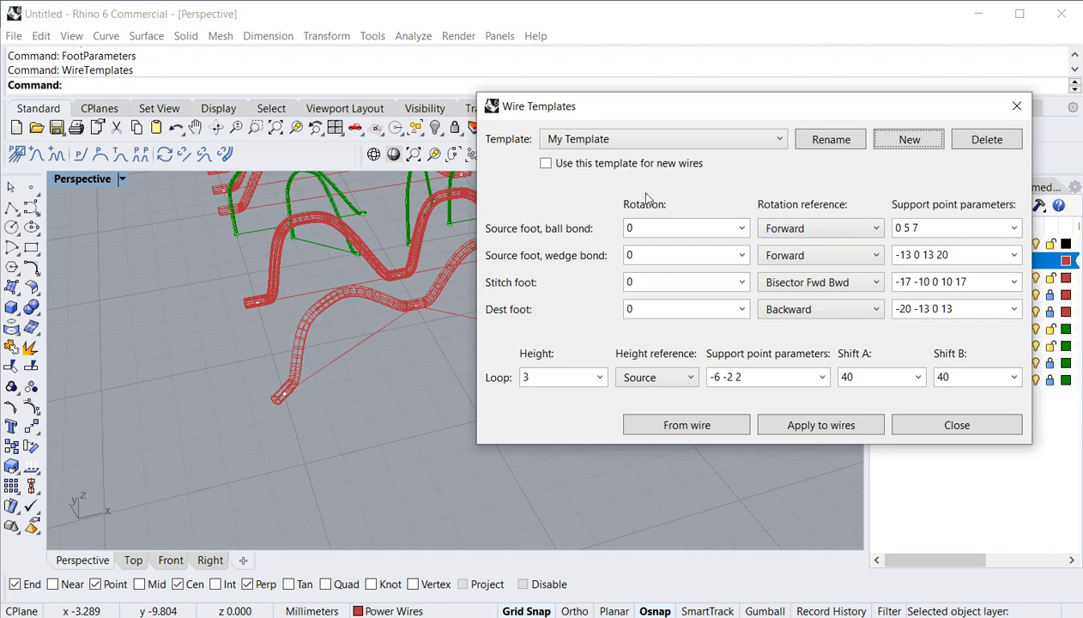
{"action": "left_click", "coordinate": [547, 164]}
Set My Template's loop height to 2 and the rotation reference of its wedge-bond source foot and destination foot to Snap to axis
{"action": "double_click", "coordinate": [546, 381]}
{"action": "type", "text": "2"}
{"action": "left_click", "coordinate": [815, 261]}
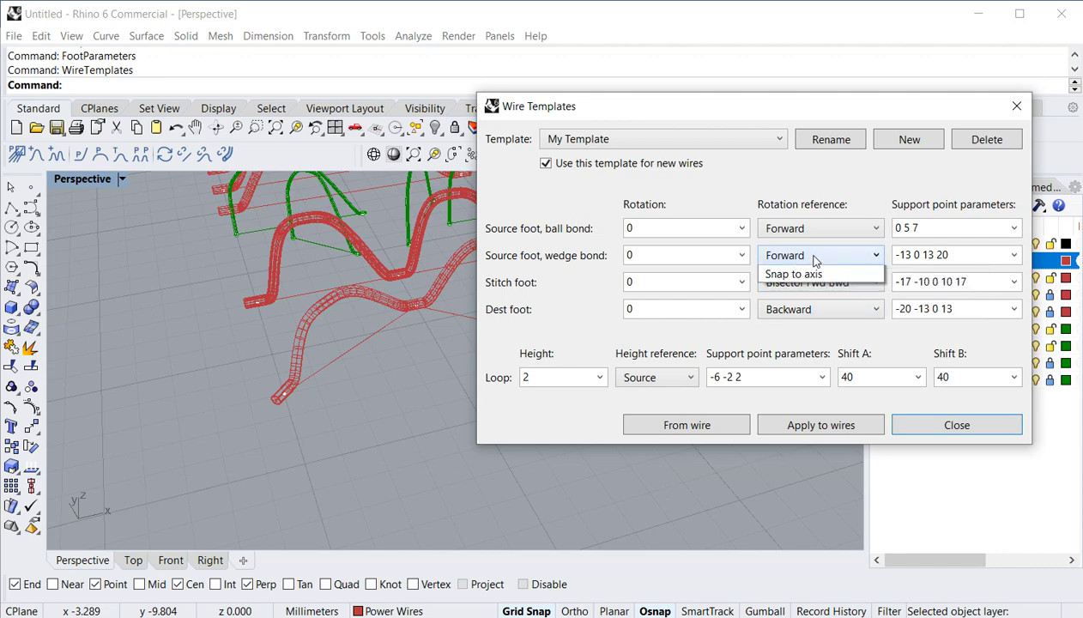
{"action": "left_click", "coordinate": [798, 290]}
{"action": "left_click", "coordinate": [806, 283]}
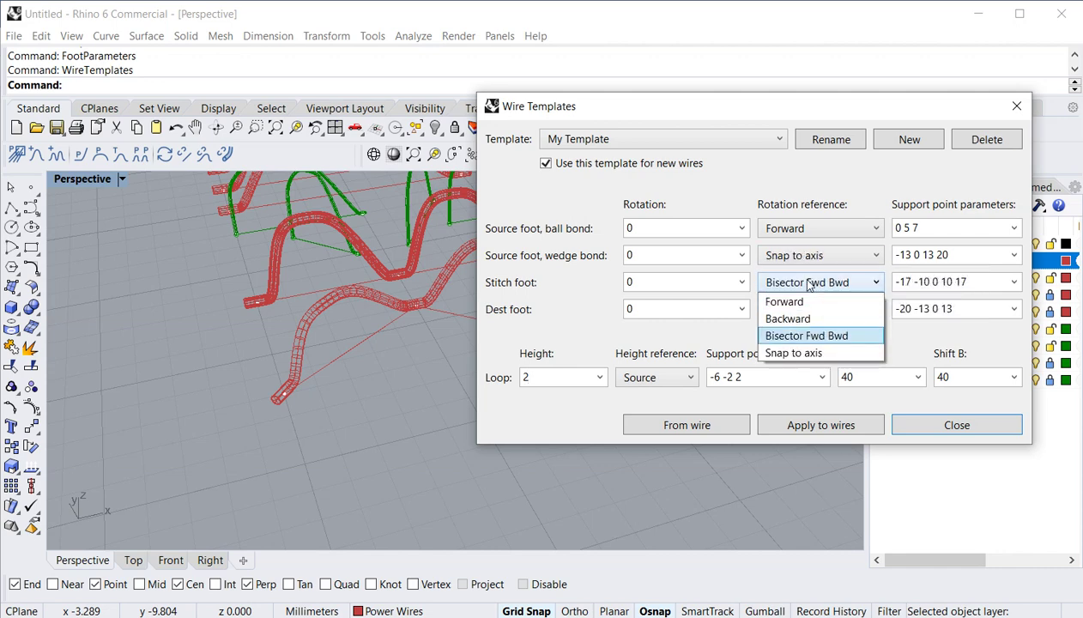
{"action": "left_click", "coordinate": [804, 335]}
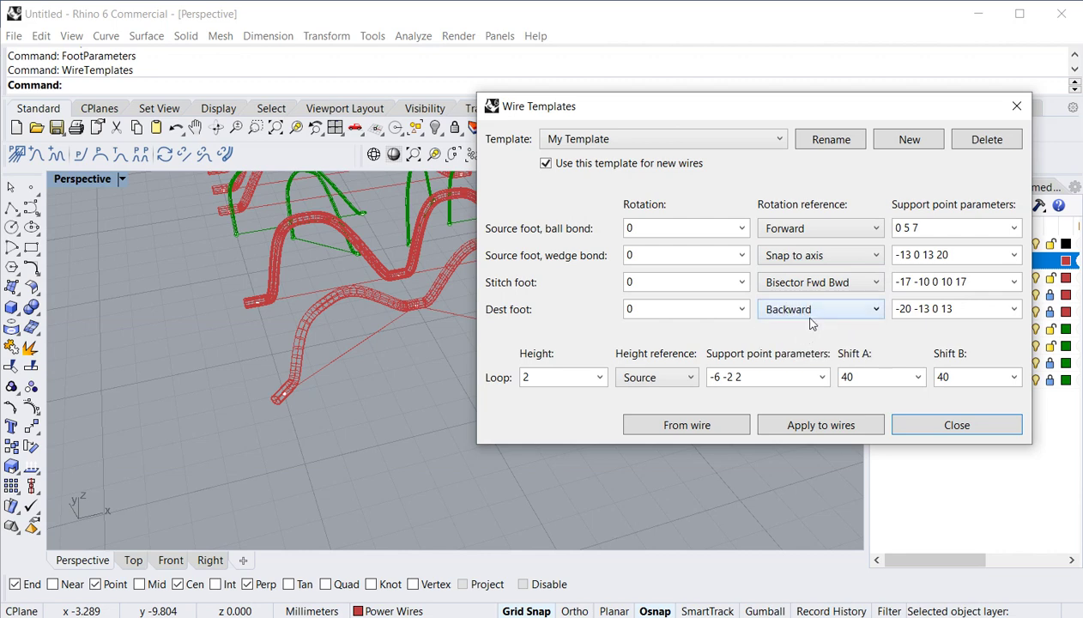
{"action": "left_click", "coordinate": [810, 311]}
{"action": "left_click", "coordinate": [795, 345]}
{"action": "left_click_drag", "start_coordinate": [801, 110], "coordinate": [822, 127]}
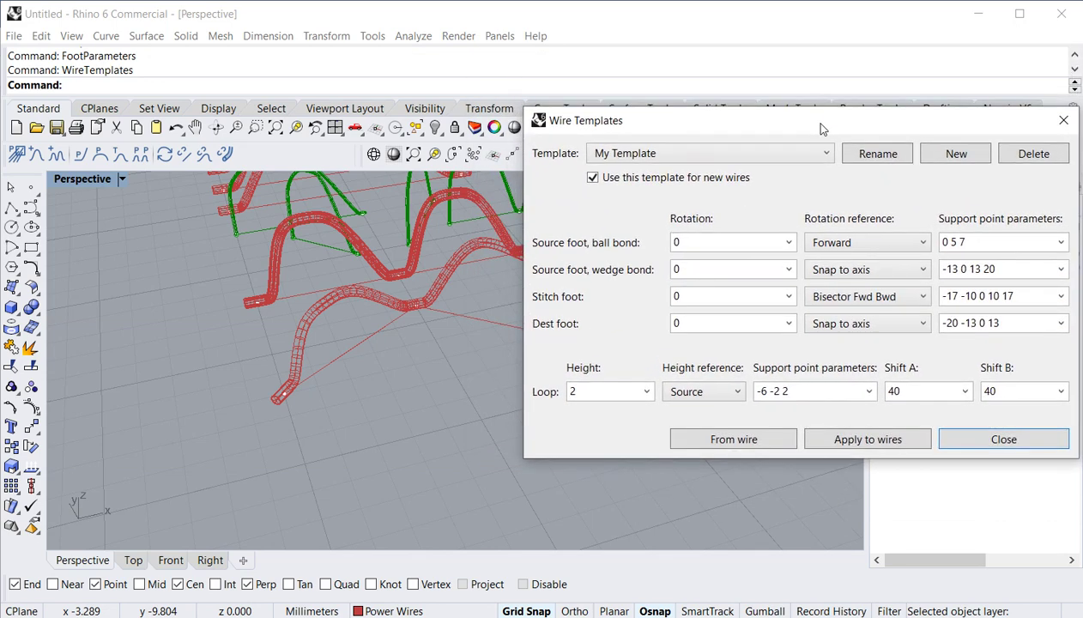
Apply all foot and loop settings of My Template to the straight red stitch wire and the narrow green bond wire
{"action": "left_click", "coordinate": [855, 440]}
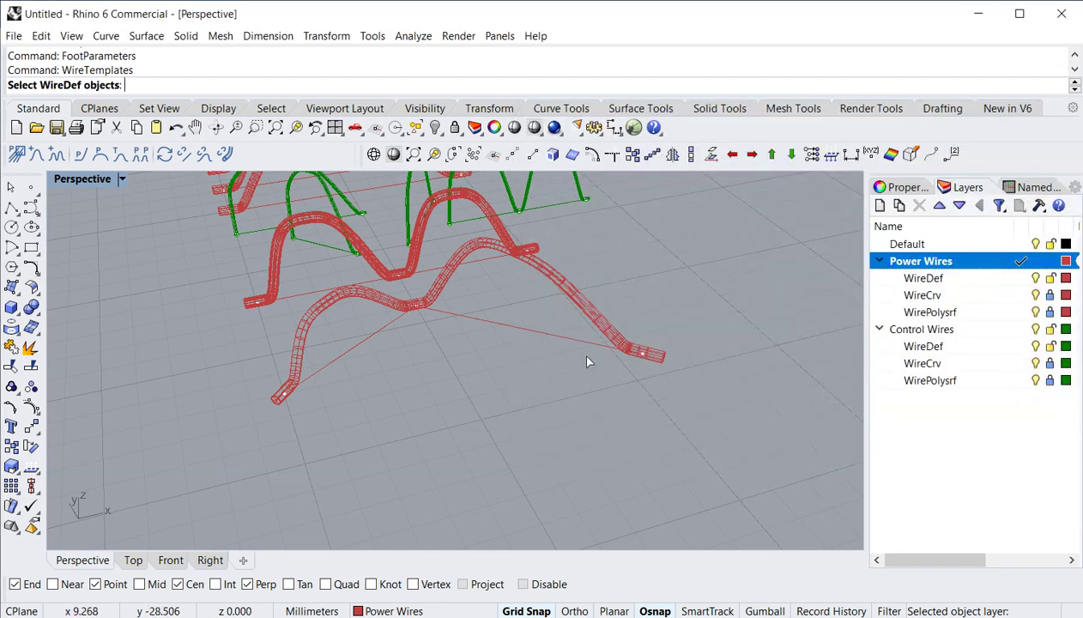
{"action": "left_click", "coordinate": [292, 296]}
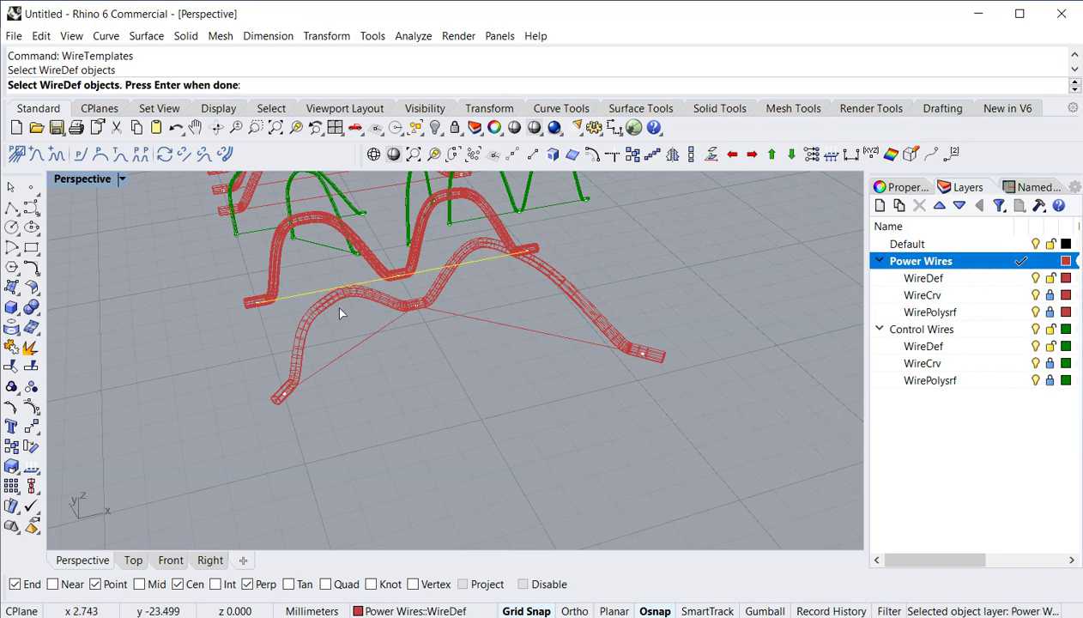
{"action": "right_click_drag", "start_coordinate": [341, 311], "coordinate": [273, 470], "text": "shift"}
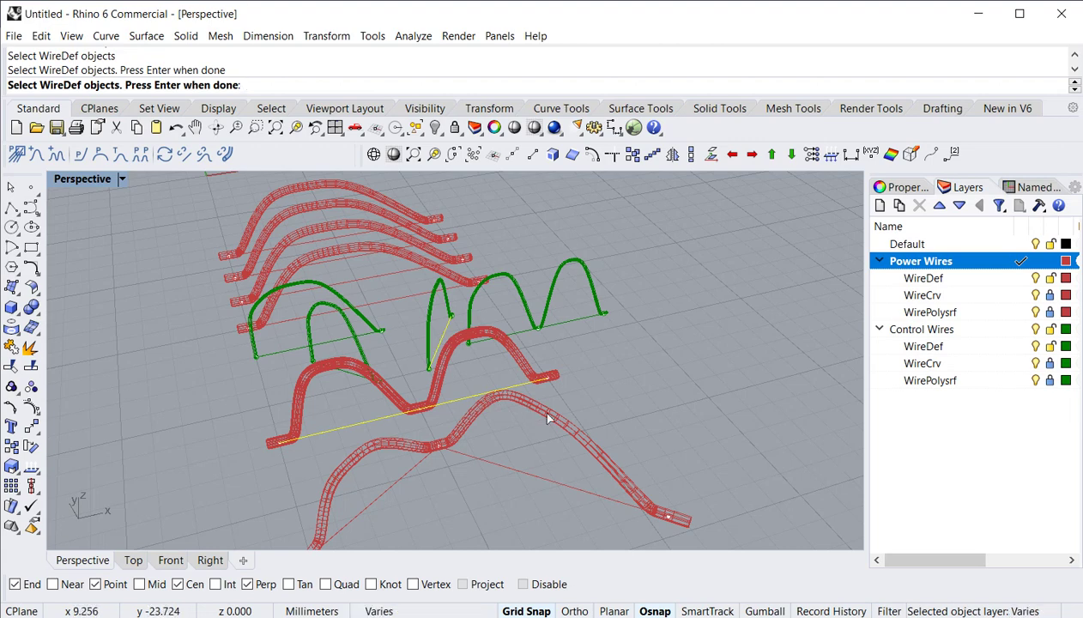
{"action": "right_click_drag", "start_coordinate": [542, 424], "coordinate": [420, 386], "text": "shift"}
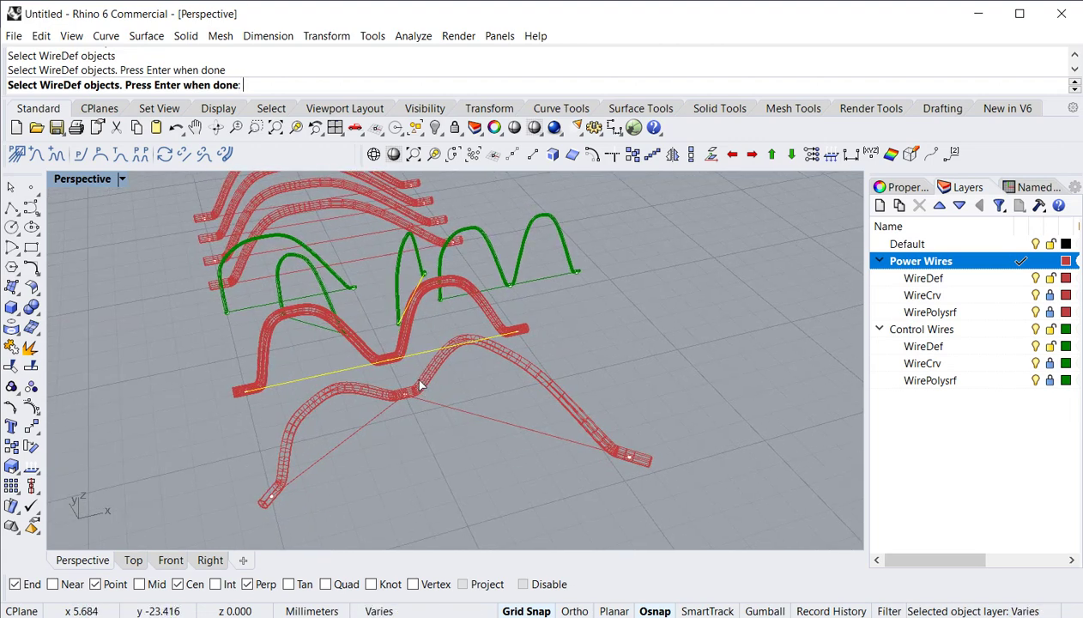
{"action": "key", "text": "Return"}
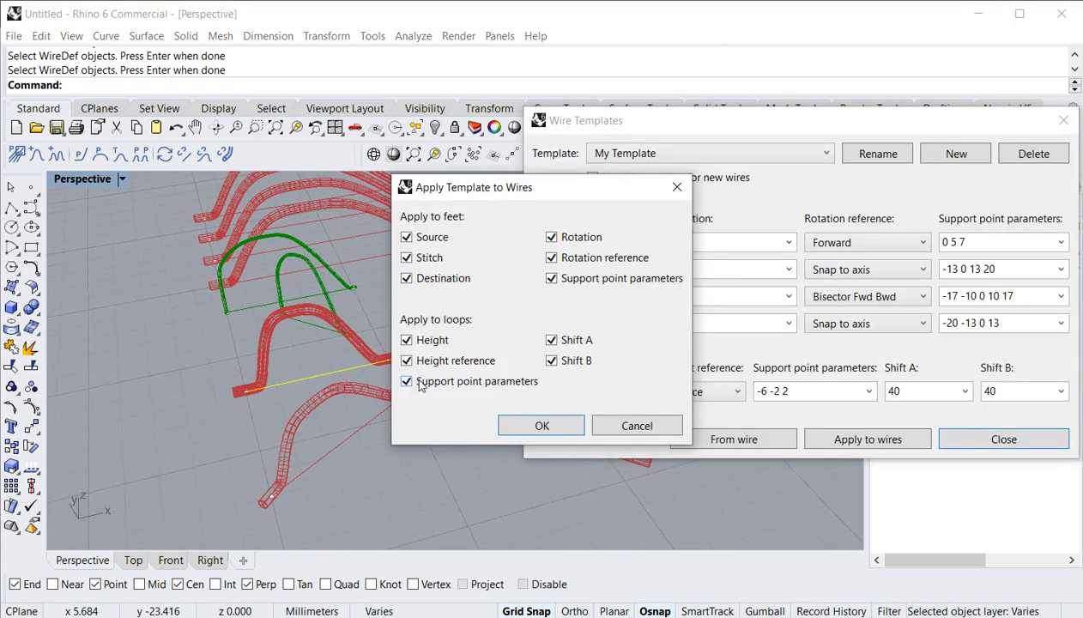
{"action": "left_click", "coordinate": [543, 426]}
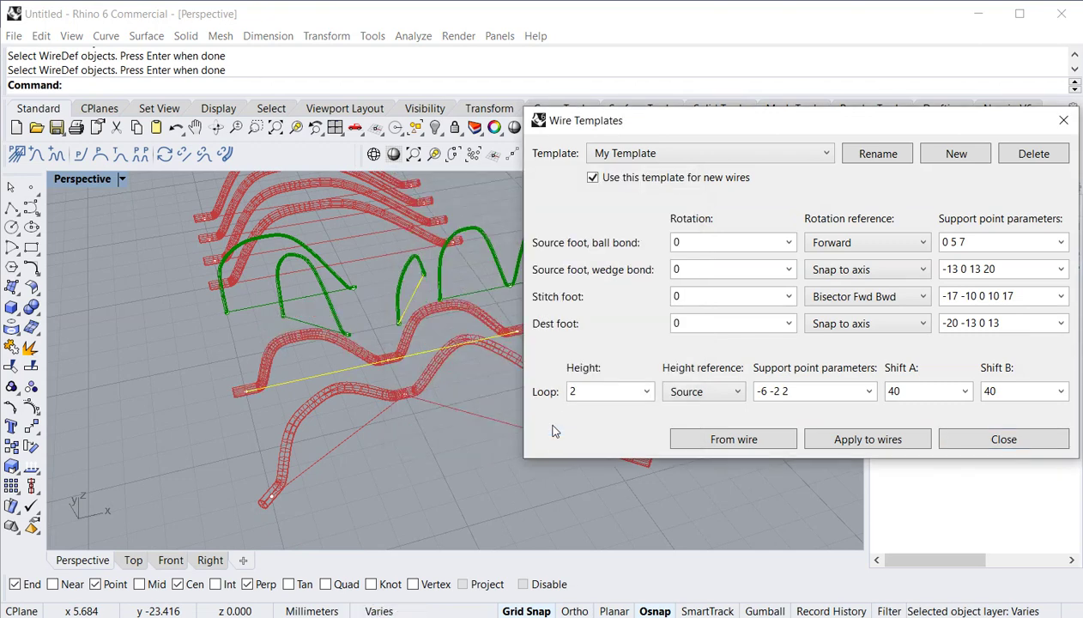
{"action": "left_click", "coordinate": [953, 435]}
Move the straight red stitch wire's destination bond point toward the bent stitch wire, so its second span runs at an angle
{"action": "right_click_drag", "start_coordinate": [580, 418], "coordinate": [523, 383]}
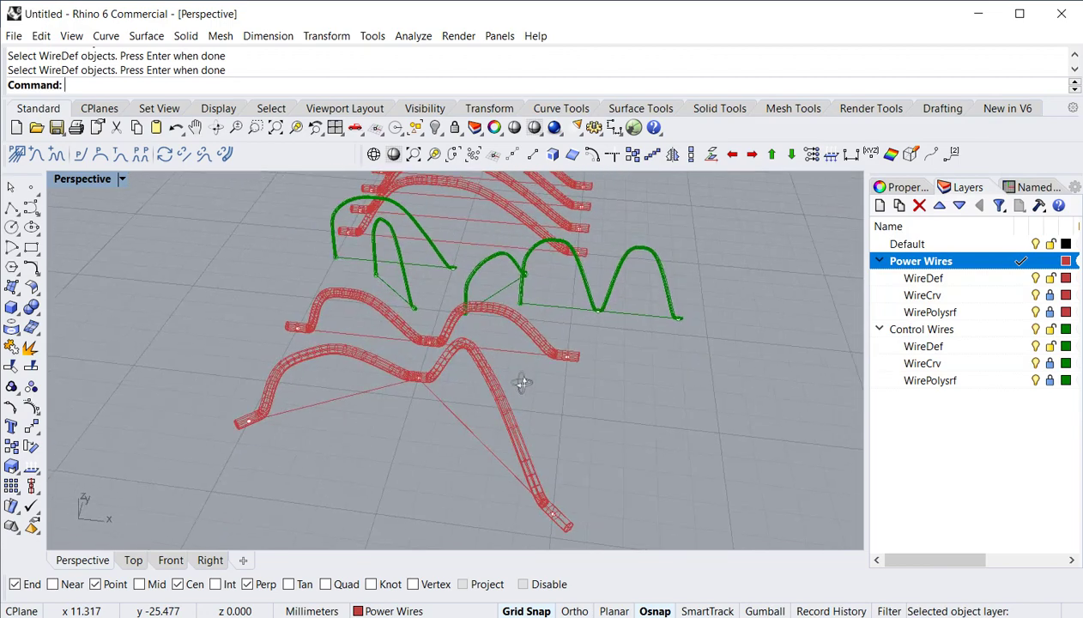
{"action": "scroll", "coordinate": [354, 382], "scroll_direction": "up", "scroll_amount": 5}
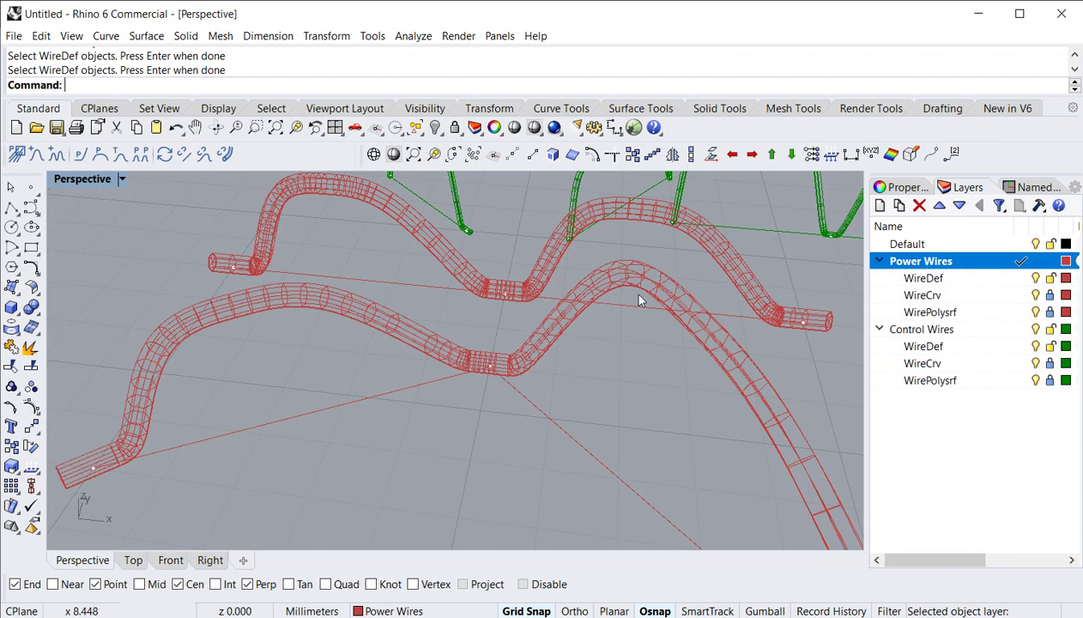
{"action": "scroll", "coordinate": [517, 325], "scroll_direction": "down", "scroll_amount": 3}
{"action": "right_click_drag", "start_coordinate": [511, 313], "coordinate": [479, 379]}
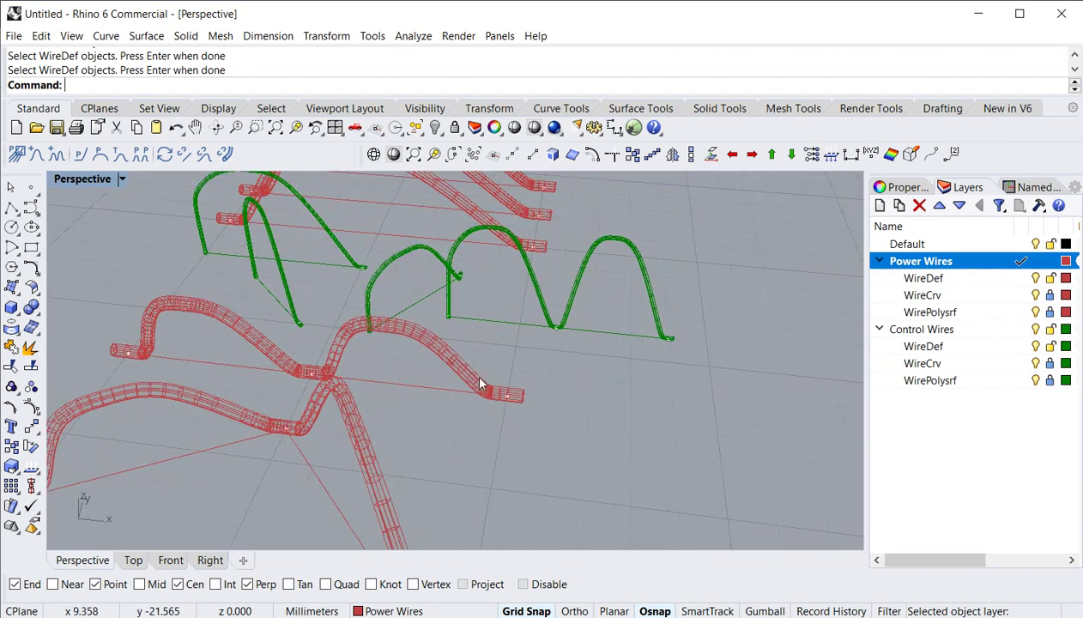
{"action": "left_click", "coordinate": [463, 391]}
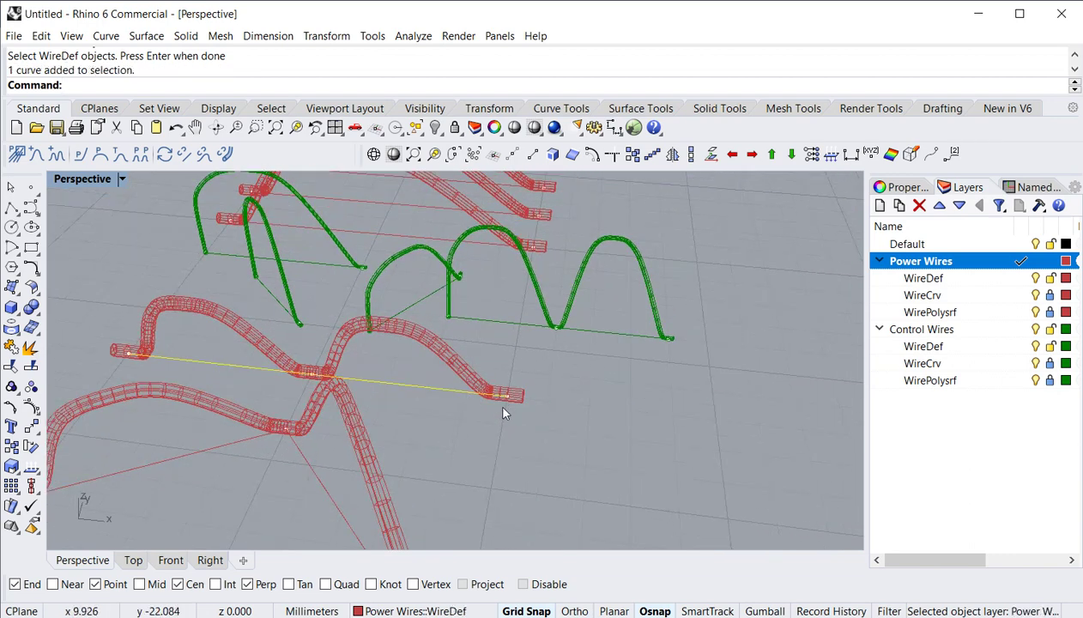
{"action": "key", "text": "Escape"}
{"action": "left_click_drag", "start_coordinate": [509, 400], "coordinate": [491, 459]}
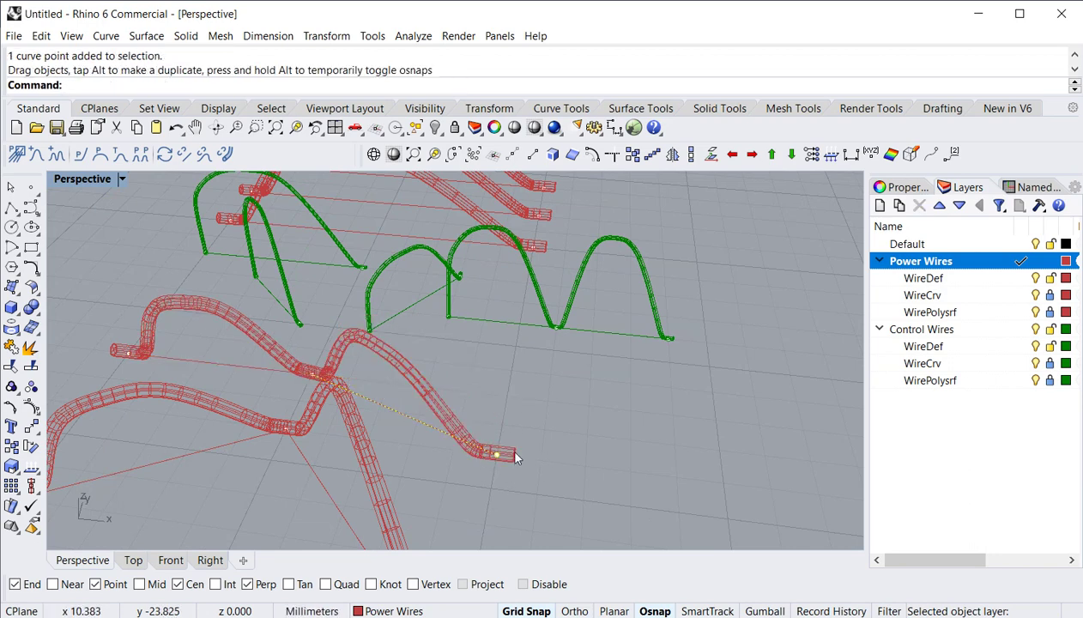
Examine the destination foot orientation of the green bond wire that received the template, and return to an overview of all wires
{"action": "scroll", "coordinate": [405, 277], "scroll_direction": "up", "scroll_amount": 3}
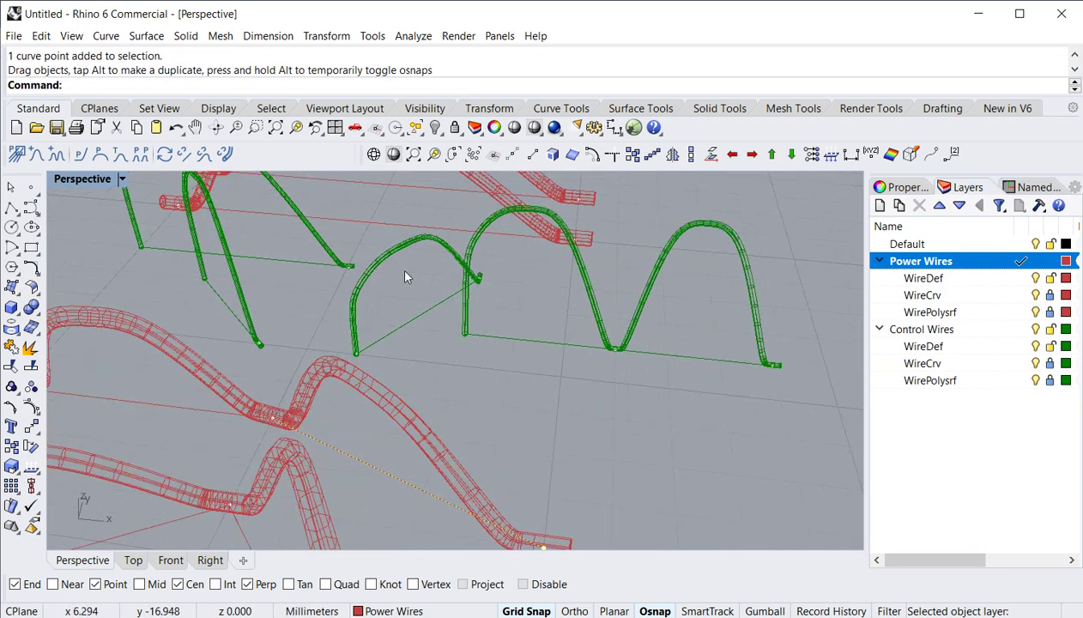
{"action": "right_click_drag", "start_coordinate": [469, 373], "coordinate": [414, 360]}
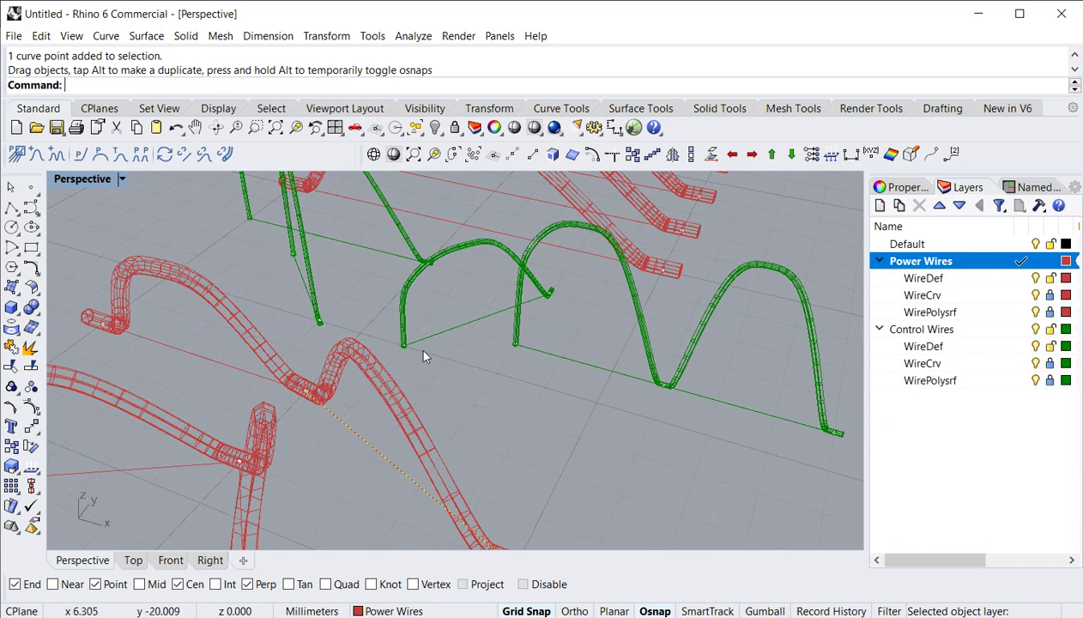
{"action": "scroll", "coordinate": [550, 292], "scroll_direction": "up", "scroll_amount": 5}
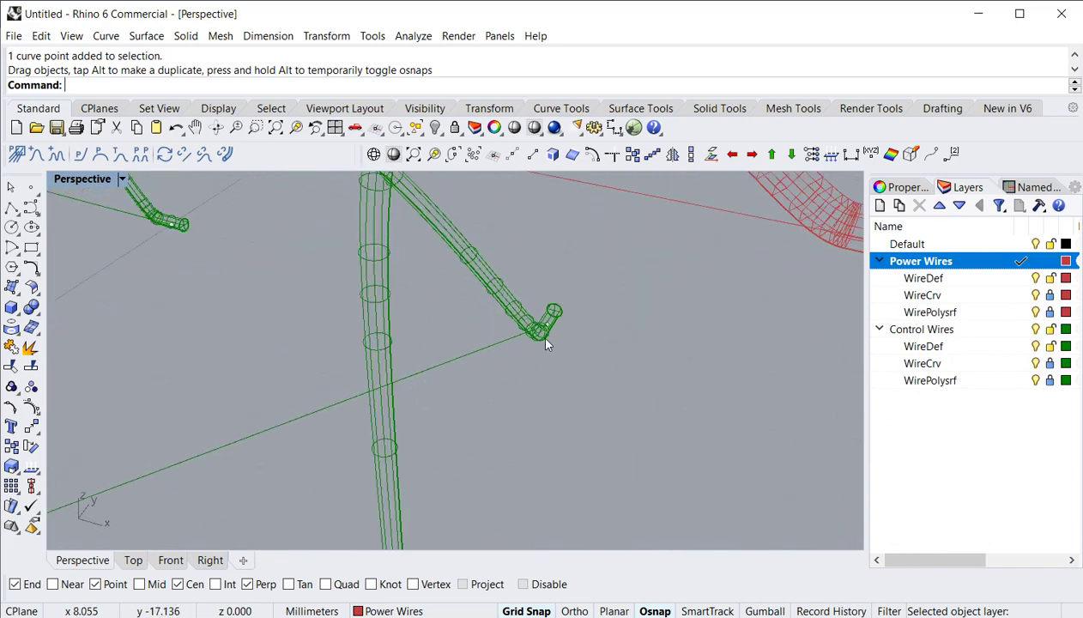
{"action": "scroll", "coordinate": [554, 313], "scroll_direction": "down", "scroll_amount": 5}
{"action": "left_click_drag", "start_coordinate": [520, 420], "coordinate": [440, 429]}
{"action": "right_click_drag", "start_coordinate": [441, 429], "coordinate": [473, 447]}
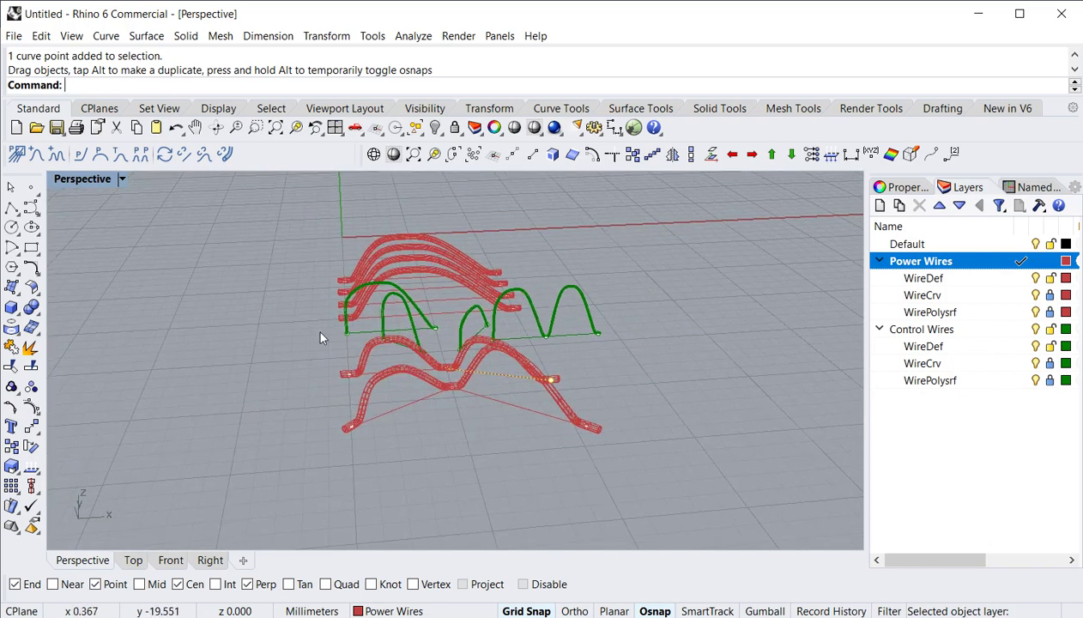
Create two angled bond wires side by side in front of the red stitch wires, the second spanning about 5 mm
{"action": "left_click", "coordinate": [56, 154]}
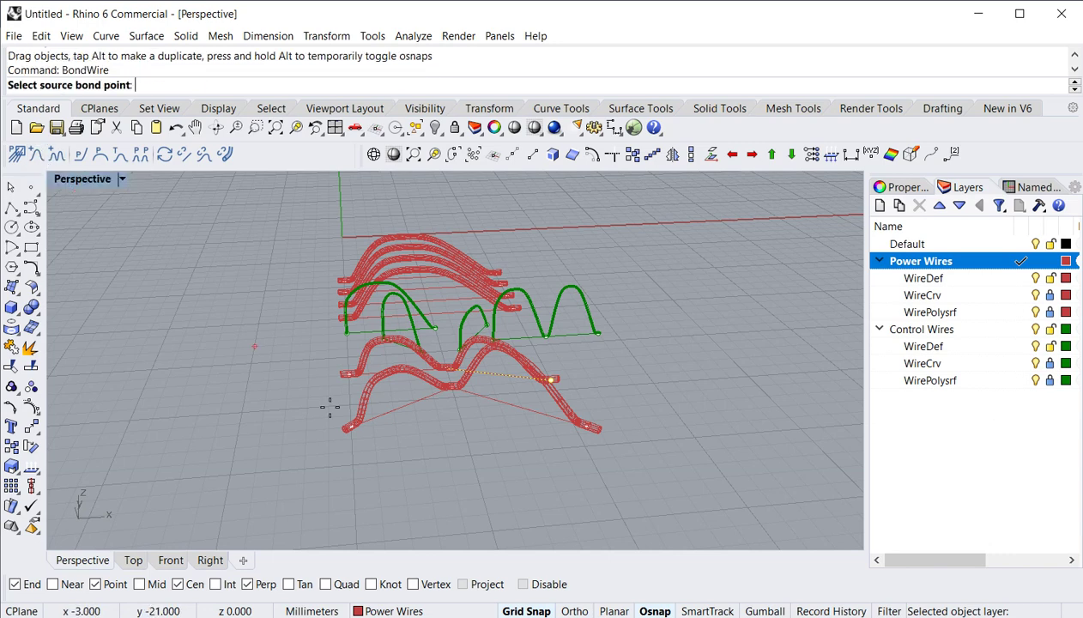
{"action": "left_click", "coordinate": [352, 492]}
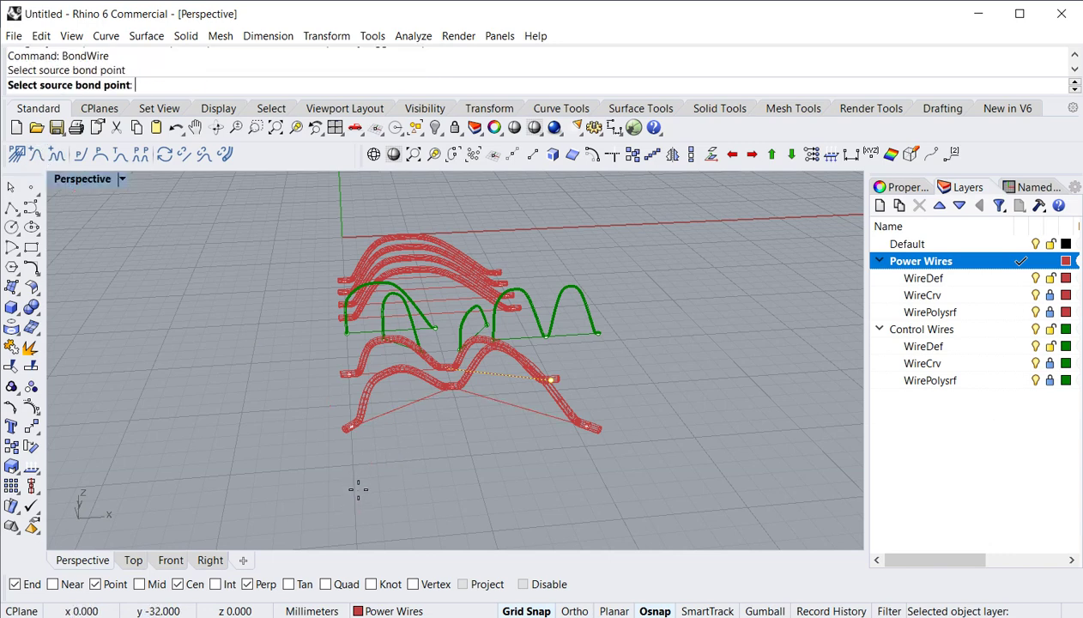
{"action": "left_click", "coordinate": [451, 443]}
{"action": "right_click_drag", "start_coordinate": [483, 495], "coordinate": [409, 447]}
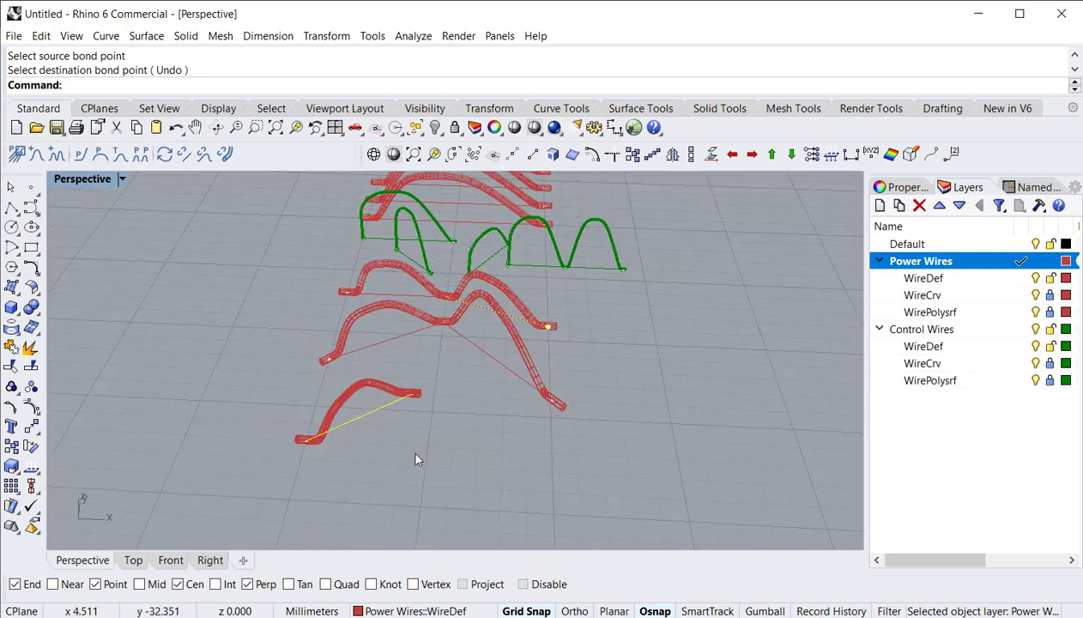
{"action": "right_click", "coordinate": [397, 457]}
{"action": "left_click", "coordinate": [430, 429]}
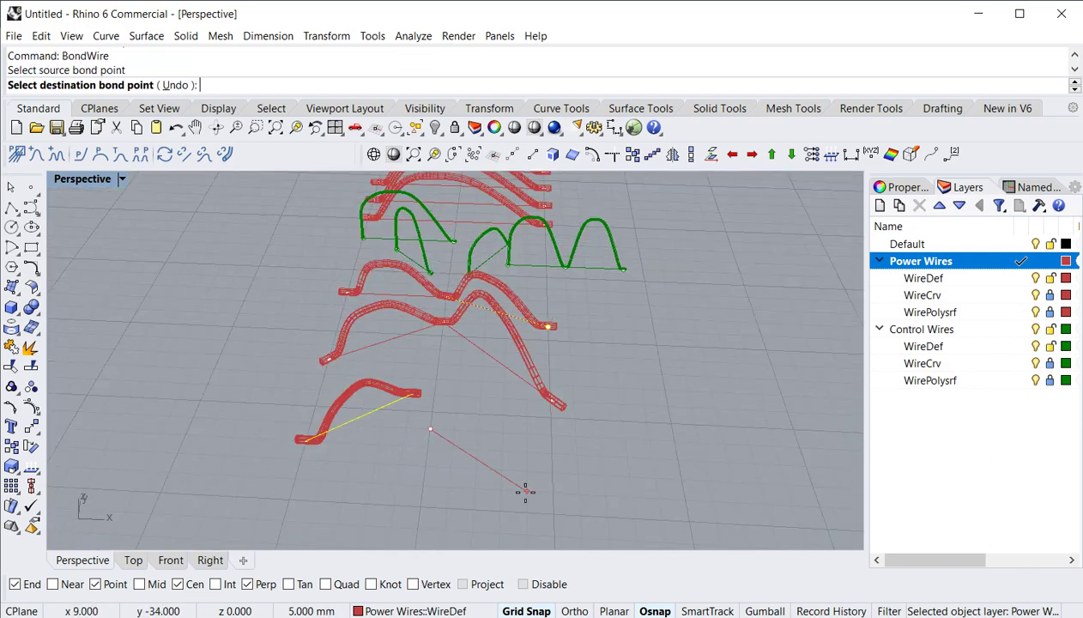
{"action": "left_click", "coordinate": [526, 494]}
{"action": "right_click_drag", "start_coordinate": [391, 477], "coordinate": [430, 427]}
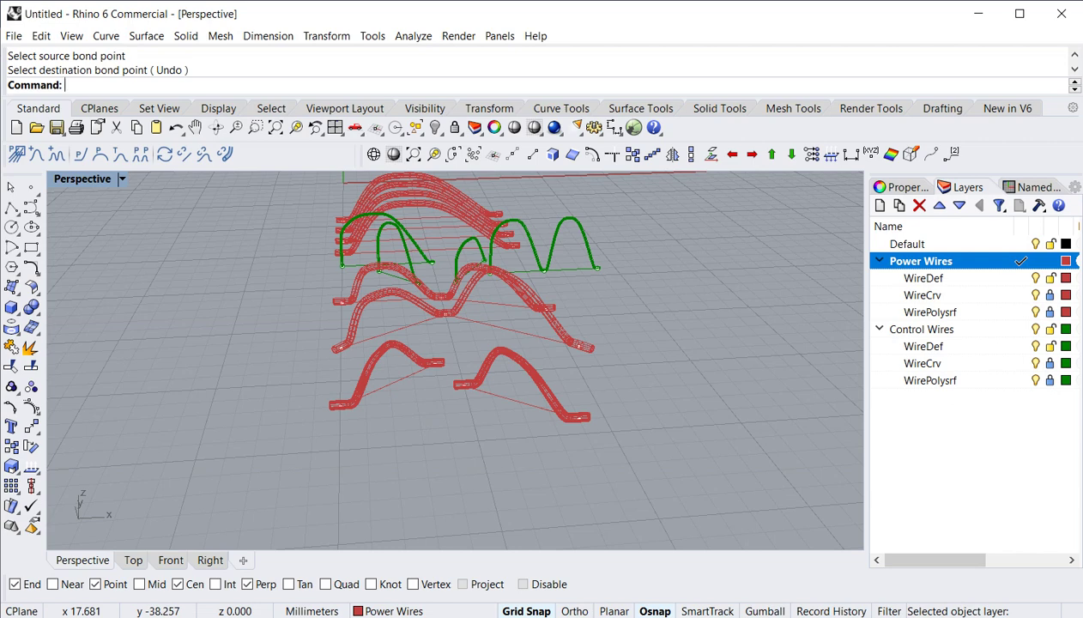
{"action": "right_click_drag", "start_coordinate": [471, 374], "coordinate": [388, 459], "text": "shift"}
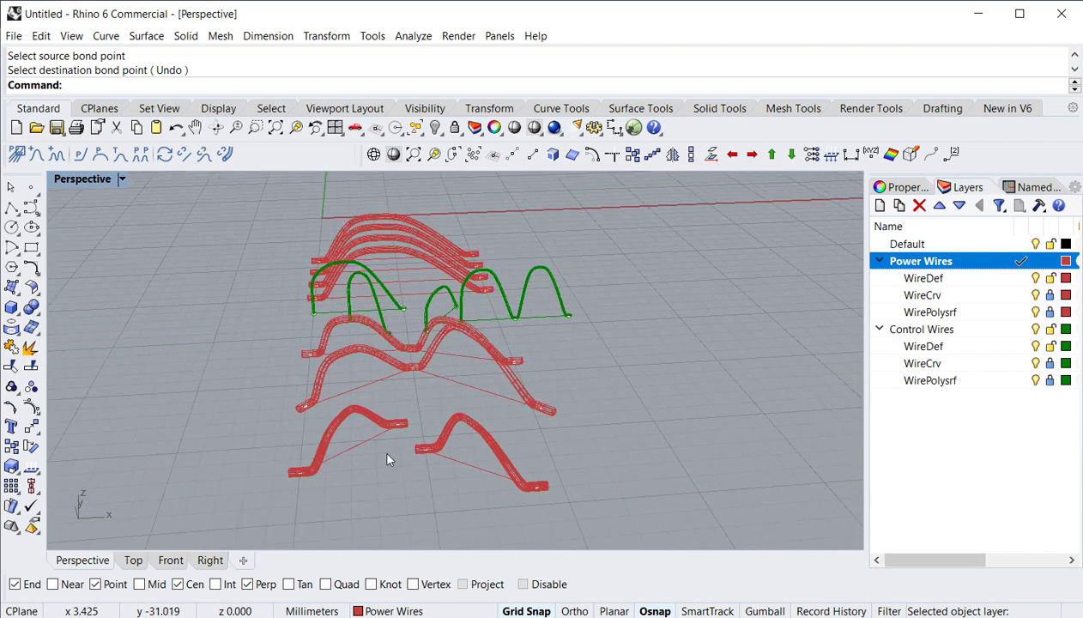
Copy all foot and loop parameters from the first new bond wire to the two frontmost of the four parallel red wires
{"action": "left_click", "coordinate": [359, 448]}
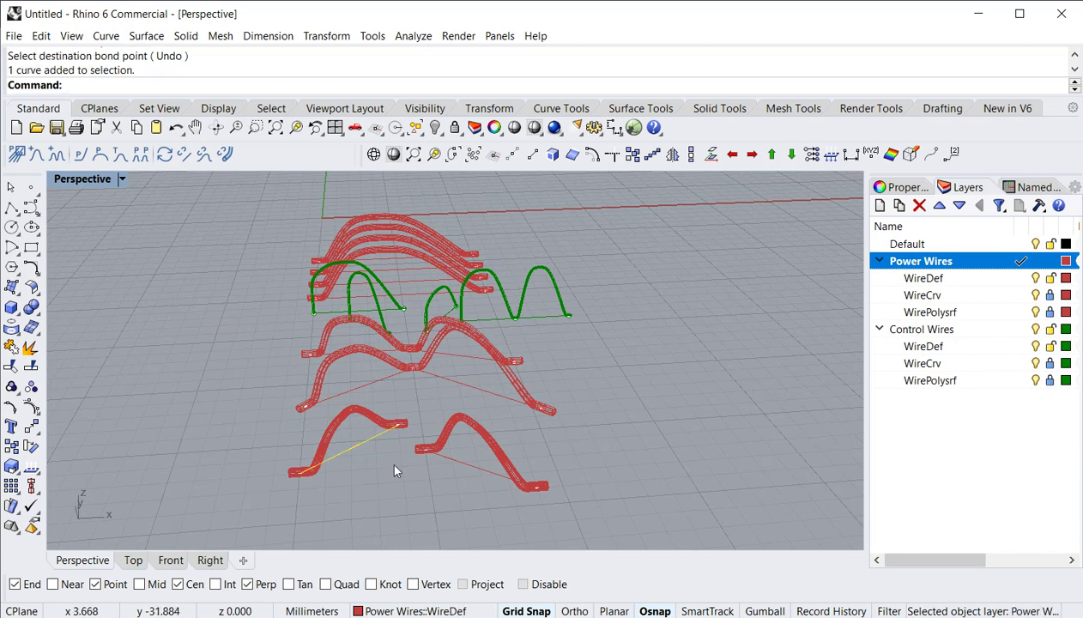
{"action": "left_click", "coordinate": [141, 156]}
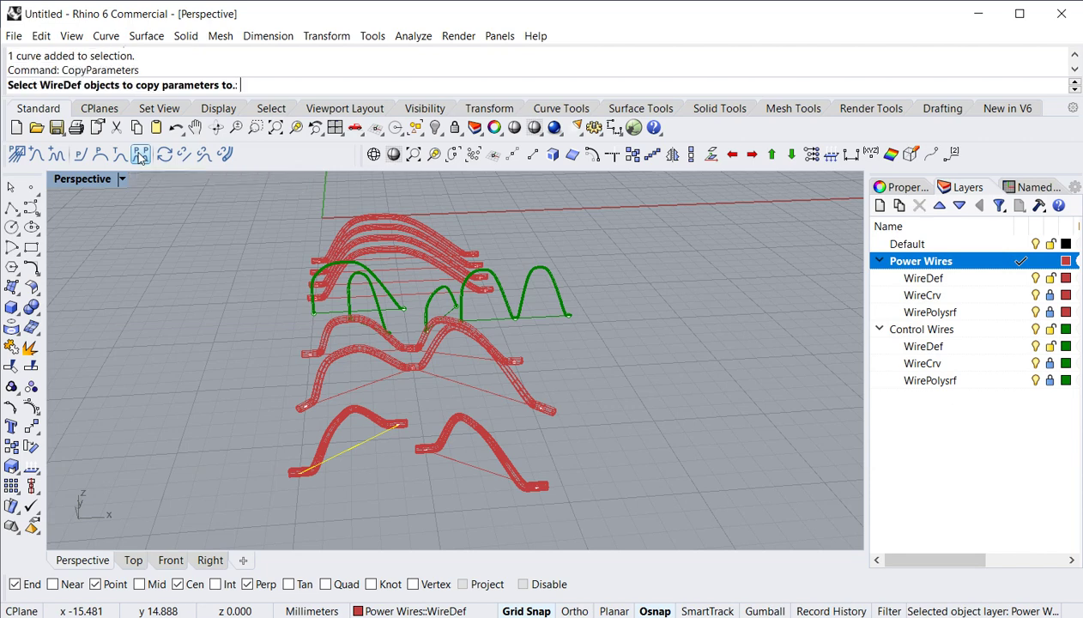
{"action": "left_click", "coordinate": [410, 297]}
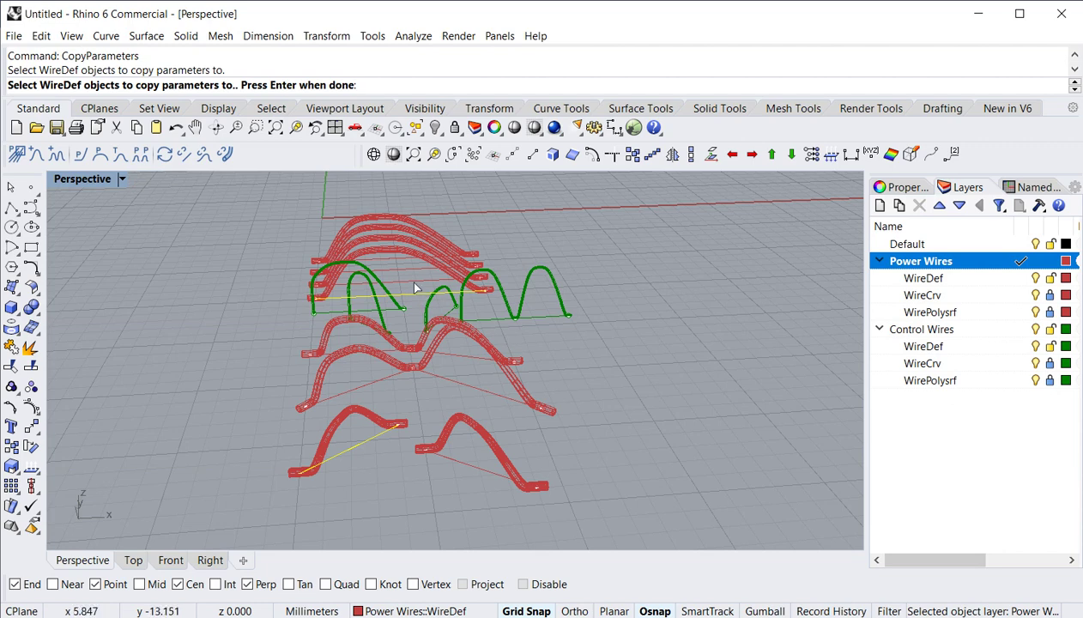
{"action": "left_click", "coordinate": [415, 285]}
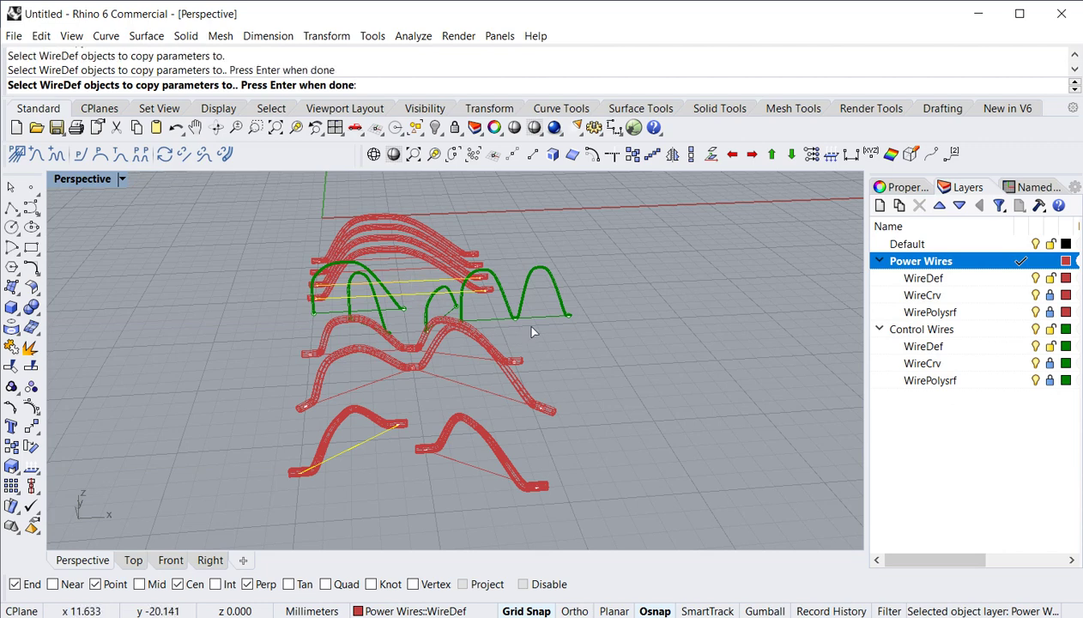
{"action": "key", "text": "Return"}
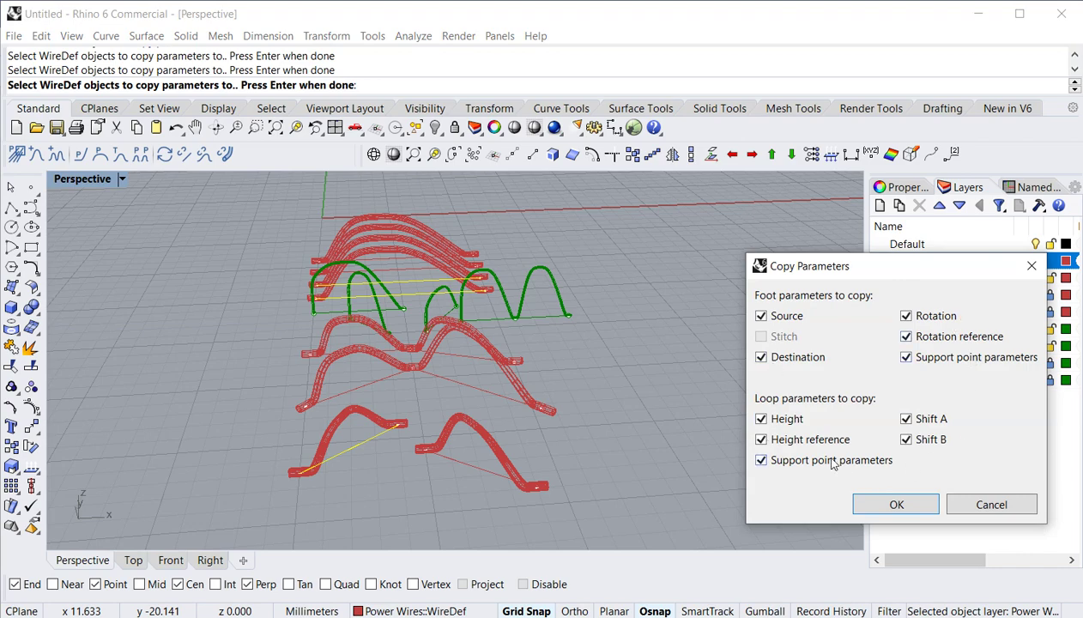
{"action": "left_click", "coordinate": [875, 504]}
Move the destination bond point of the frontmost parallel red wire so the wire runs at an angle, and check its foot orientation
{"action": "right_click_drag", "start_coordinate": [765, 467], "coordinate": [605, 370]}
{"action": "left_click", "coordinate": [632, 372]}
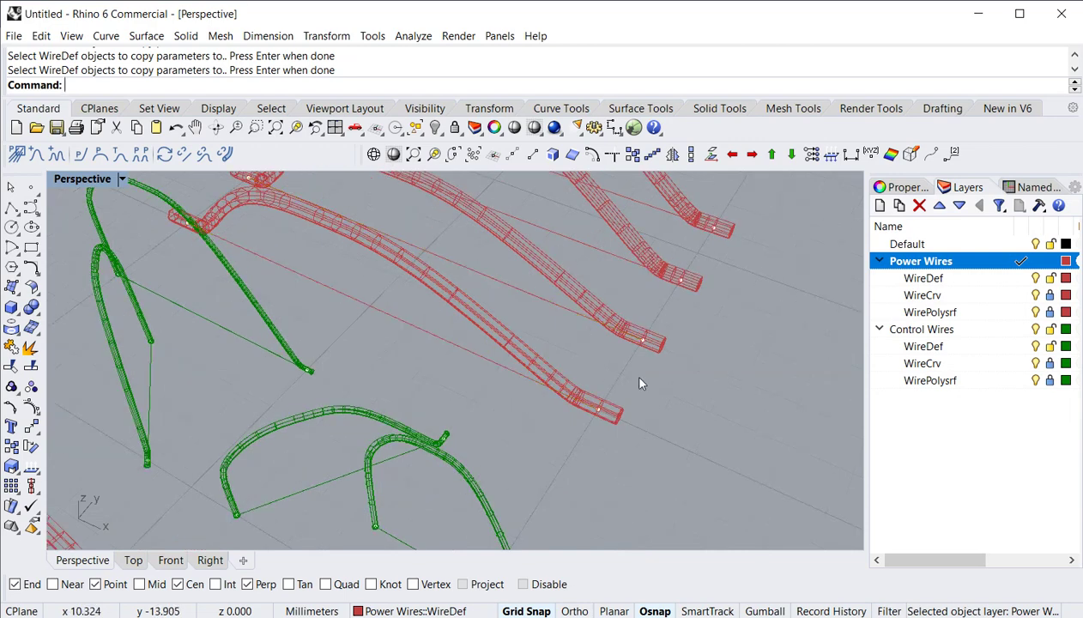
{"action": "left_click", "coordinate": [598, 409]}
{"action": "left_click_drag", "start_coordinate": [598, 409], "coordinate": [546, 489]}
{"action": "scroll", "coordinate": [576, 451], "scroll_direction": "down", "scroll_amount": 5}
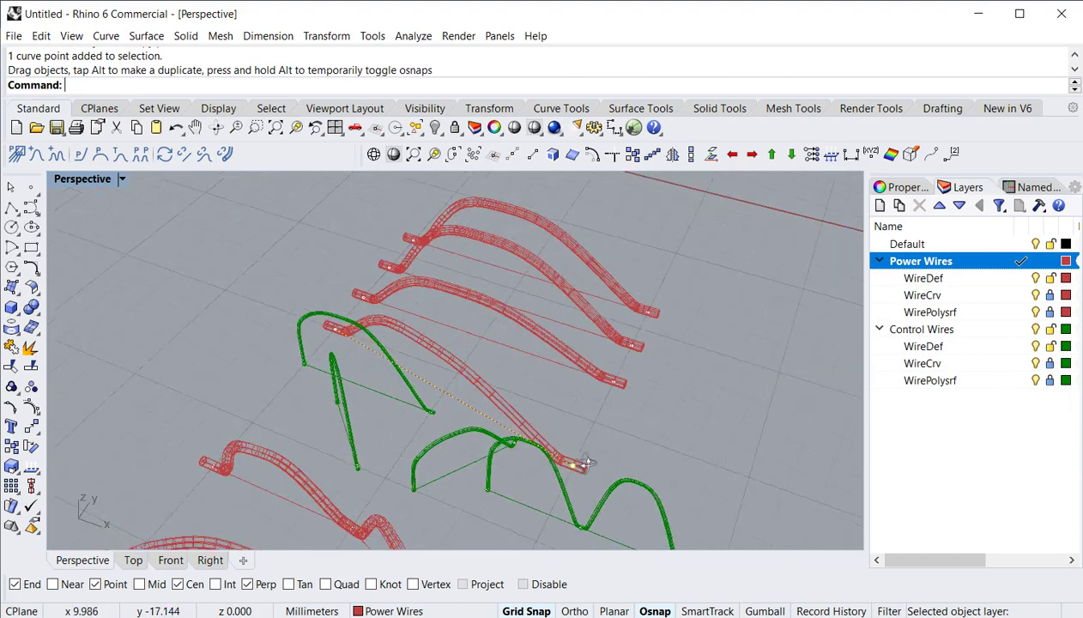
{"action": "right_click_drag", "start_coordinate": [584, 463], "coordinate": [515, 482]}
{"action": "scroll", "coordinate": [515, 482], "scroll_direction": "up", "scroll_amount": 5}
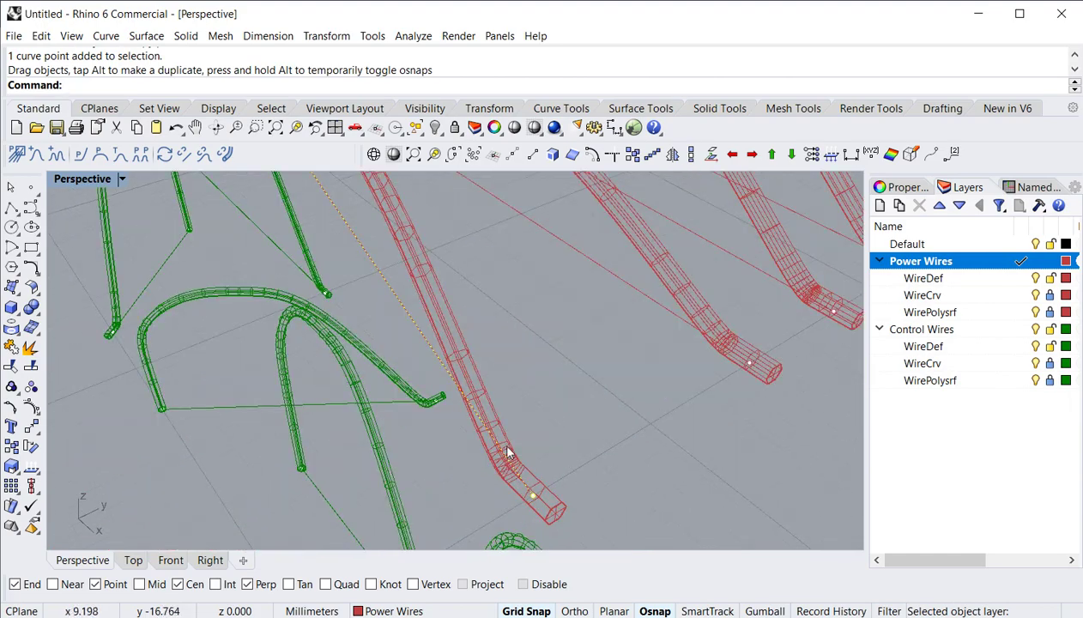
{"action": "scroll", "coordinate": [507, 453], "scroll_direction": "down", "scroll_amount": 5}
{"action": "right_click_drag", "start_coordinate": [435, 470], "coordinate": [479, 437]}
{"action": "scroll", "coordinate": [506, 309], "scroll_direction": "down", "scroll_amount": 3}
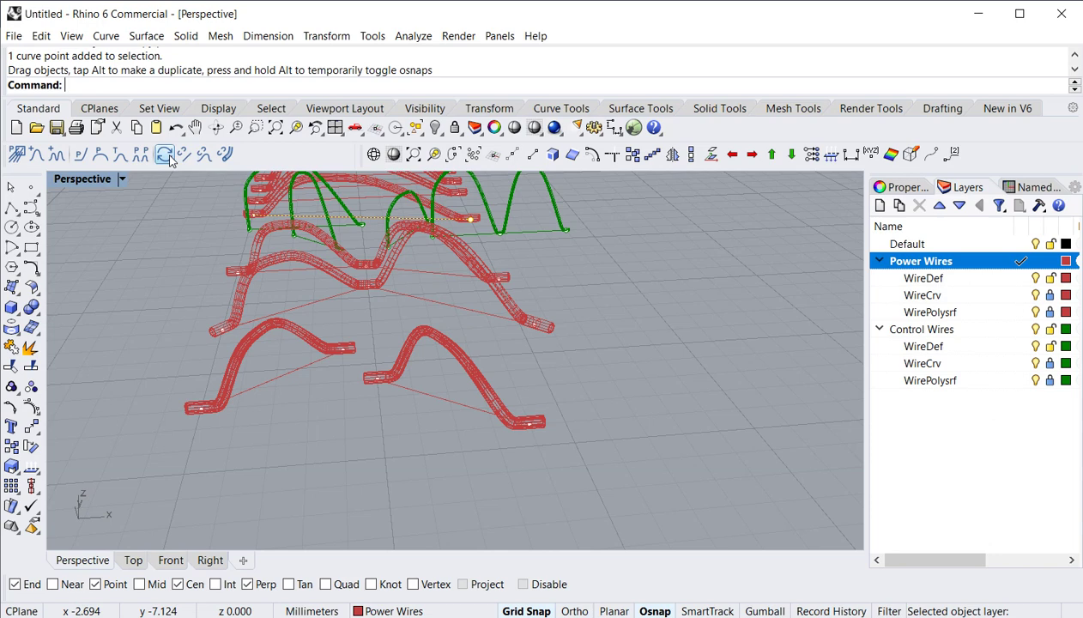
Unlock the WireCrv and WirePolysrf sublayers of Power Wires
{"action": "right_click_drag", "start_coordinate": [348, 357], "coordinate": [322, 463], "text": "shift"}
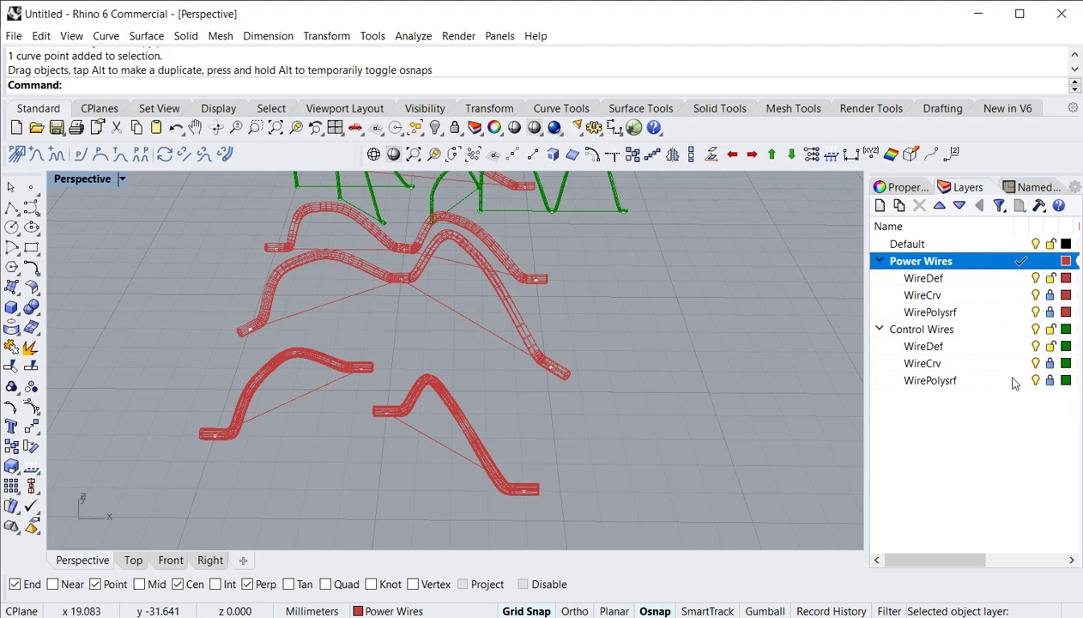
{"action": "left_click", "coordinate": [1051, 297]}
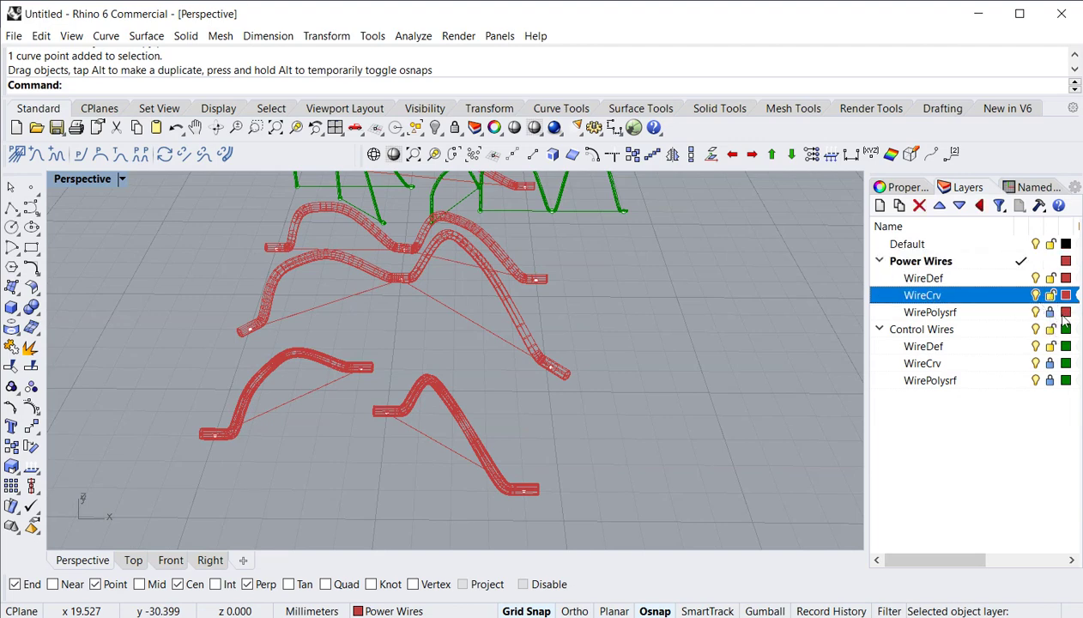
{"action": "left_click", "coordinate": [1051, 313]}
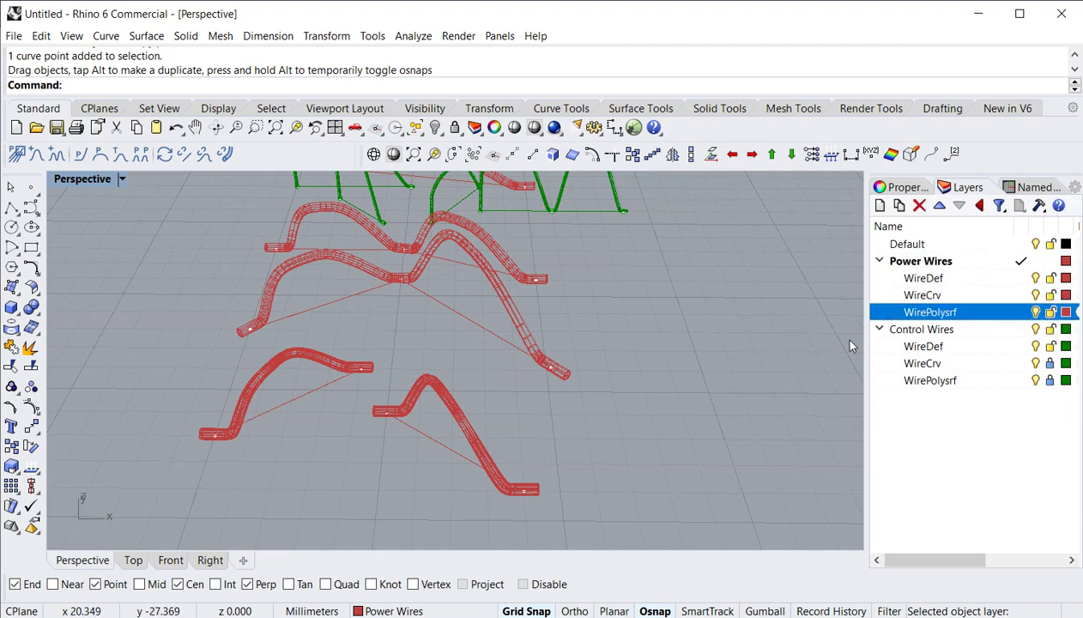
Try selecting the second new bond wire with its curves and polysurface using an enclosing window and a crossing window, and clear the selection
{"action": "scroll", "coordinate": [746, 365], "scroll_direction": "down", "scroll_amount": 2}
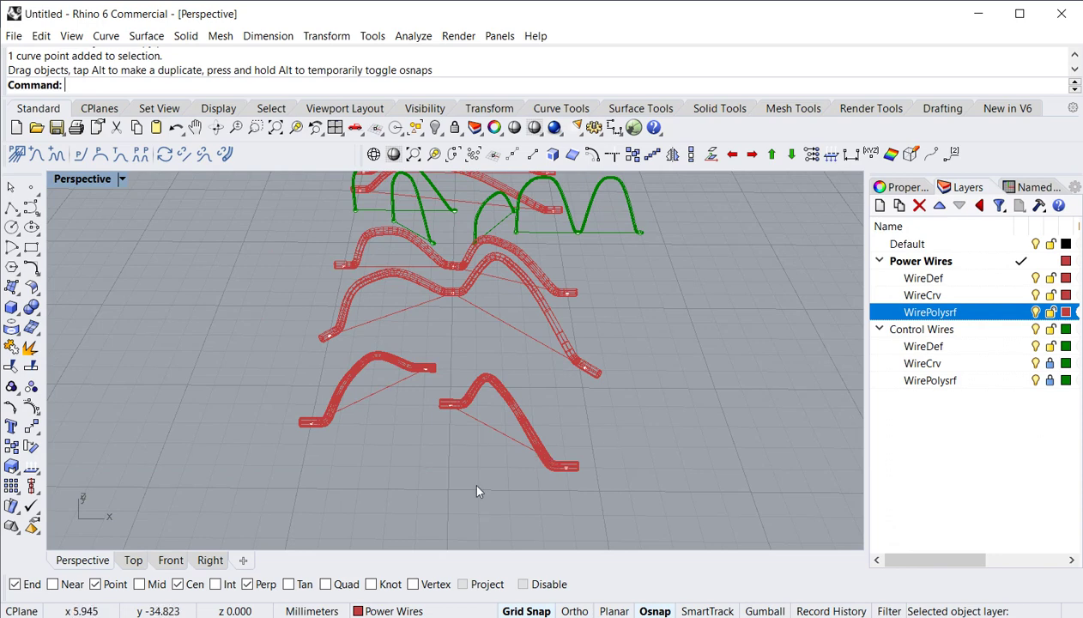
{"action": "right_click_drag", "start_coordinate": [469, 478], "coordinate": [397, 439], "text": "shift"}
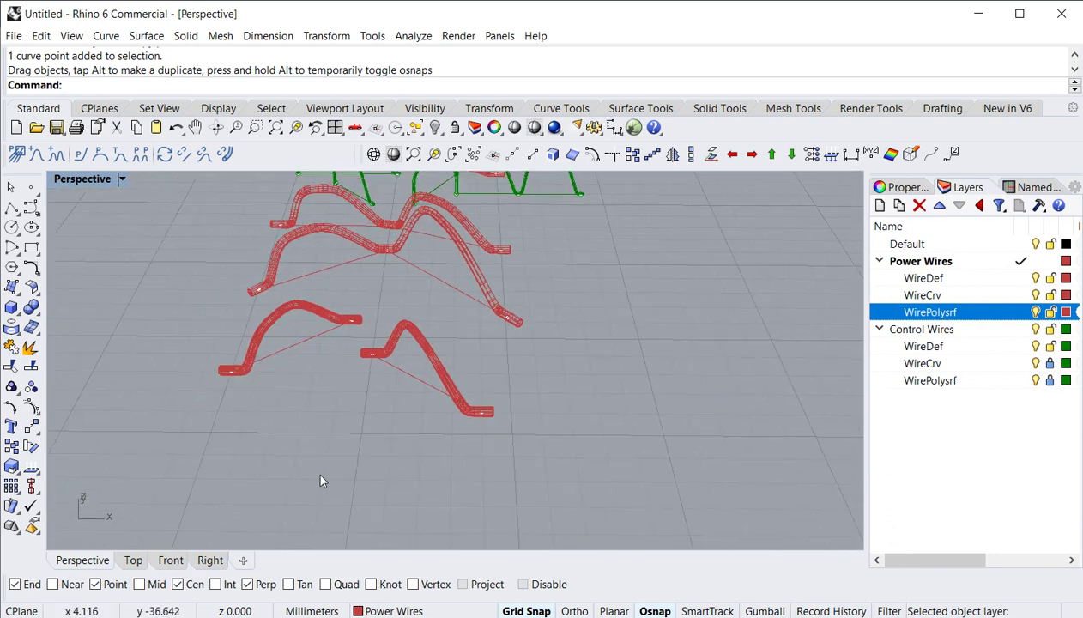
{"action": "left_click_drag", "start_coordinate": [334, 462], "coordinate": [539, 320]}
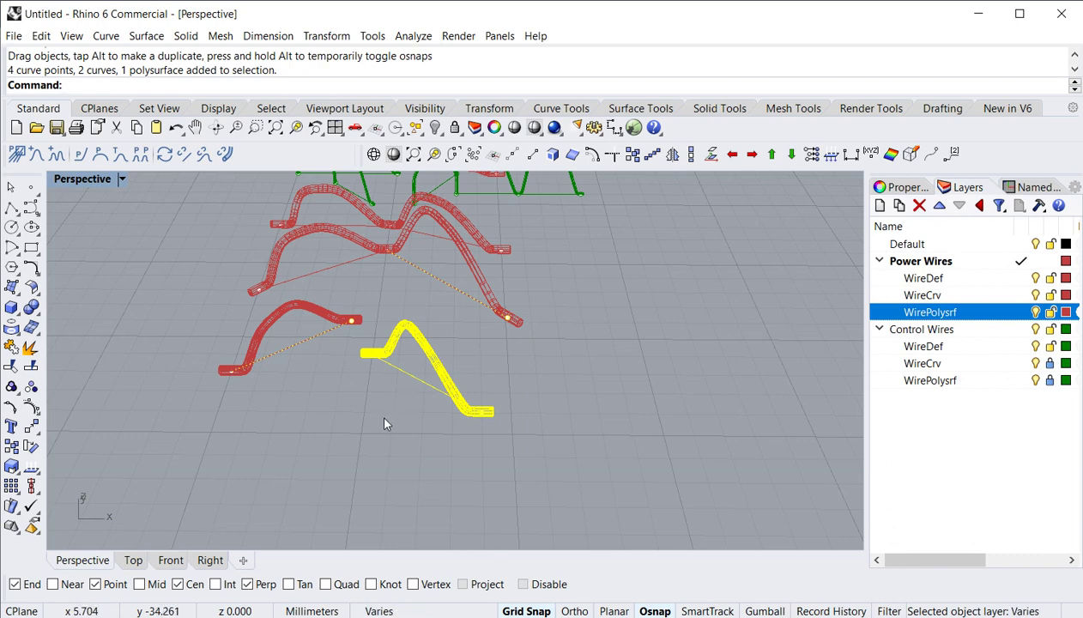
{"action": "scroll", "coordinate": [404, 429], "scroll_direction": "up", "scroll_amount": 2}
{"action": "left_click_drag", "start_coordinate": [568, 467], "coordinate": [448, 326]}
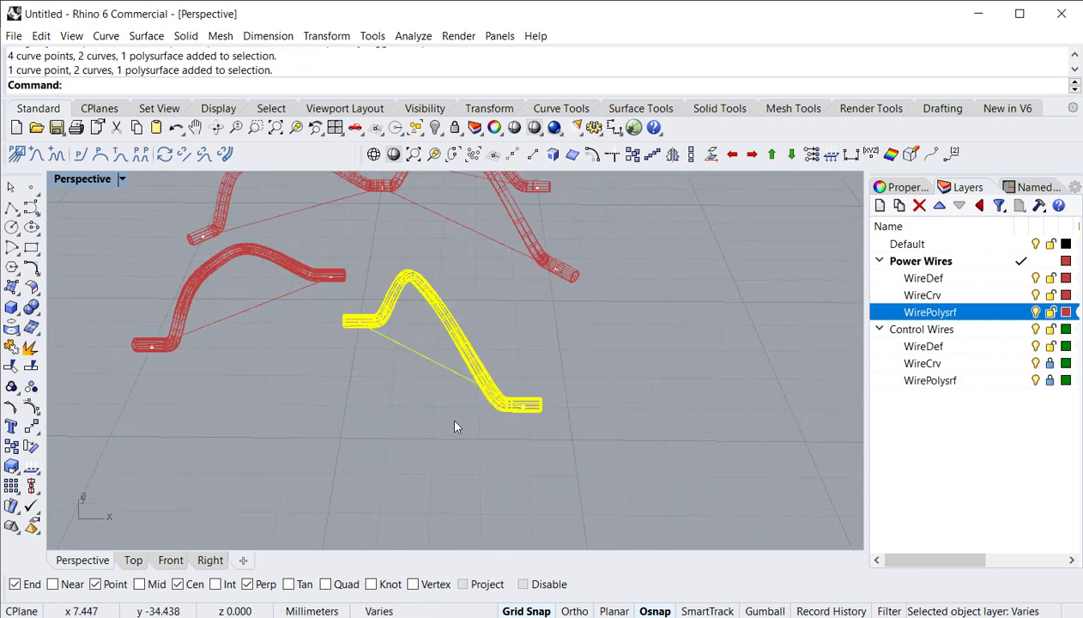
{"action": "left_click", "coordinate": [327, 419]}
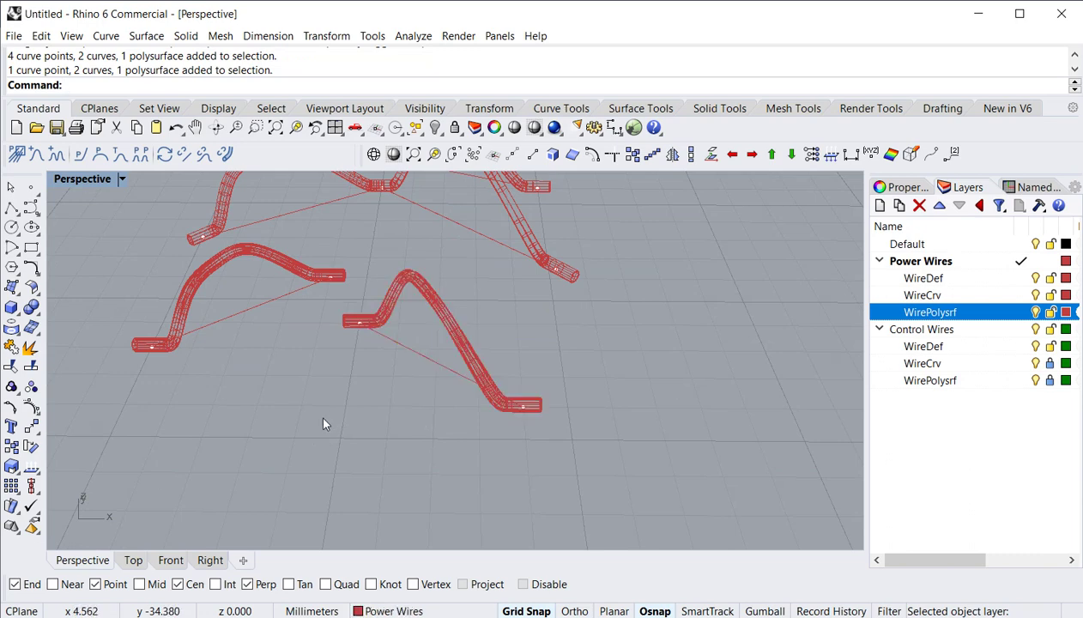
Compare partial and full enclosing windows with crossing windows as ways of selecting the parts of the second new bond wire
{"action": "left_click_drag", "start_coordinate": [323, 419], "coordinate": [449, 337]}
{"action": "left_click_drag", "start_coordinate": [333, 448], "coordinate": [611, 262]}
{"action": "left_click", "coordinate": [373, 440]}
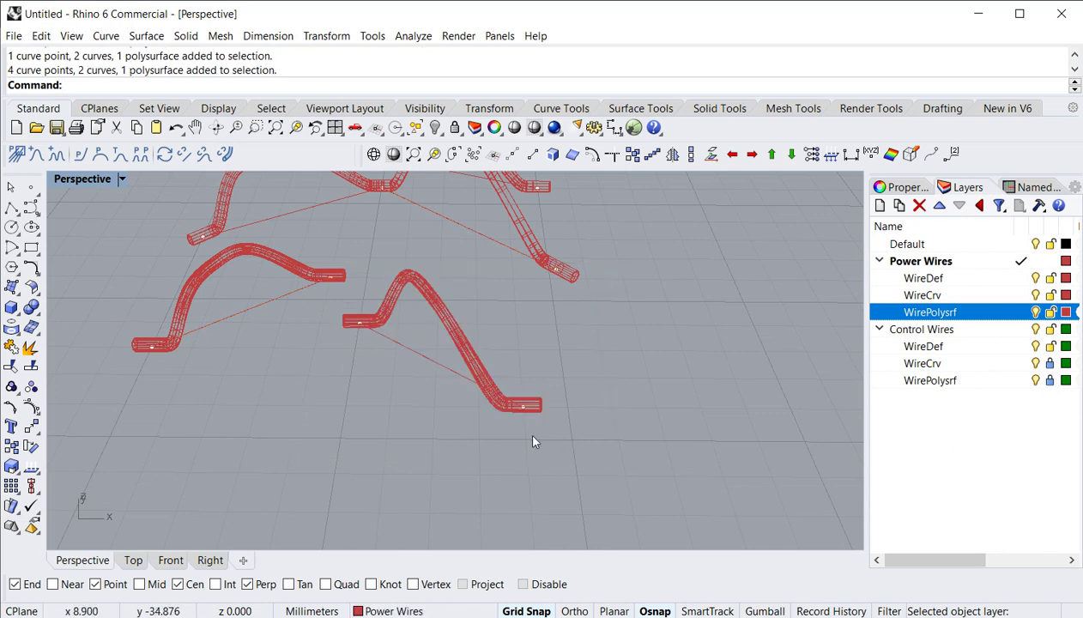
{"action": "left_click_drag", "start_coordinate": [592, 453], "coordinate": [453, 320]}
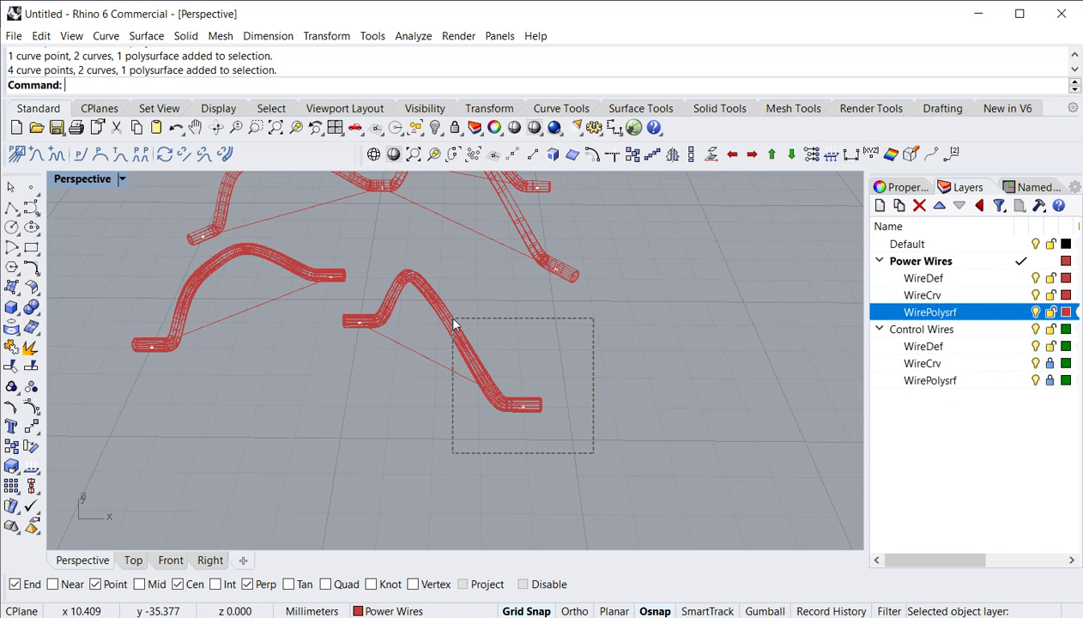
{"action": "left_click_drag", "start_coordinate": [455, 323], "coordinate": [453, 321]}
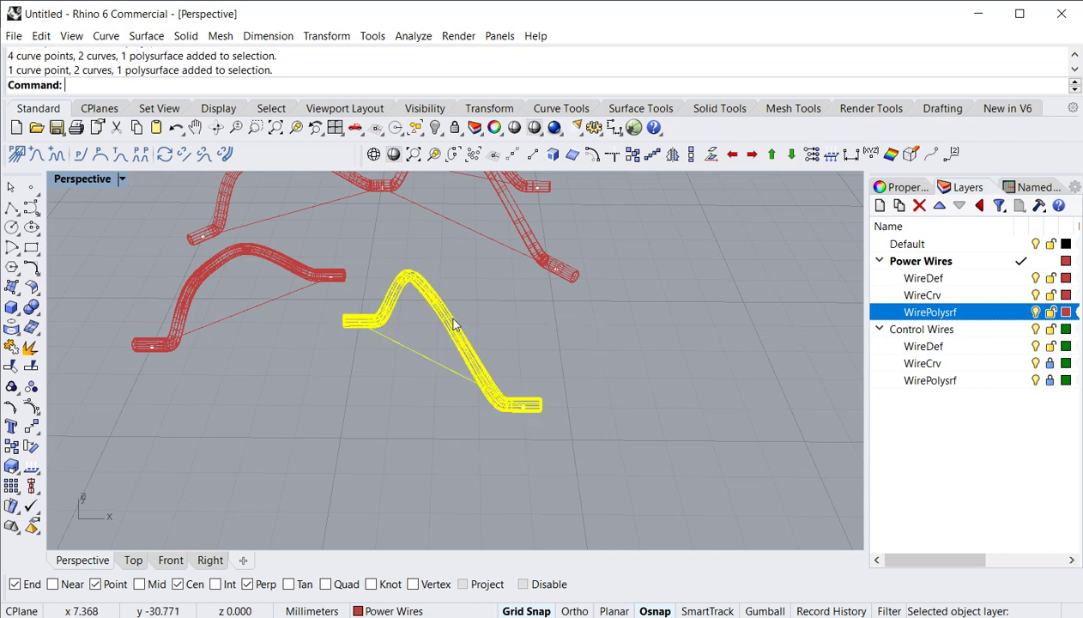
{"action": "left_click_drag", "start_coordinate": [593, 453], "coordinate": [444, 347]}
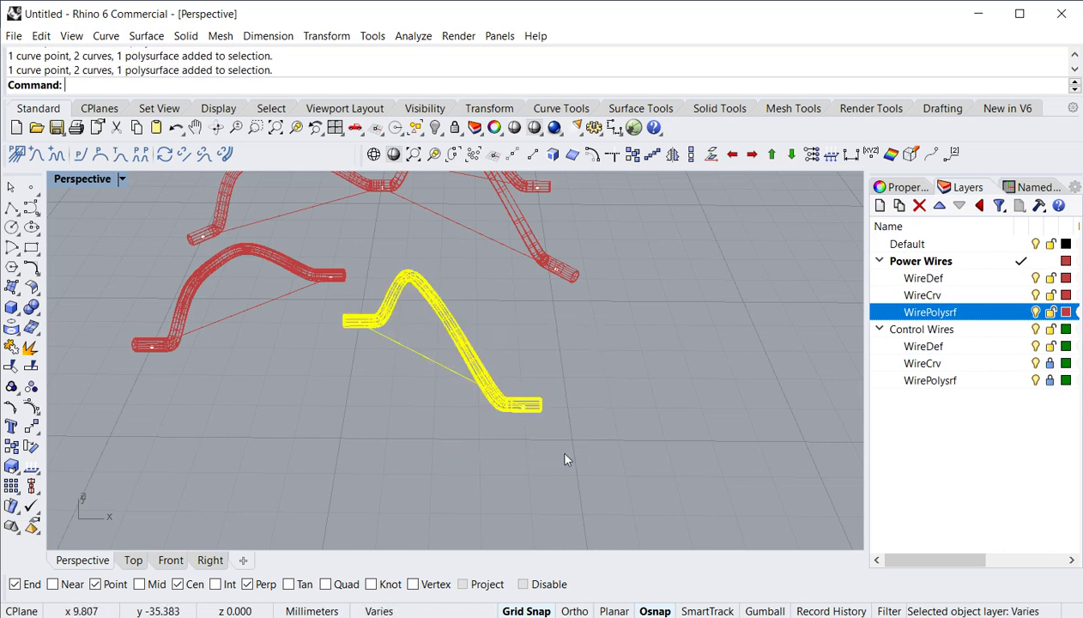
{"action": "left_click_drag", "start_coordinate": [346, 476], "coordinate": [527, 371]}
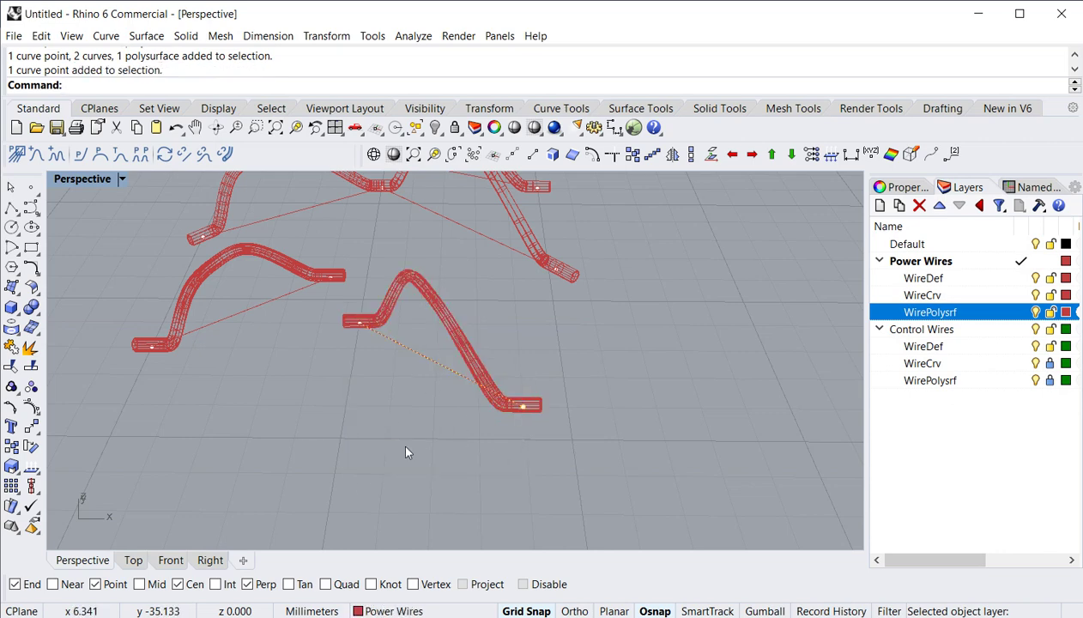
Copy the second new bond wire, including its curves and polysurface, a short distance toward the front, and clear the selection
{"action": "left_click_drag", "start_coordinate": [577, 469], "coordinate": [444, 314]}
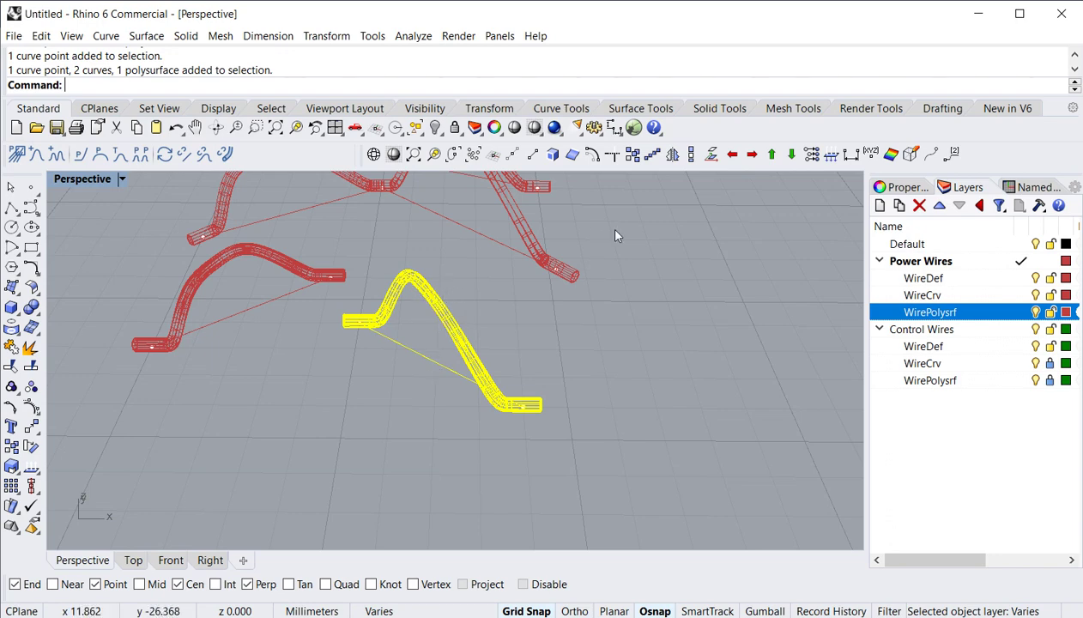
{"action": "left_click", "coordinate": [624, 155]}
{"action": "left_click", "coordinate": [612, 407]}
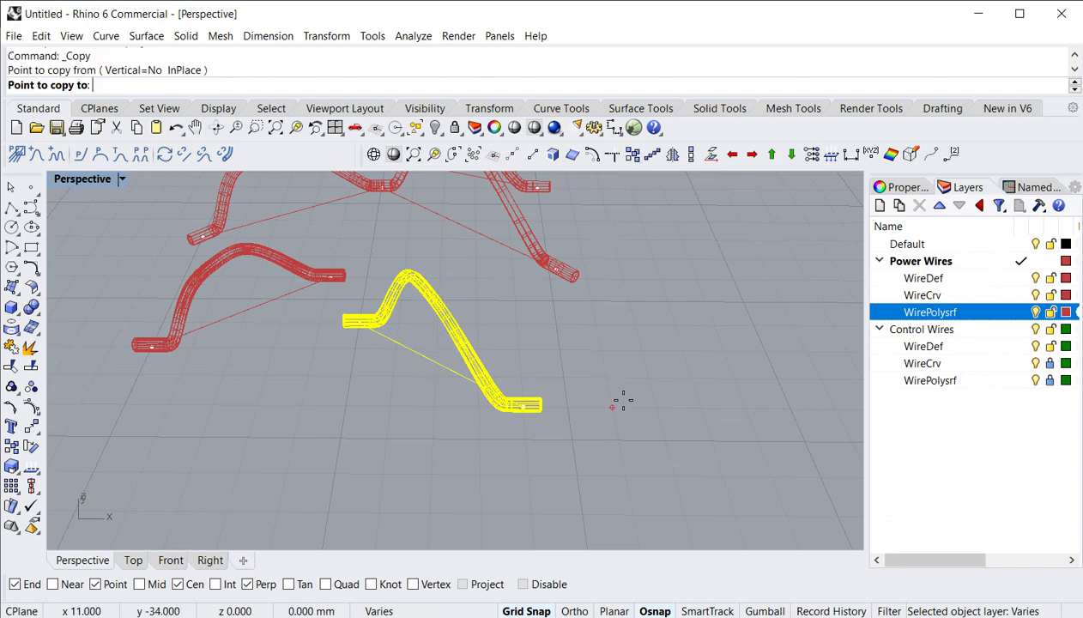
{"action": "left_click", "coordinate": [616, 472]}
{"action": "key", "text": "Return"}
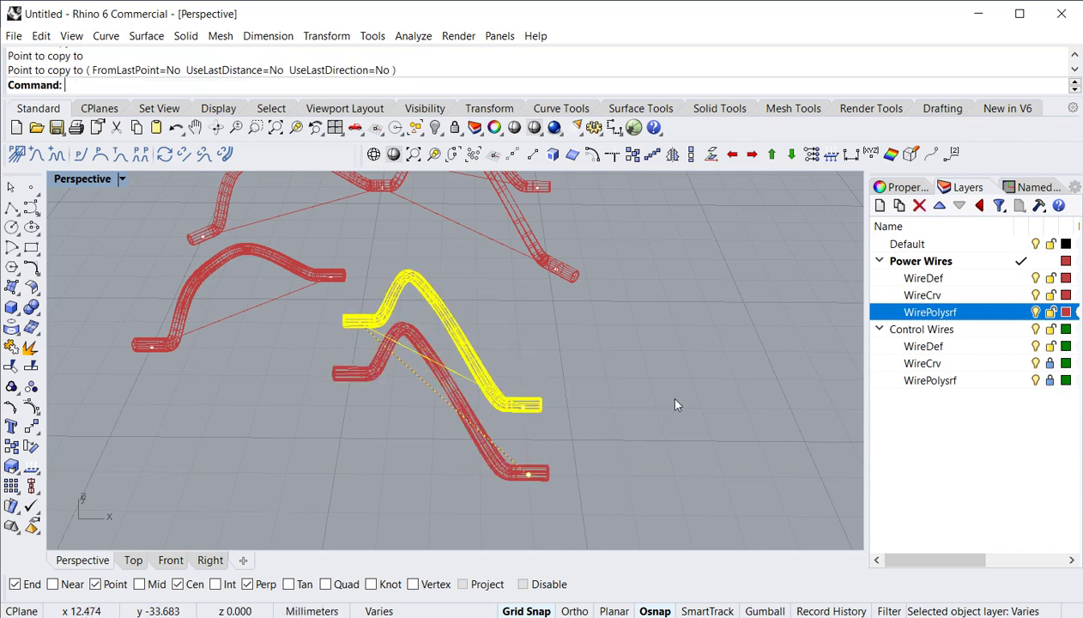
{"action": "left_click", "coordinate": [673, 399]}
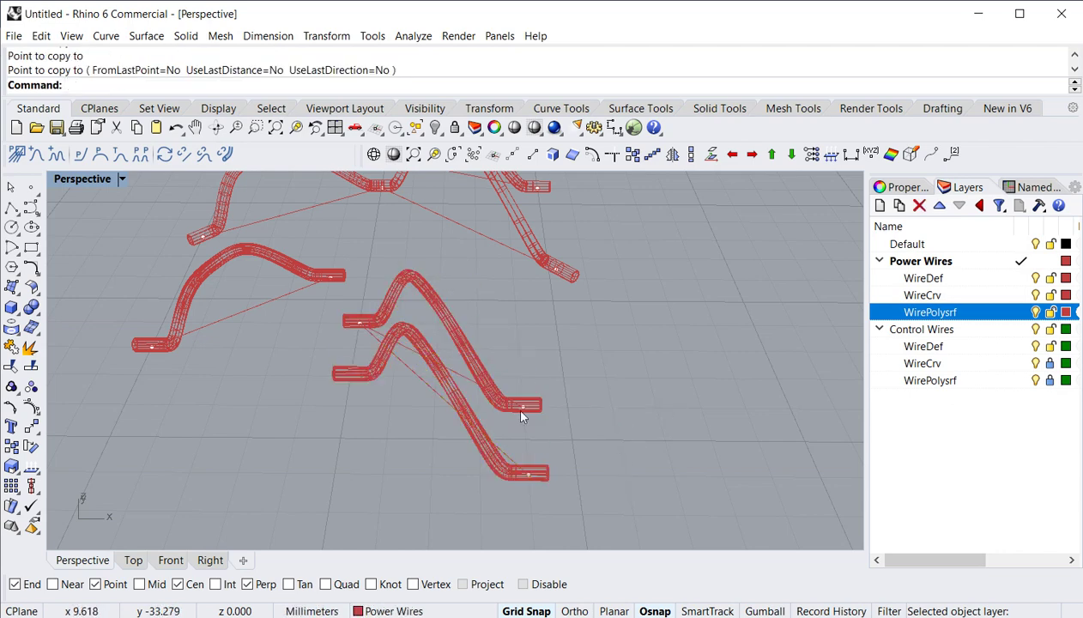
Inspect the copied wire and its bond points from another angle, and undo the copy
{"action": "right_click_drag", "start_coordinate": [513, 403], "coordinate": [432, 437]}
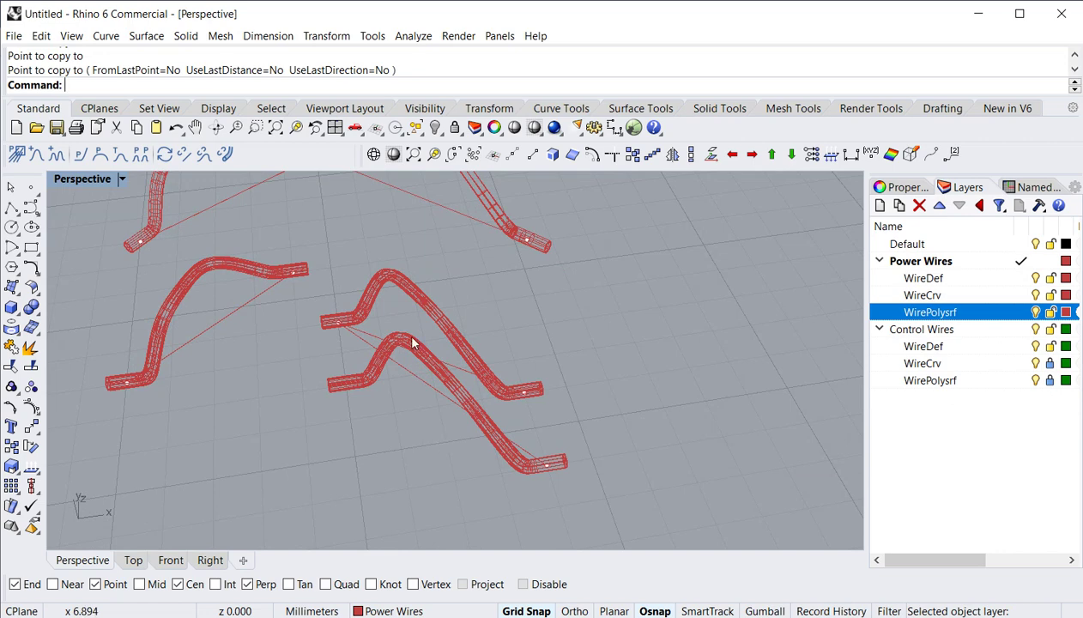
{"action": "right_click_drag", "start_coordinate": [597, 411], "coordinate": [525, 423]}
{"action": "key", "text": "ctrl+z"}
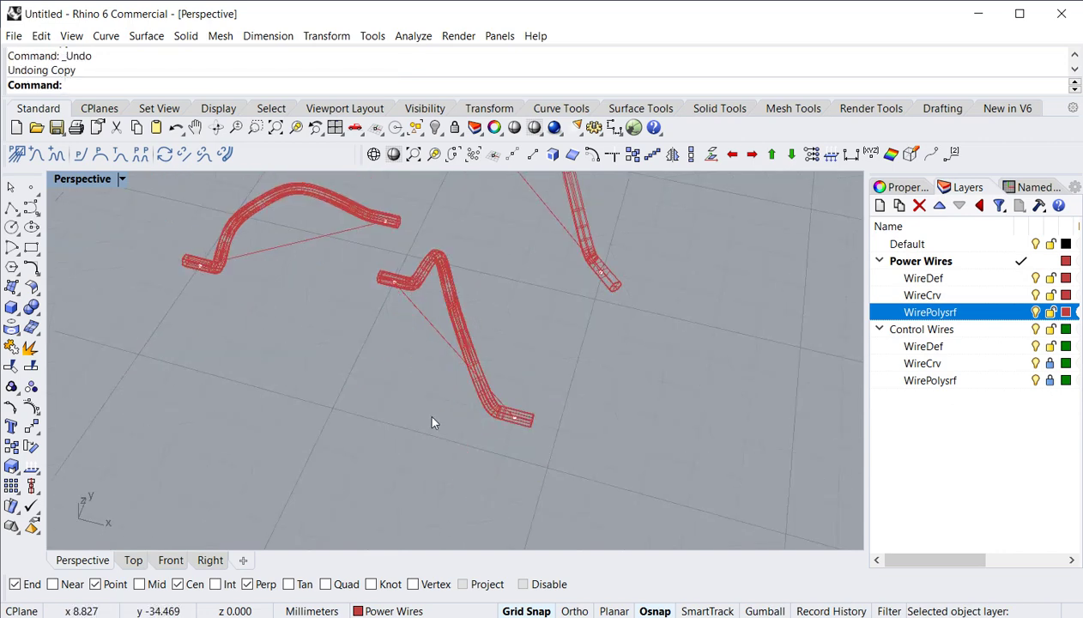
{"action": "right_click_drag", "start_coordinate": [433, 423], "coordinate": [382, 387]}
{"action": "left_click_drag", "start_coordinate": [419, 474], "coordinate": [589, 253]}
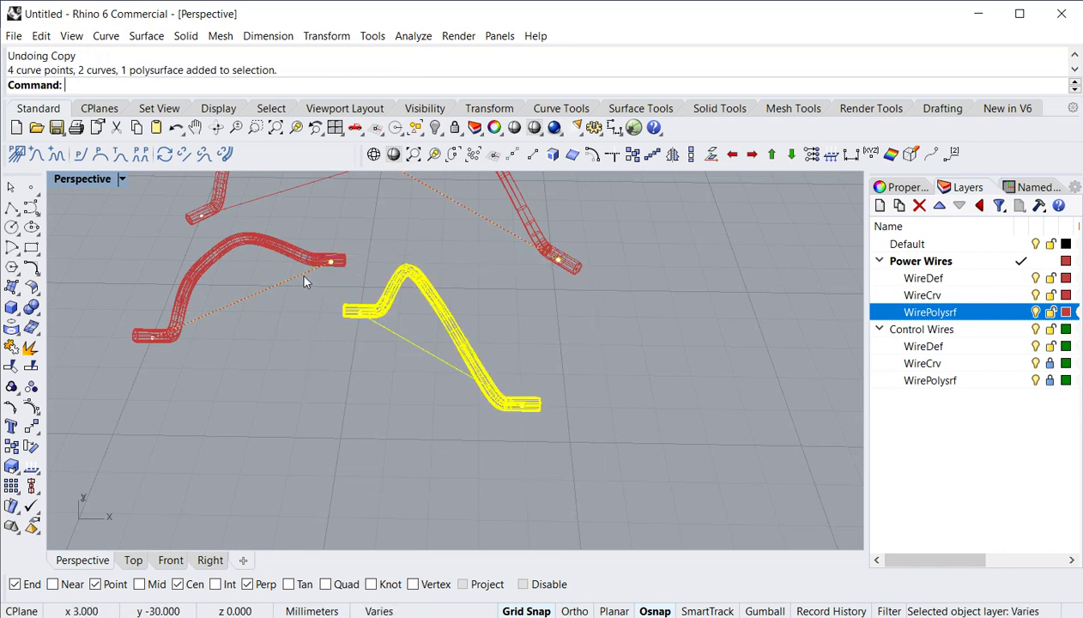
{"action": "right_click_drag", "start_coordinate": [348, 362], "coordinate": [370, 467]}
{"action": "key", "text": "Escape"}
Select the second new bond wire with its curves and polysurface, copy it a short distance toward the front, and clear the selection
{"action": "left_click_drag", "start_coordinate": [278, 454], "coordinate": [579, 243]}
{"action": "right_click_drag", "start_coordinate": [409, 414], "coordinate": [386, 305]}
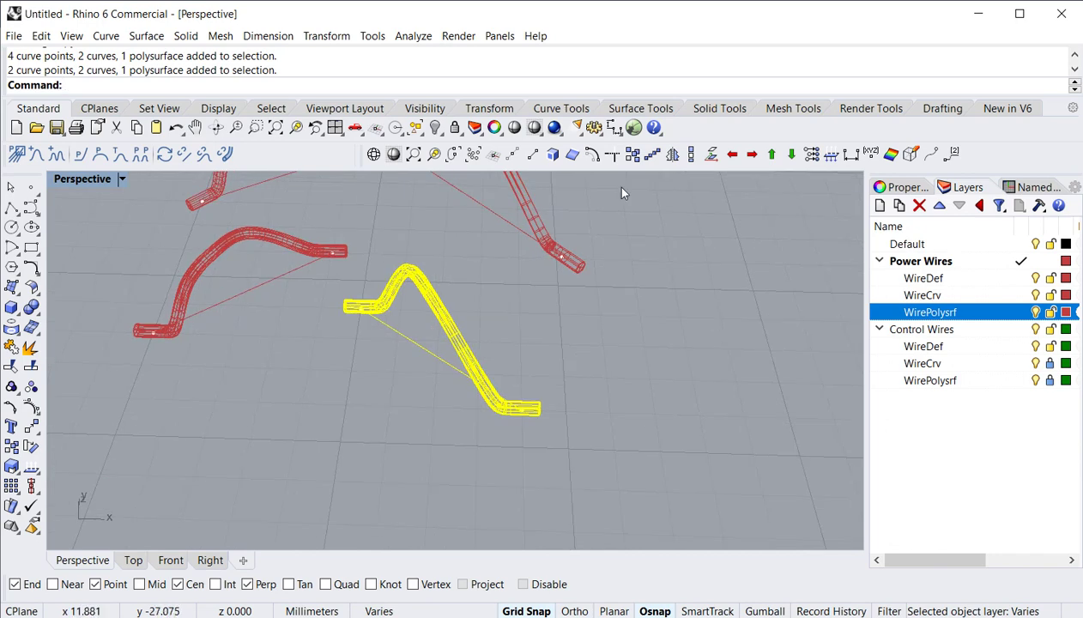
{"action": "left_click", "coordinate": [632, 154]}
{"action": "left_click", "coordinate": [607, 377]}
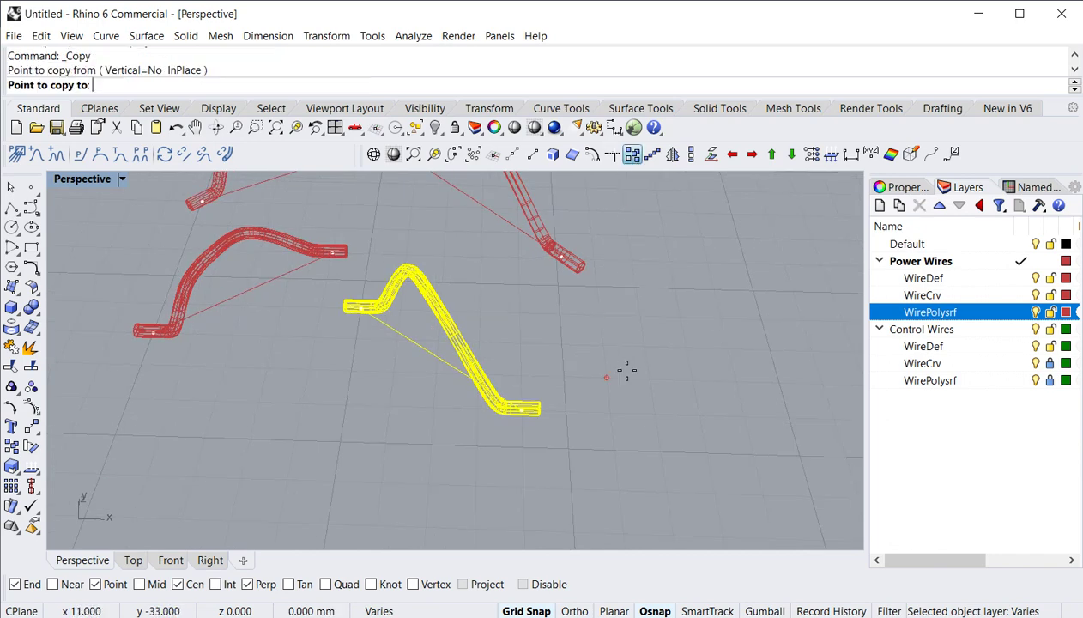
{"action": "left_click", "coordinate": [617, 487]}
{"action": "key", "text": "Return"}
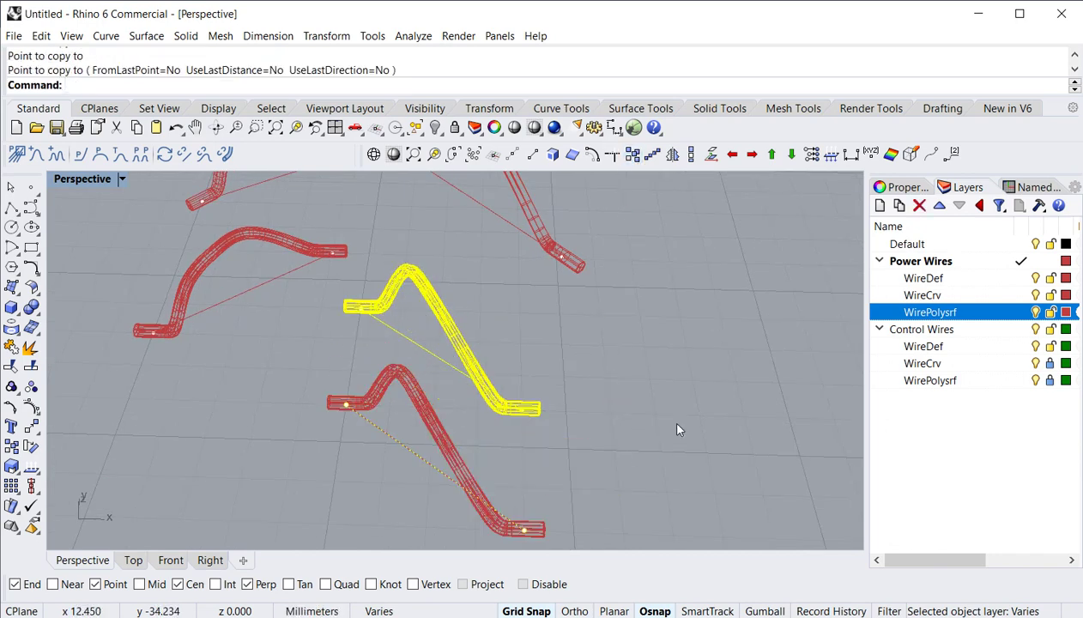
{"action": "key", "text": "Escape"}
Move the copied wire's definition line farther toward the front and check the polysurface at its former position
{"action": "right_click_drag", "start_coordinate": [505, 499], "coordinate": [392, 429]}
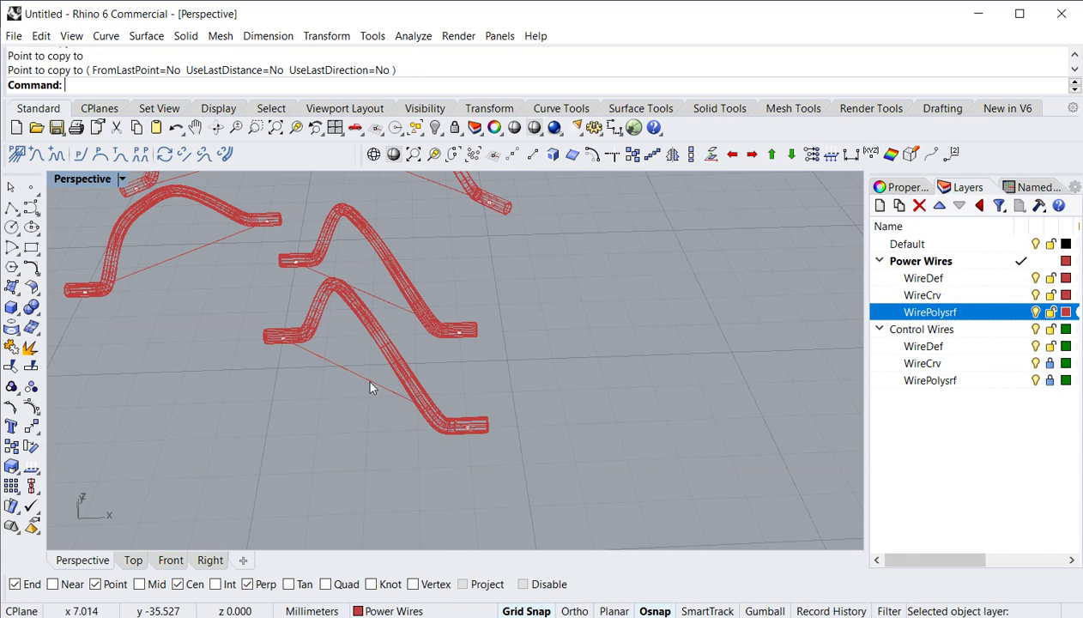
{"action": "left_click_drag", "start_coordinate": [370, 386], "coordinate": [355, 498]}
{"action": "right_click_drag", "start_coordinate": [505, 431], "coordinate": [346, 443]}
{"action": "left_click", "coordinate": [350, 340]}
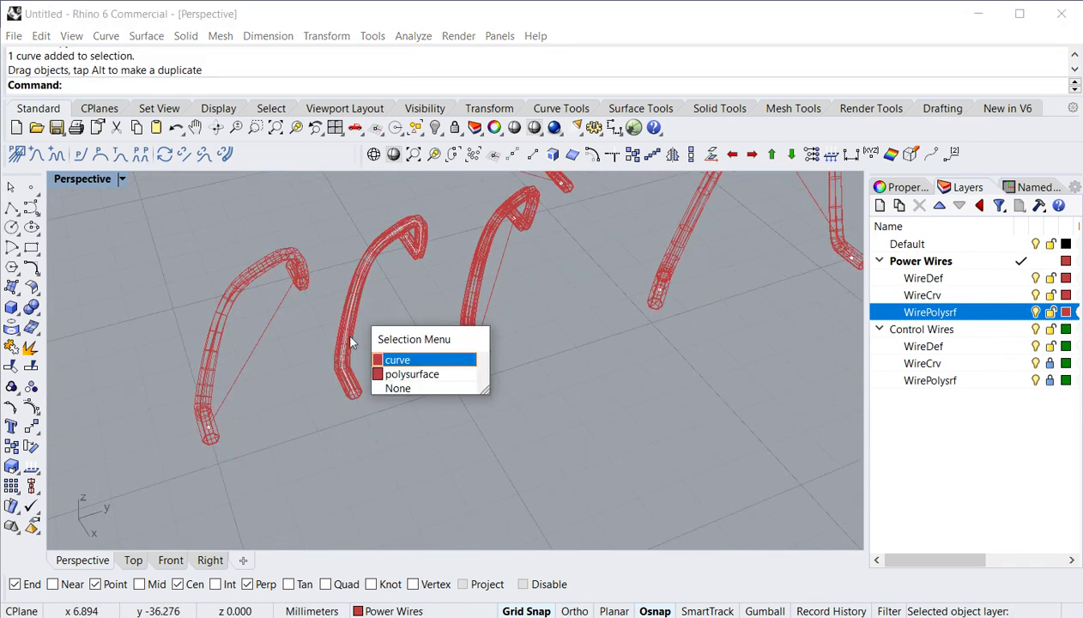
{"action": "left_click", "coordinate": [394, 377]}
{"action": "right_click_drag", "start_coordinate": [394, 376], "coordinate": [548, 453]}
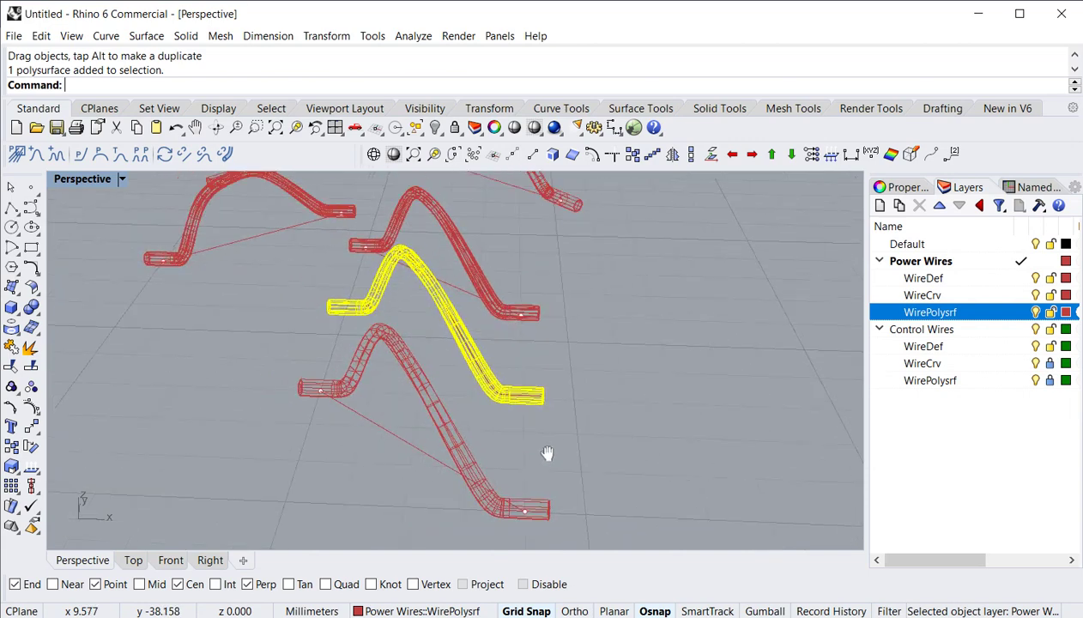
{"action": "left_click", "coordinate": [585, 440]}
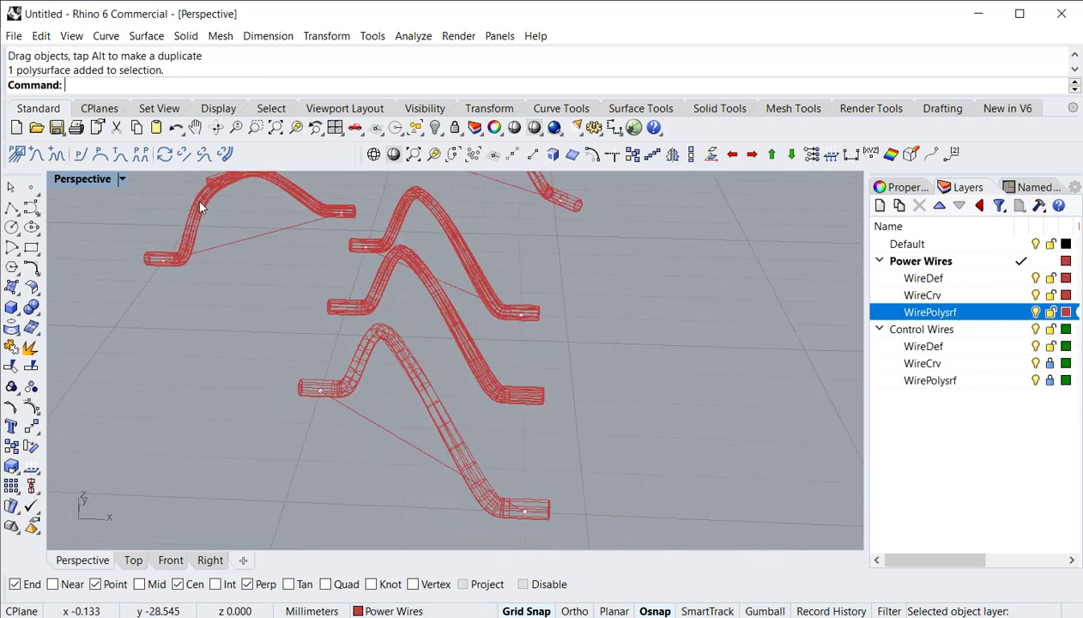
Update the wires, deleting the unlinked WireCrv and WirePolysrf objects
{"action": "left_click", "coordinate": [164, 153]}
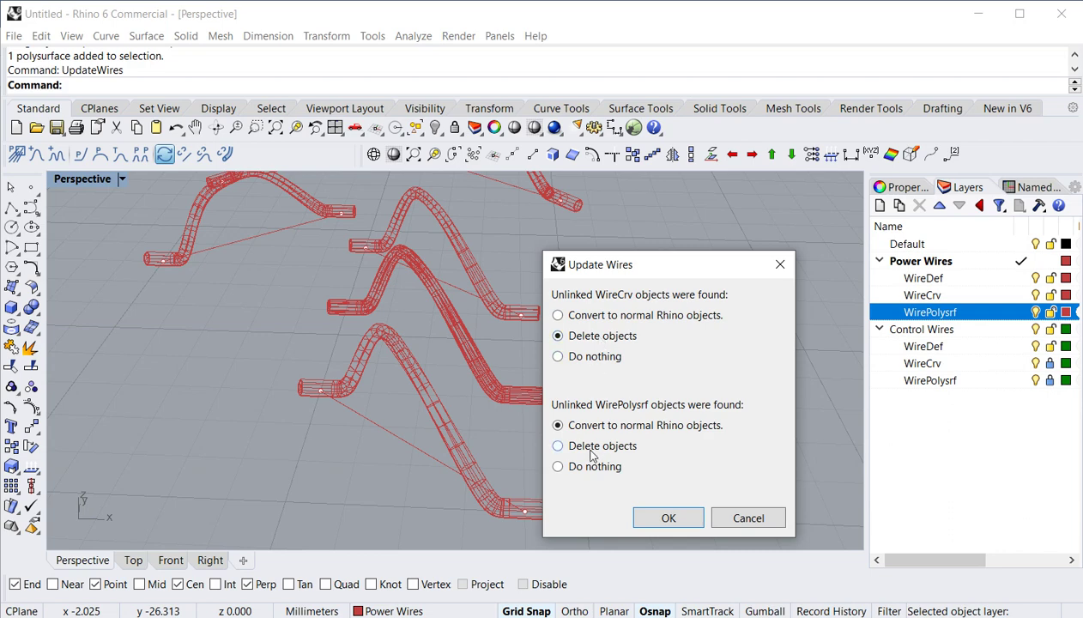
{"action": "left_click", "coordinate": [657, 514]}
{"action": "scroll", "coordinate": [563, 413], "scroll_direction": "down", "scroll_amount": 4}
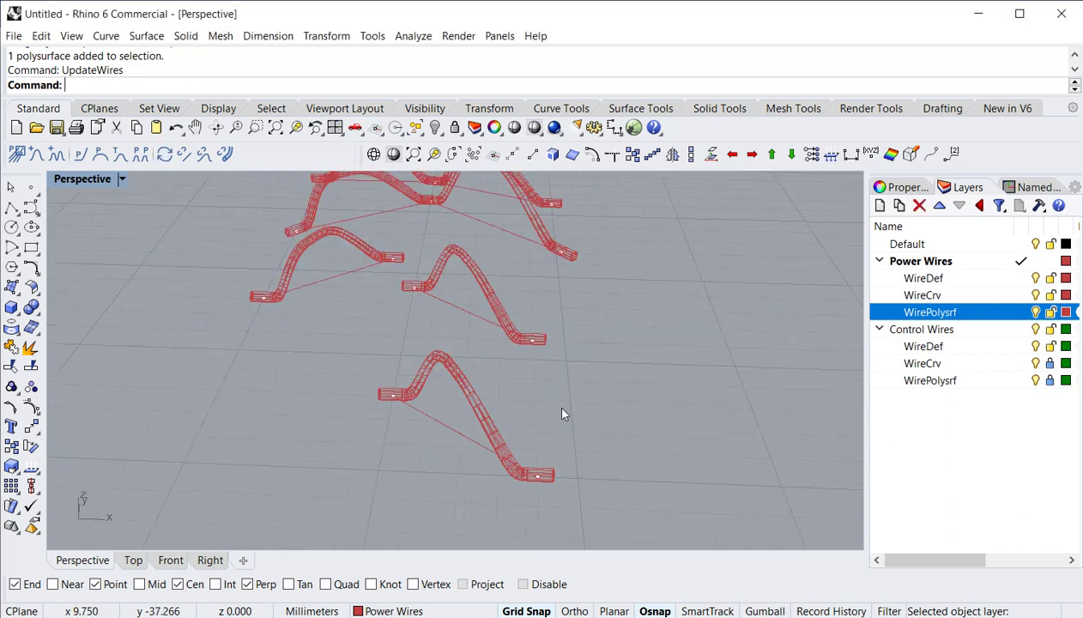
{"action": "right_click_drag", "start_coordinate": [556, 425], "coordinate": [512, 437], "text": "shift"}
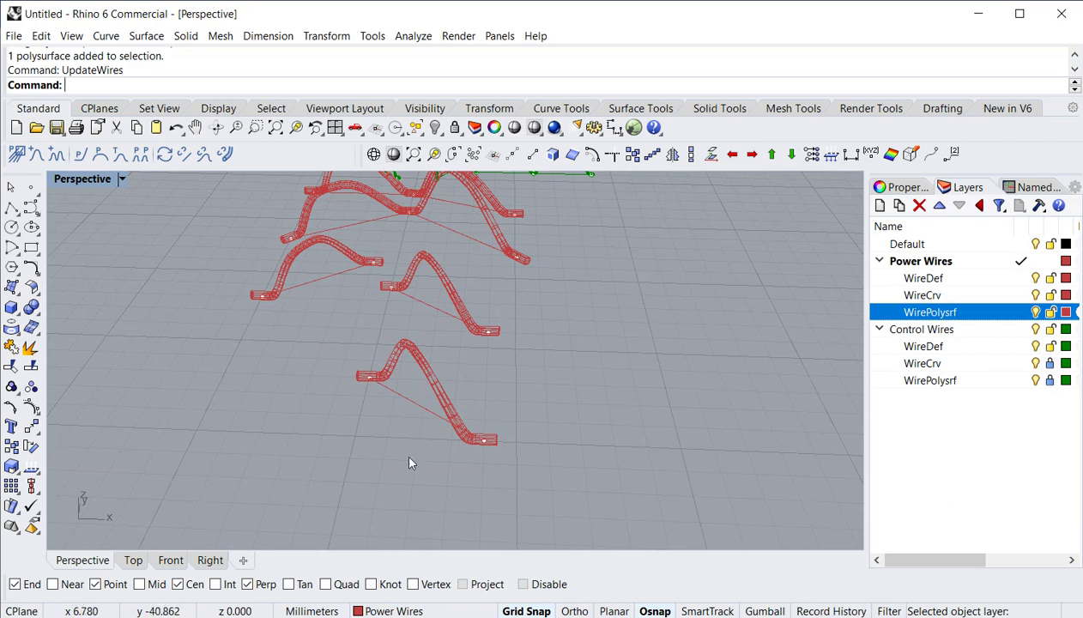
Shift the frontmost bond wire a little farther toward the front by its definition line
{"action": "right_click_drag", "start_coordinate": [411, 464], "coordinate": [455, 440], "text": "shift"}
{"action": "scroll", "coordinate": [447, 438], "scroll_direction": "up", "scroll_amount": 2}
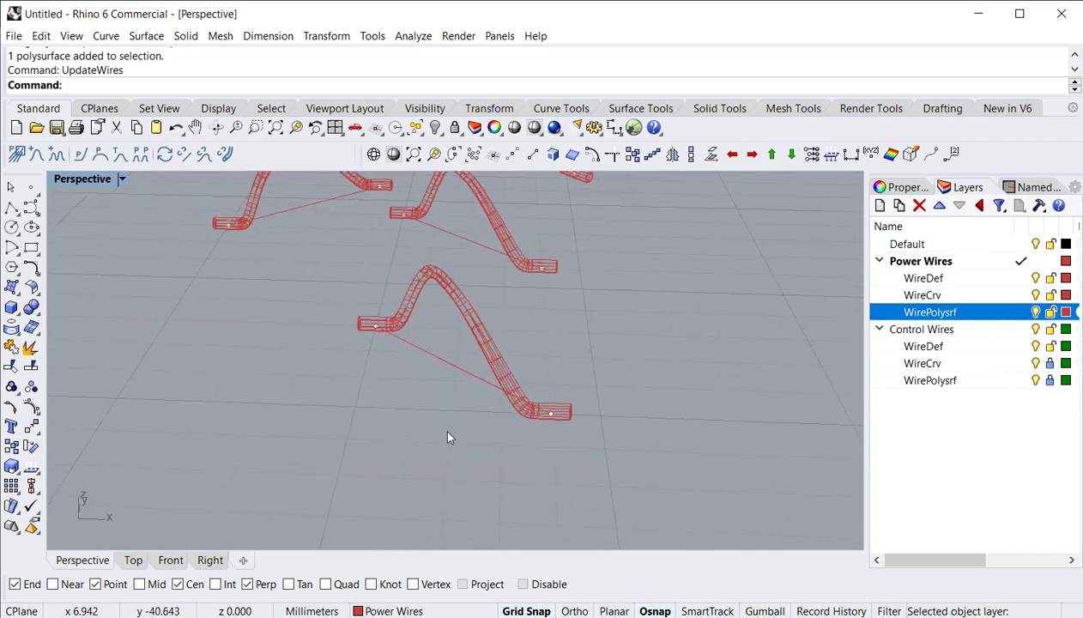
{"action": "left_click", "coordinate": [442, 360]}
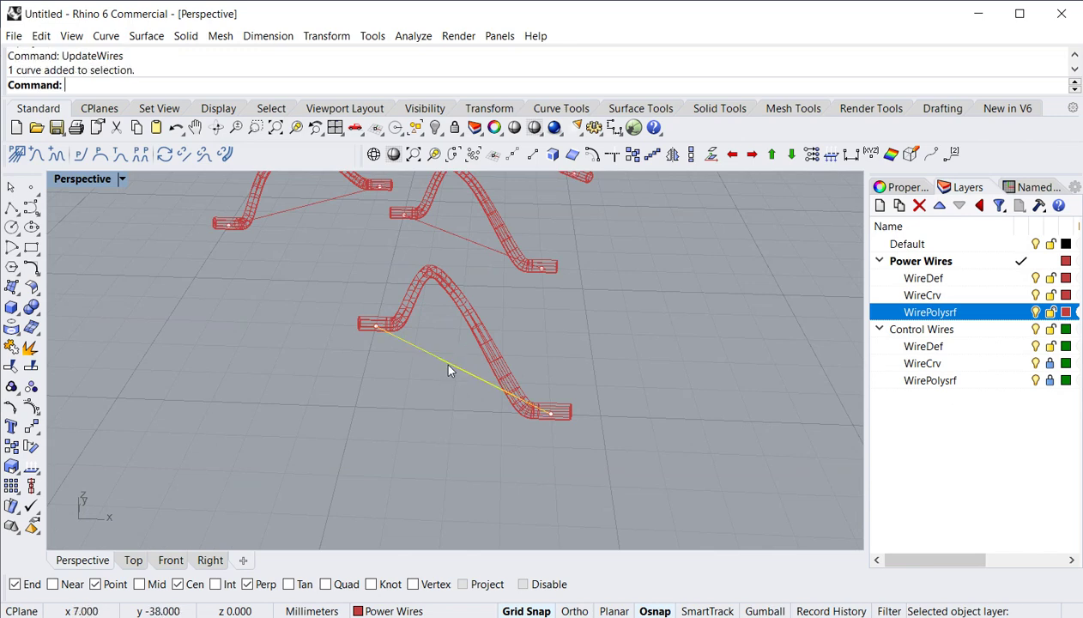
{"action": "left_click_drag", "start_coordinate": [442, 359], "coordinate": [442, 421]}
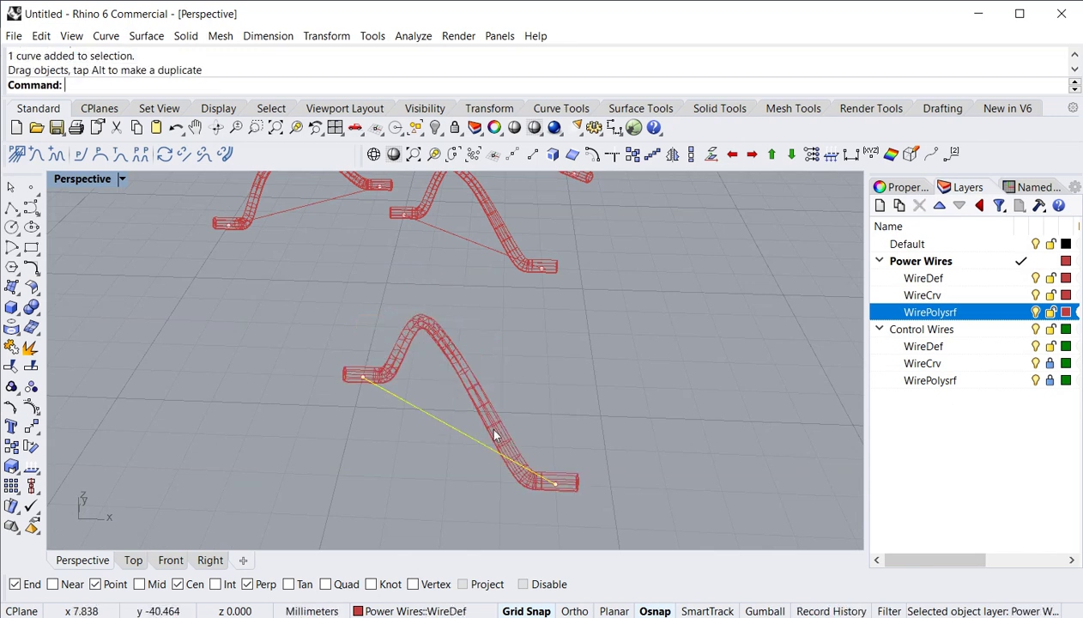
Switch the perspective view to shaded display and deselect the wire's definition line
{"action": "left_click", "coordinate": [393, 154]}
{"action": "mouse_move", "coordinate": [371, 391]}
{"action": "right_mouse_down"}
{"action": "mouse_move", "coordinate": [446, 377]}
{"action": "mouse_move", "coordinate": [426, 370]}
{"action": "mouse_move", "coordinate": [375, 391]}
{"action": "mouse_move", "coordinate": [381, 377]}
{"action": "right_mouse_up"}
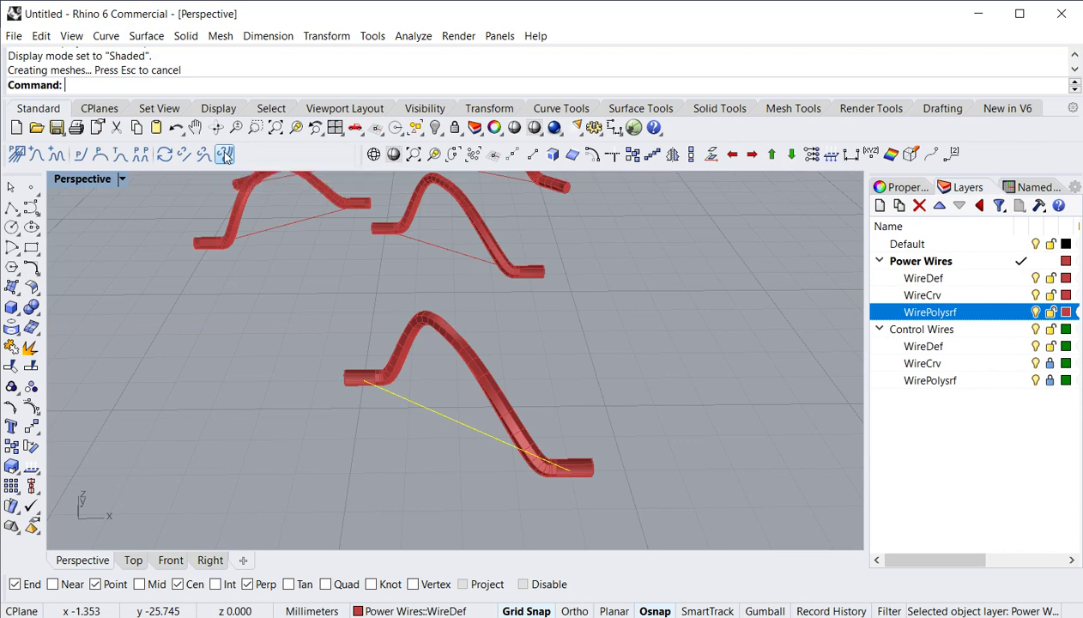
{"action": "left_click", "coordinate": [313, 322]}
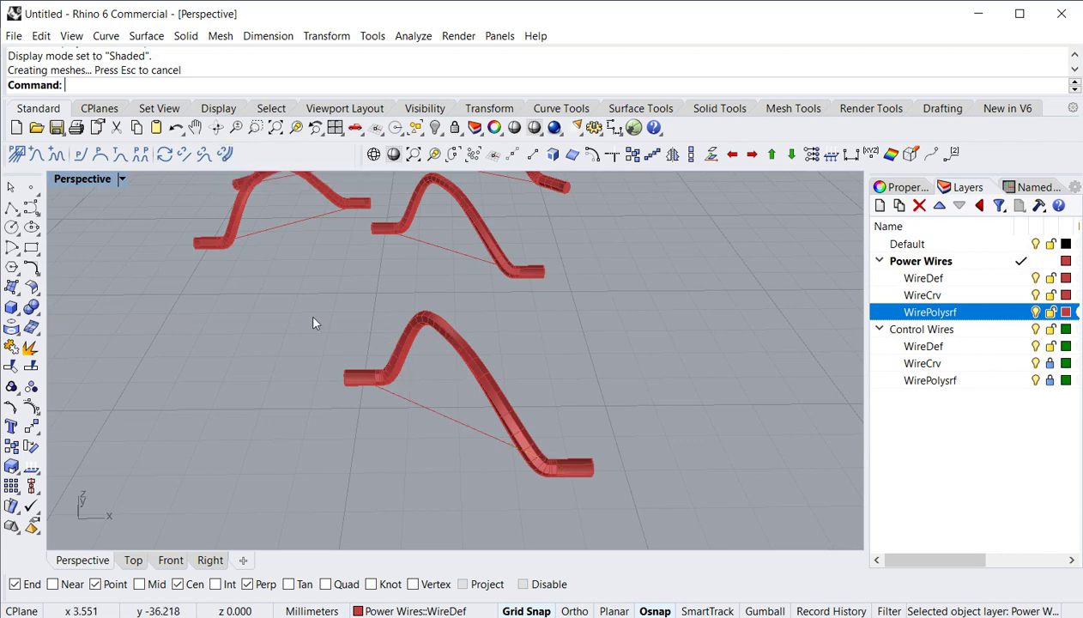
Create an unlinked polysurface from the frontmost wire's definition line, move it aside to the wire's front left, and deselect it
{"action": "left_click", "coordinate": [224, 153]}
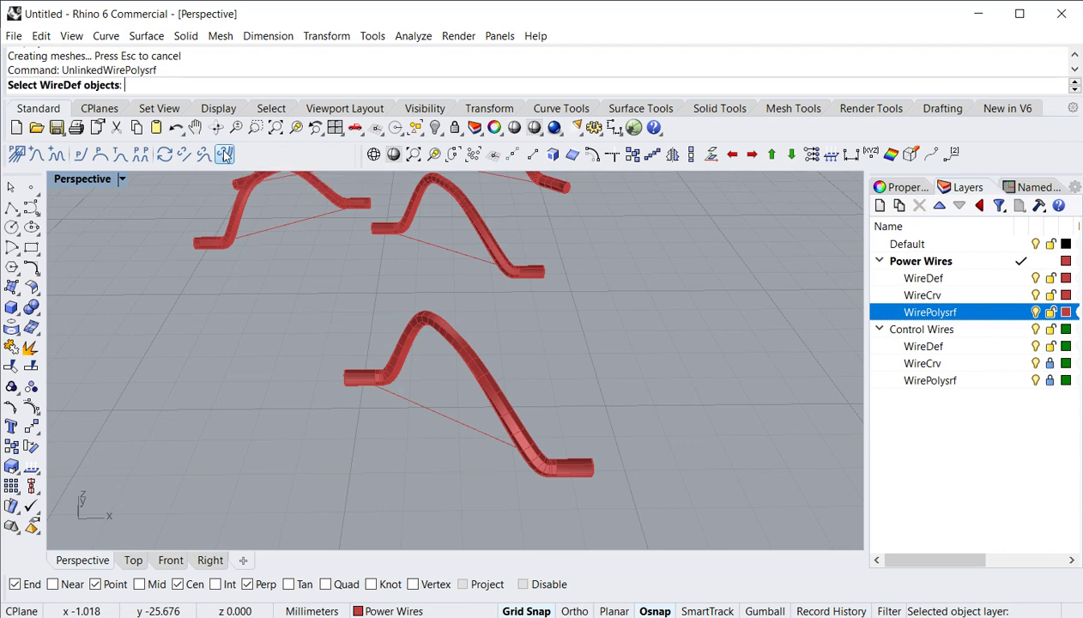
{"action": "left_click", "coordinate": [423, 409]}
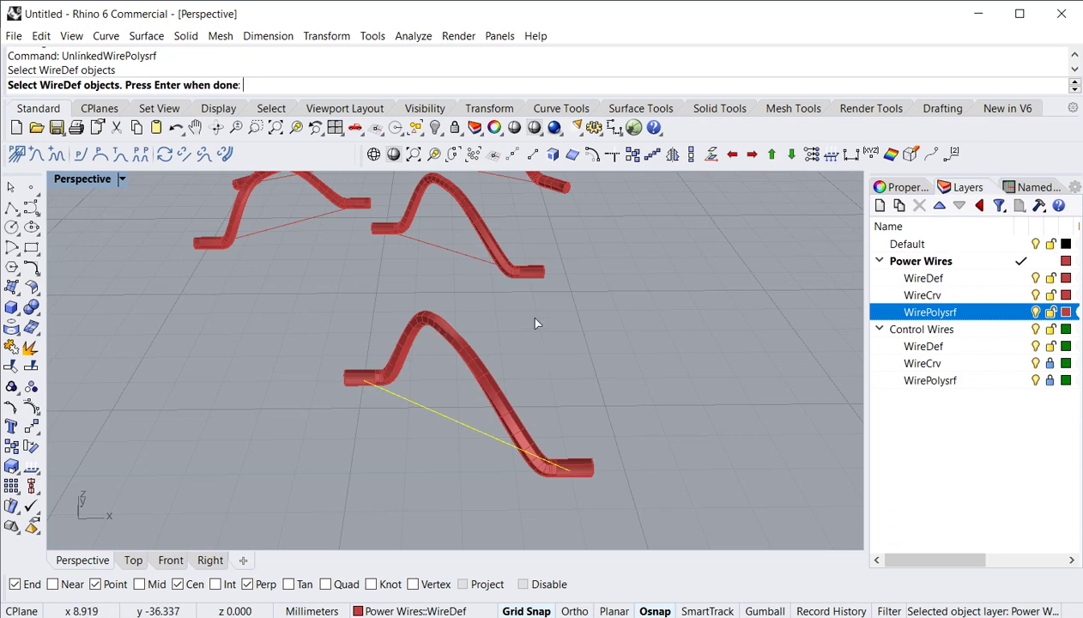
{"action": "key", "text": "Return"}
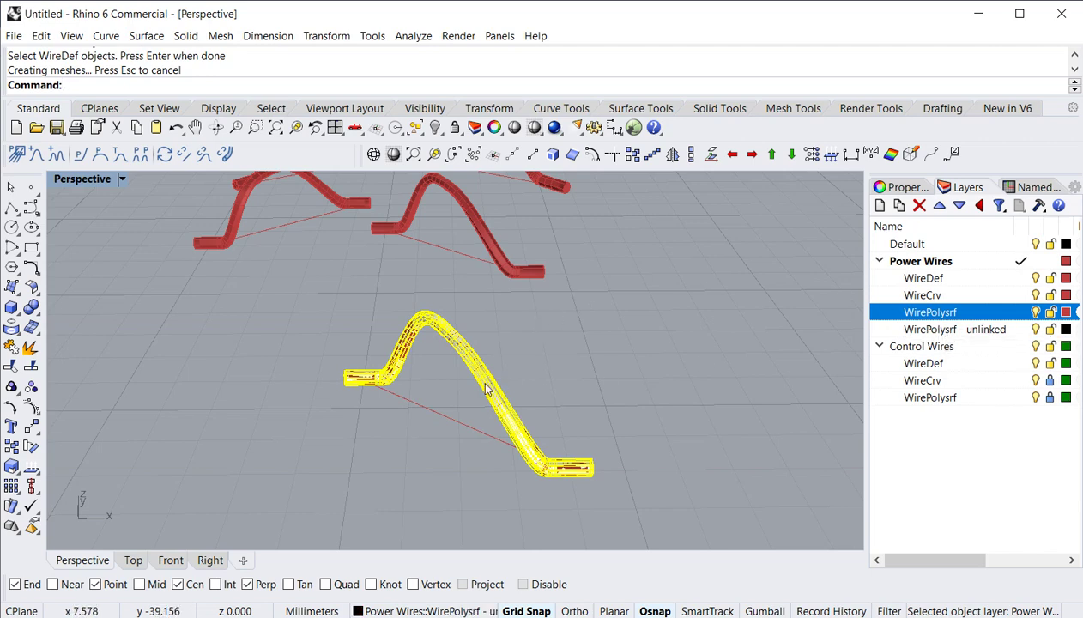
{"action": "scroll", "coordinate": [483, 386], "scroll_direction": "down", "scroll_amount": 2}
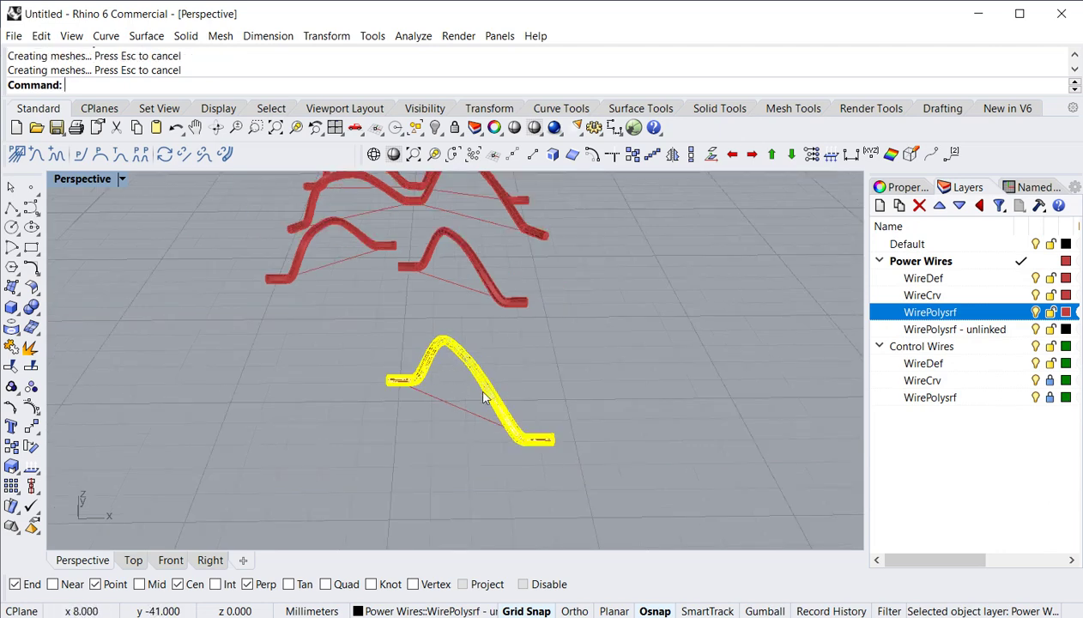
{"action": "left_click_drag", "start_coordinate": [484, 397], "coordinate": [391, 433]}
{"action": "left_click", "coordinate": [600, 367]}
Move the linked front wire by its definition line to the right, away from the unlinked polysurface, and update the wires
{"action": "right_click_drag", "start_coordinate": [520, 376], "coordinate": [770, 354]}
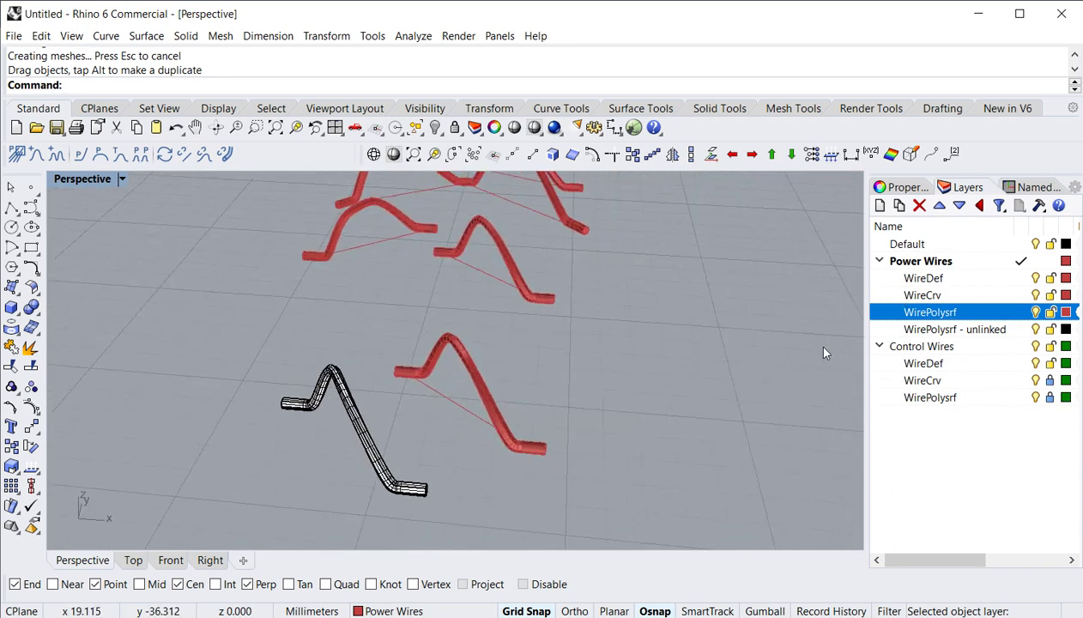
{"action": "right_click_drag", "start_coordinate": [352, 464], "coordinate": [330, 461]}
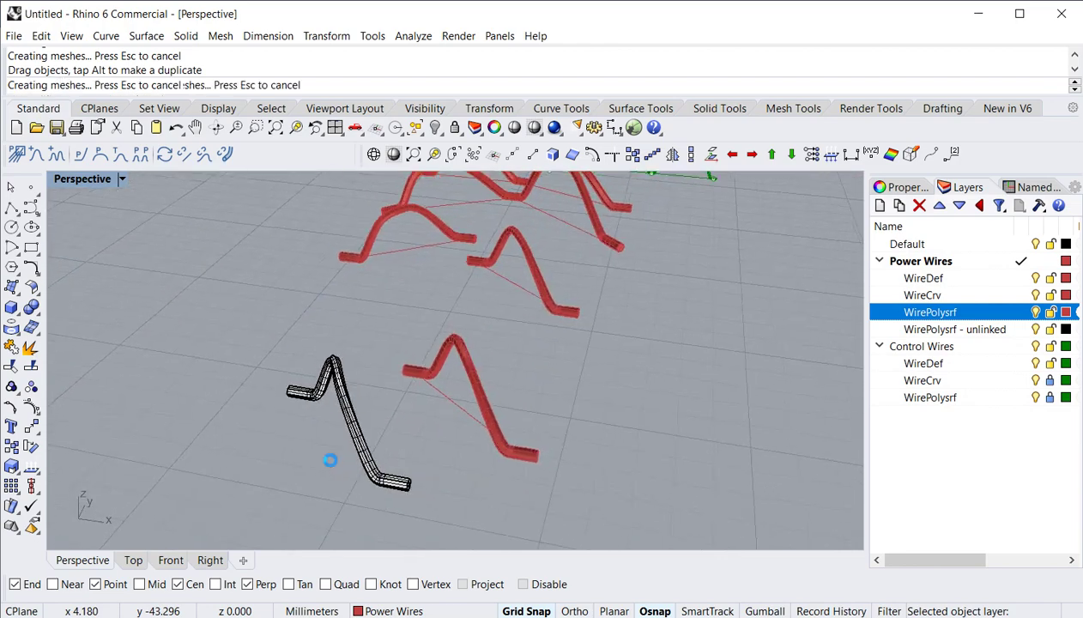
{"action": "left_click", "coordinate": [455, 405]}
{"action": "left_click_drag", "start_coordinate": [455, 405], "coordinate": [553, 374]}
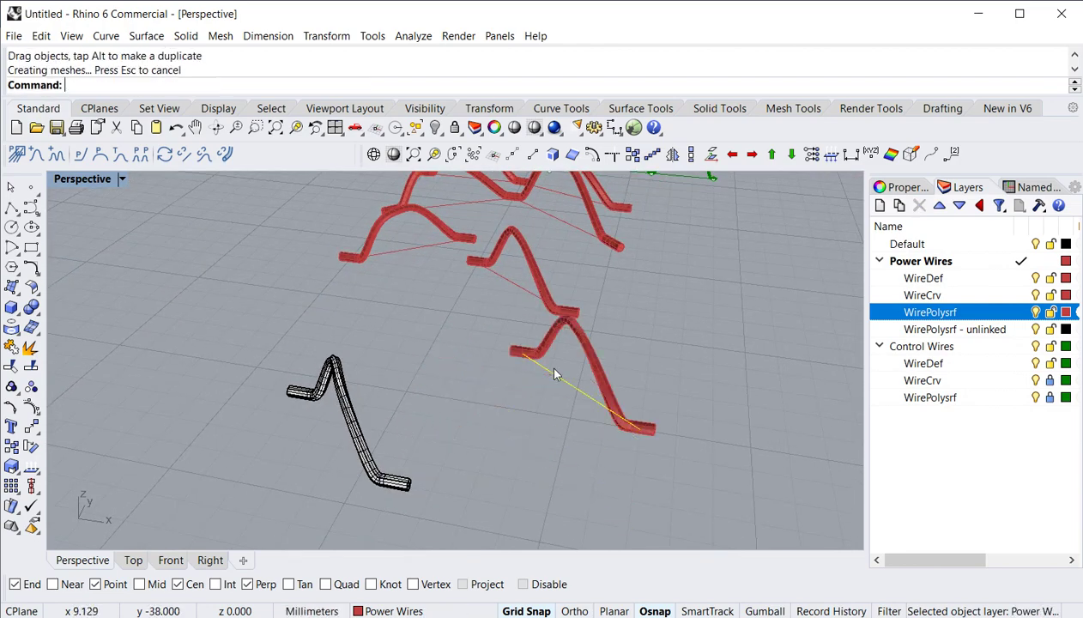
{"action": "right_click_drag", "start_coordinate": [356, 437], "coordinate": [305, 439]}
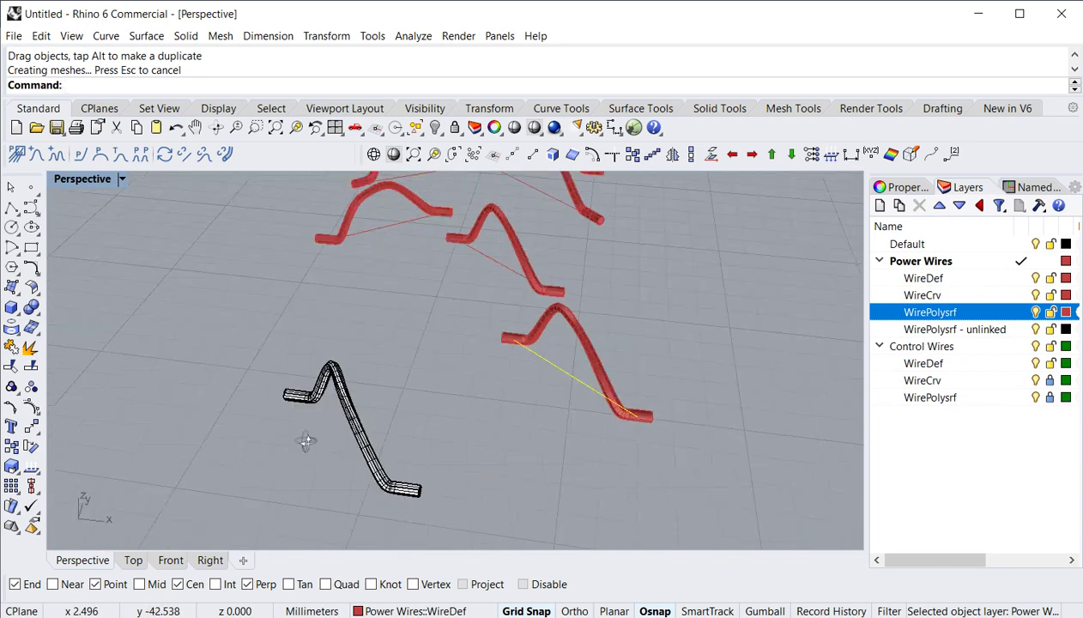
{"action": "left_click", "coordinate": [163, 155]}
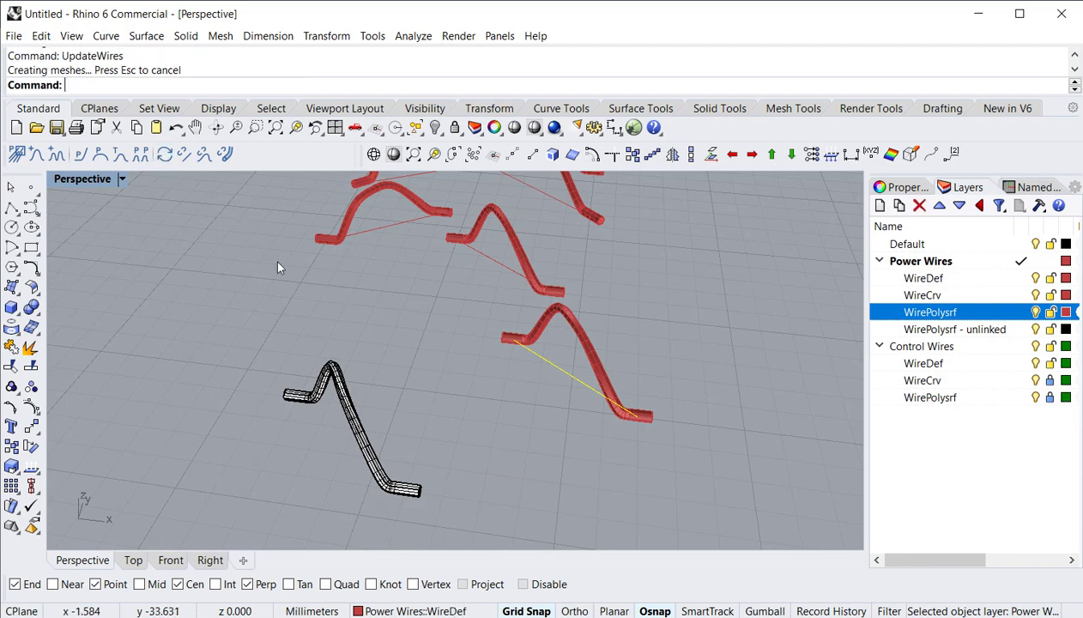
{"action": "right_click_drag", "start_coordinate": [380, 426], "coordinate": [309, 458]}
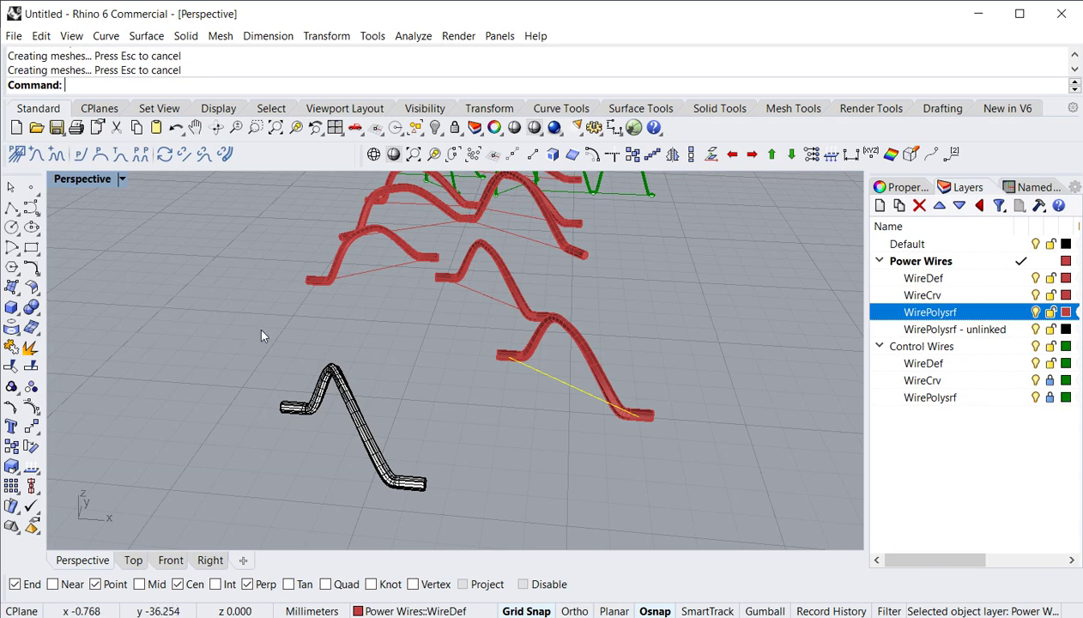
Set the up direction to -Z in the MFis Wire document properties, apply it, and inspect the wires
{"action": "left_click", "coordinate": [373, 37]}
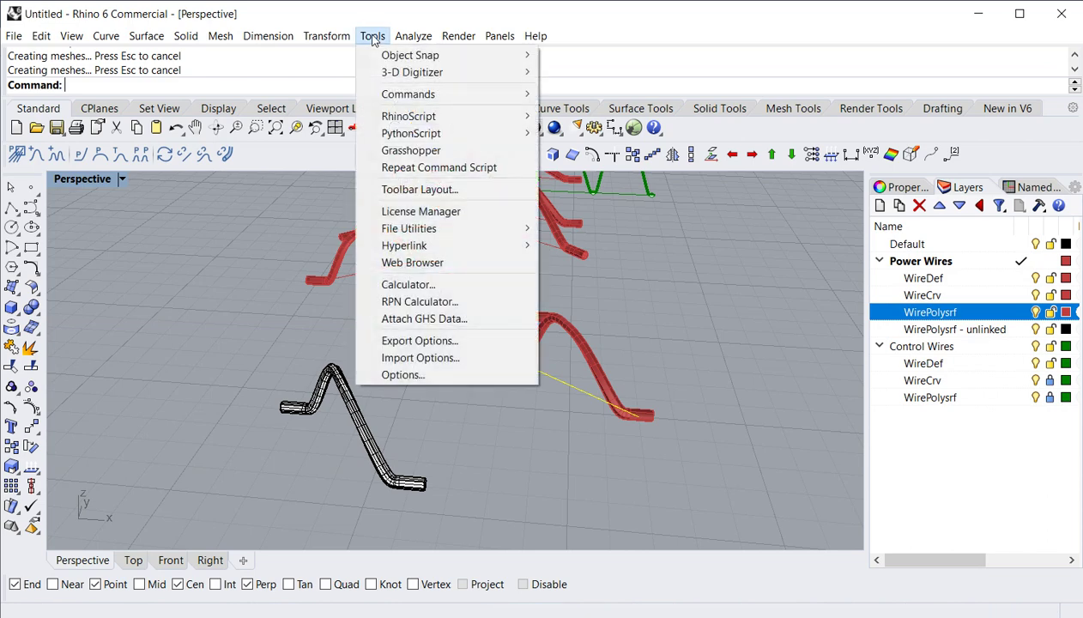
{"action": "left_click", "coordinate": [414, 376]}
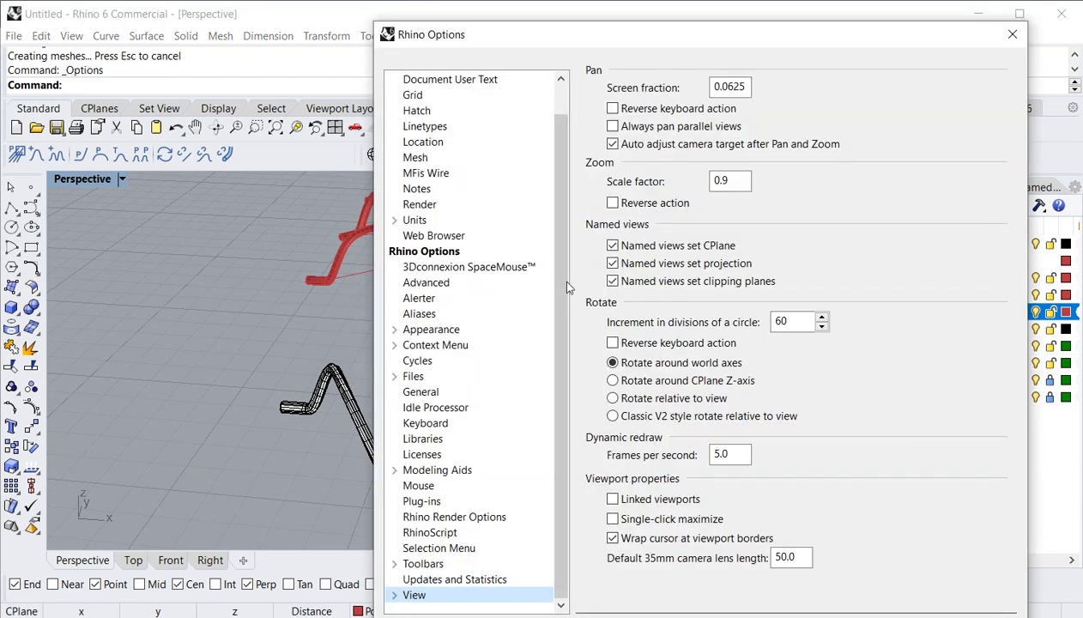
{"action": "scroll", "coordinate": [559, 262], "scroll_direction": "up", "scroll_amount": 1}
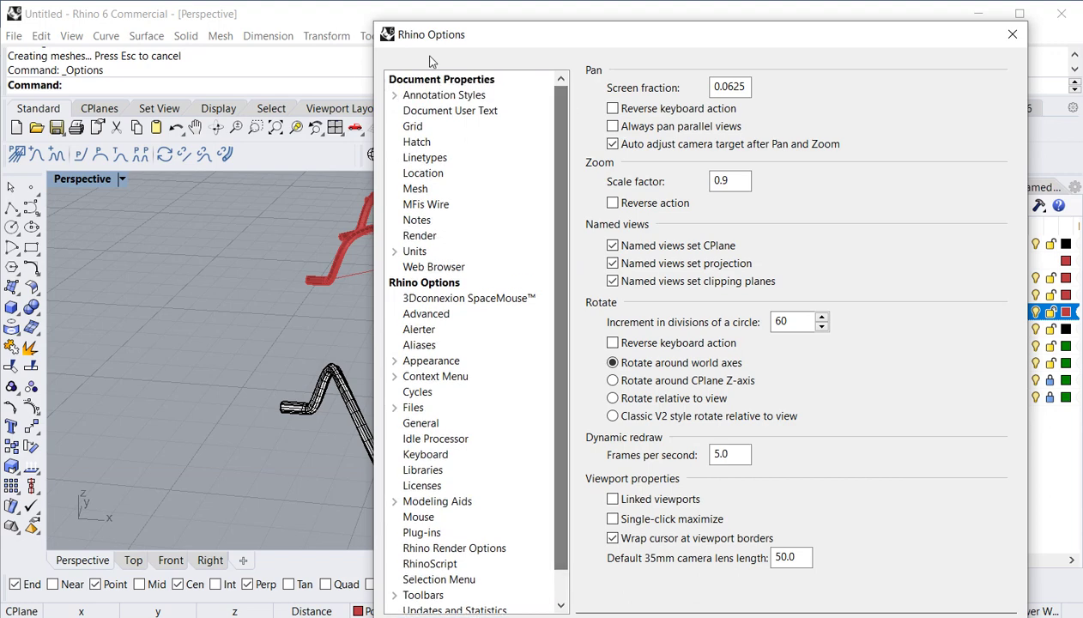
{"action": "left_click", "coordinate": [429, 206]}
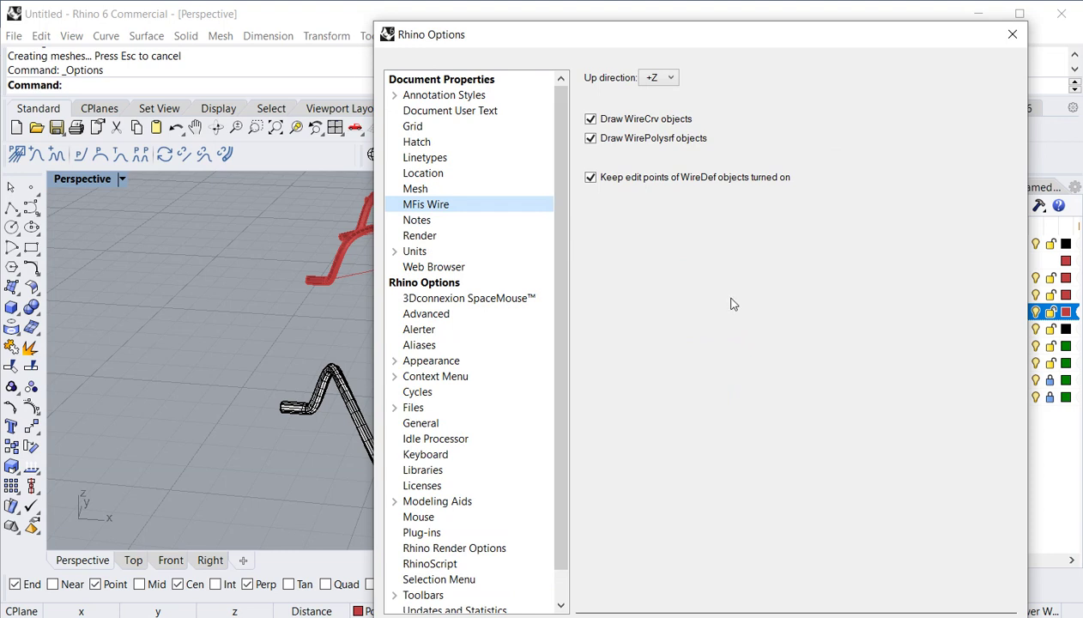
{"action": "left_click", "coordinate": [667, 79]}
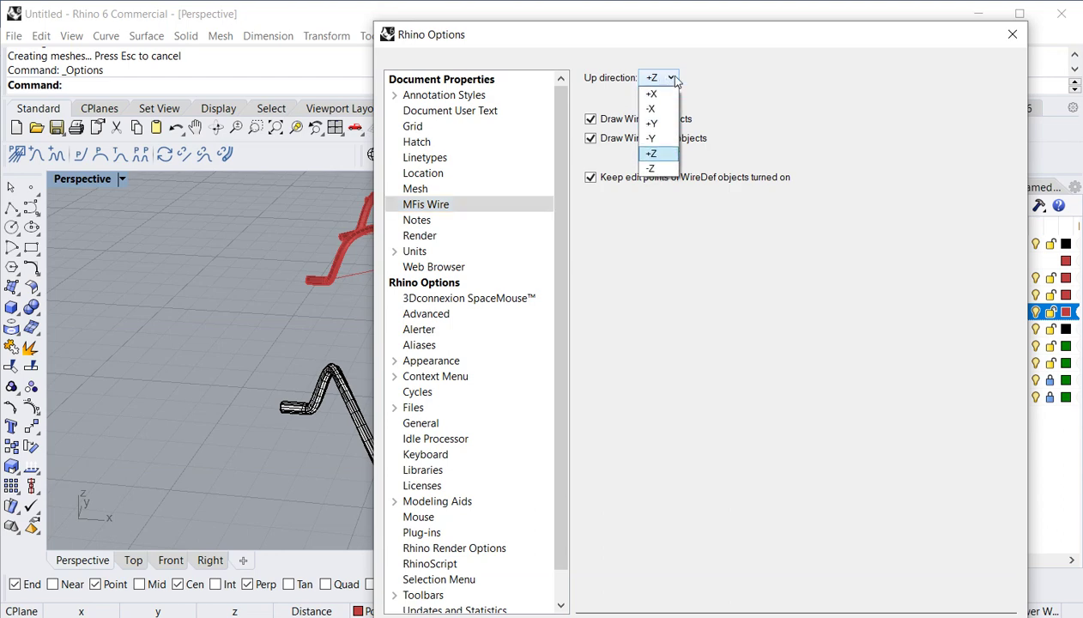
{"action": "left_click", "coordinate": [650, 168]}
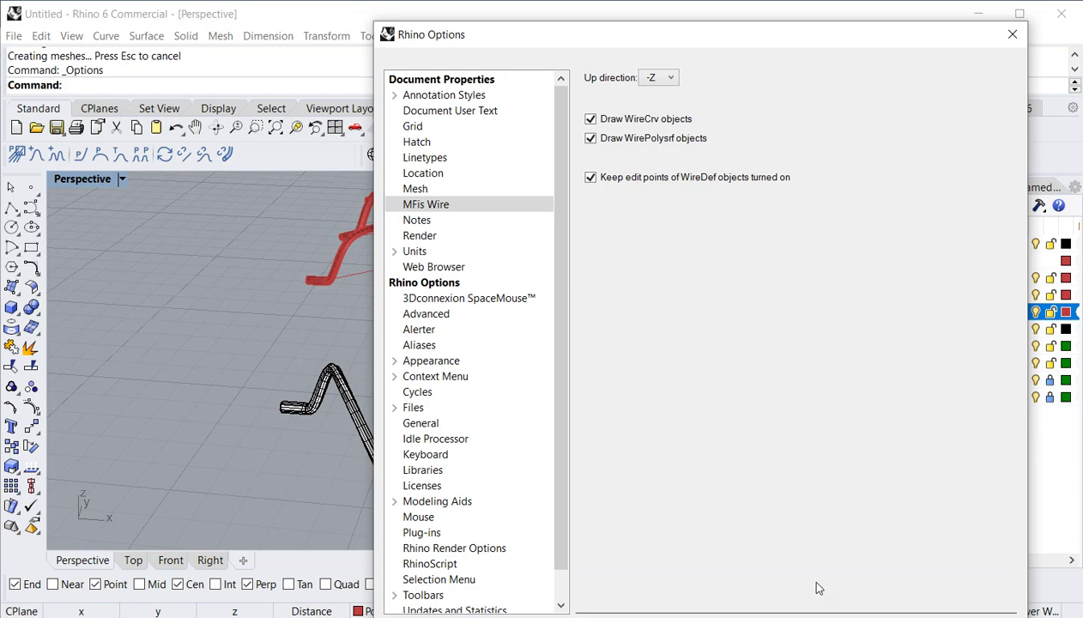
{"action": "key", "text": "Return"}
{"action": "right_click_drag", "start_coordinate": [560, 416], "coordinate": [416, 393]}
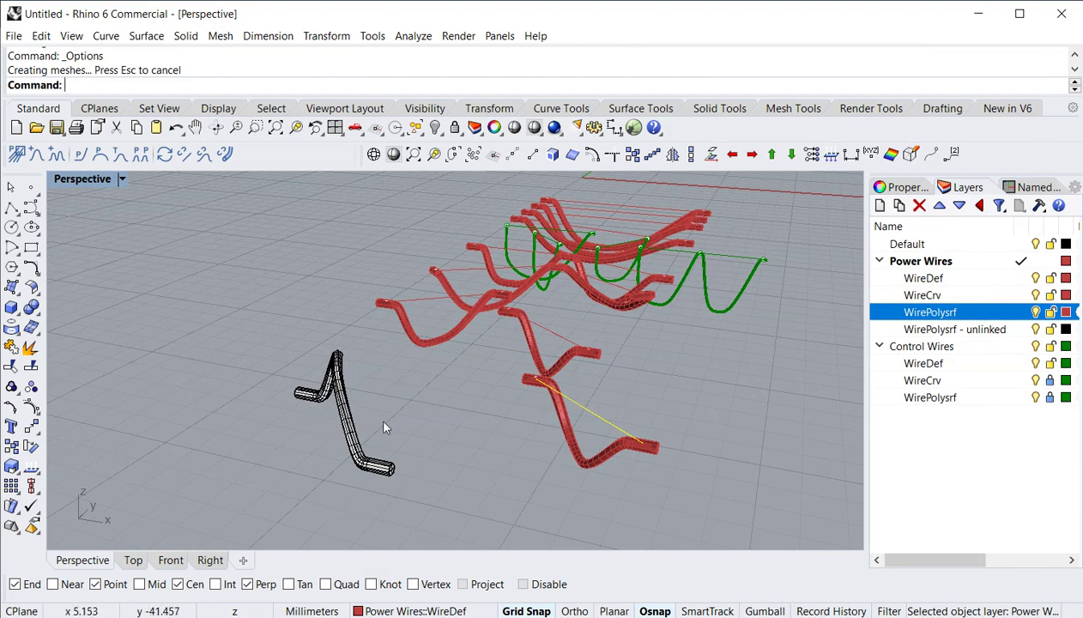
{"action": "right_click_drag", "start_coordinate": [353, 402], "coordinate": [424, 388]}
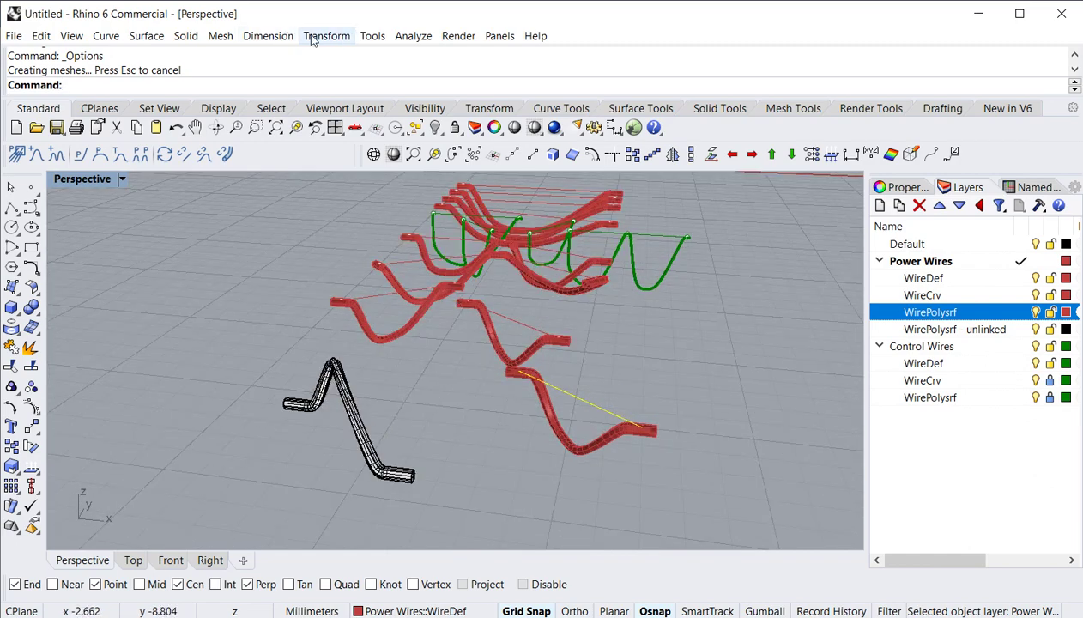
Set the up direction to +Z and disable keeping the edit points of WireDef objects turned on in the MFis Wire document properties
{"action": "left_click", "coordinate": [373, 35]}
{"action": "left_click", "coordinate": [416, 379]}
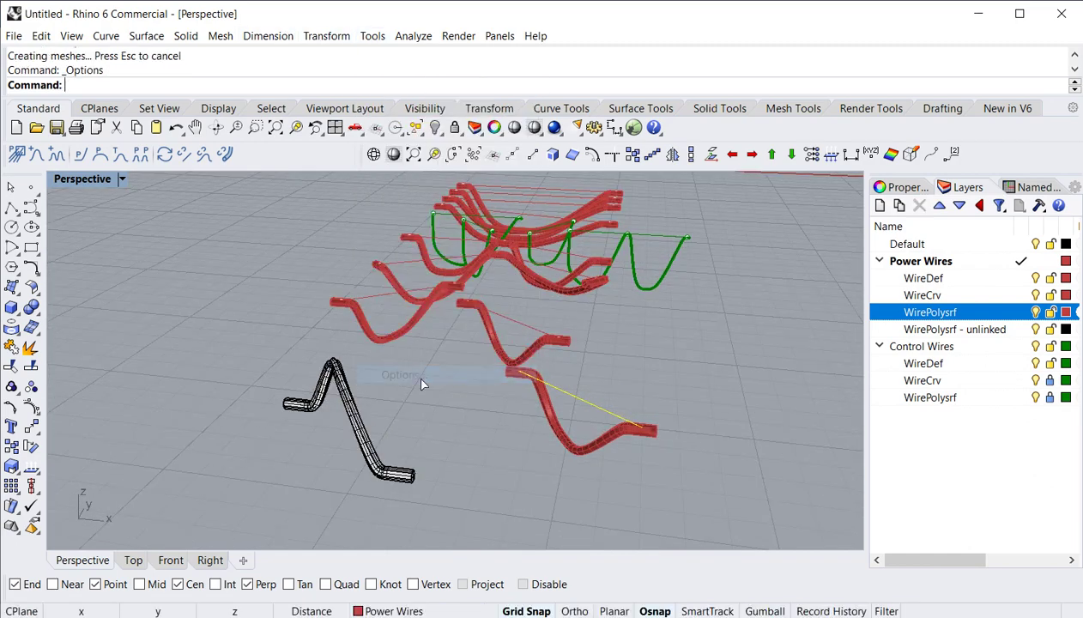
{"action": "left_click", "coordinate": [671, 79]}
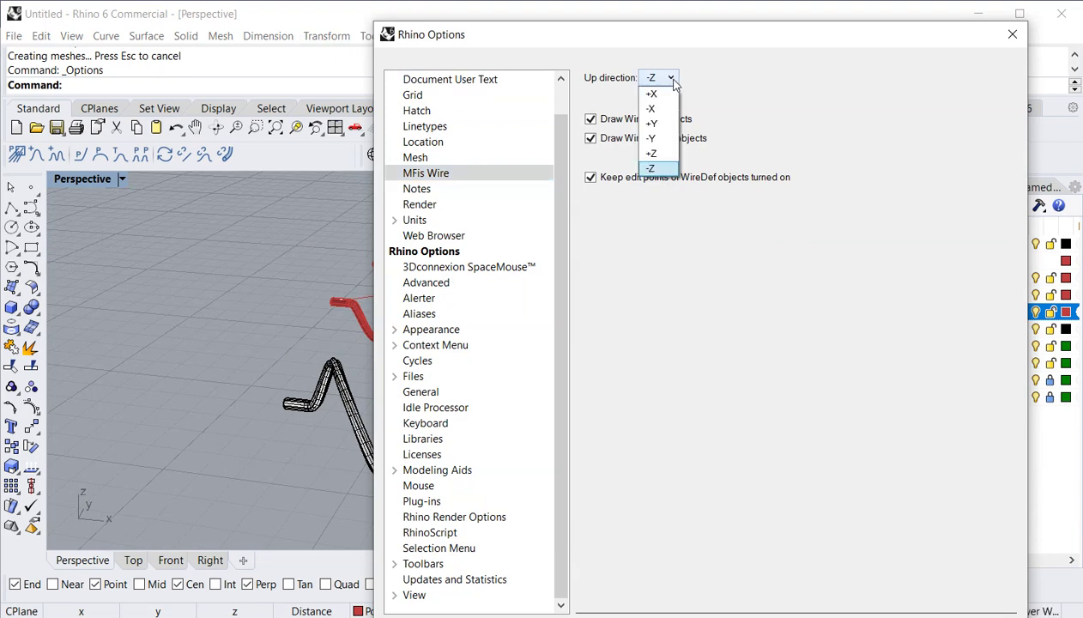
{"action": "left_click", "coordinate": [673, 155]}
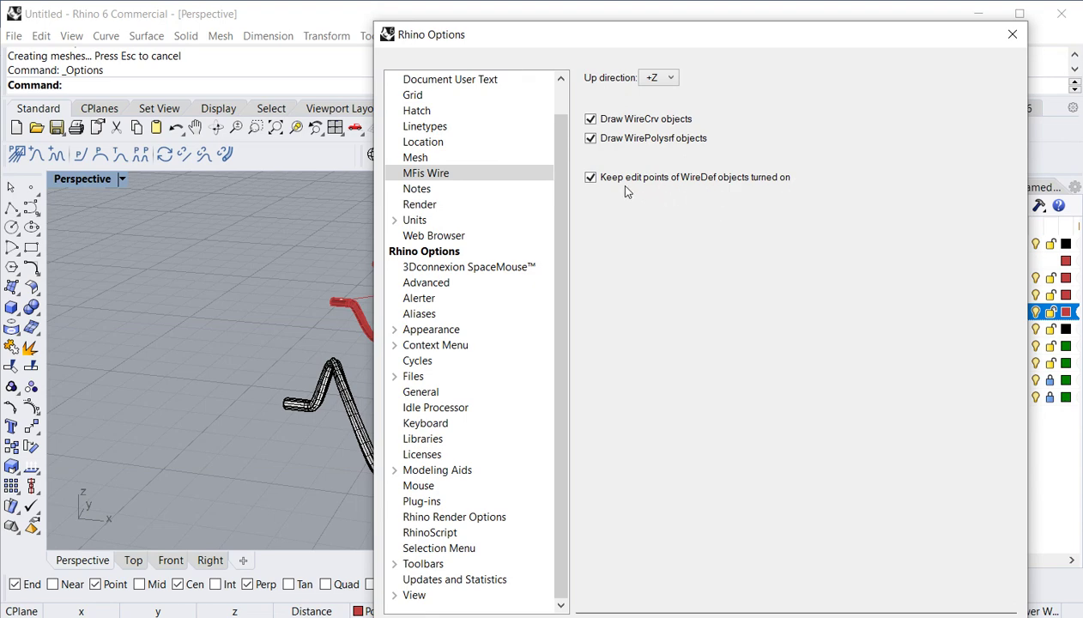
{"action": "left_click", "coordinate": [590, 178]}
{"action": "key", "text": "Return"}
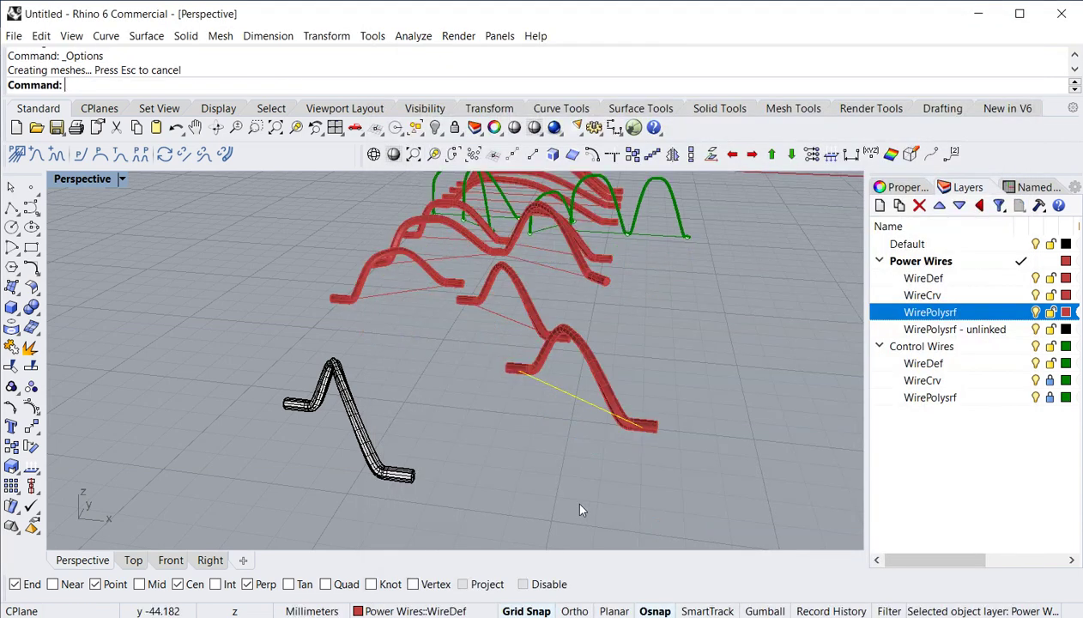
Switch the perspective view to wireframe display and deselect the front wire's definition line
{"action": "right_click_drag", "start_coordinate": [440, 371], "coordinate": [533, 404]}
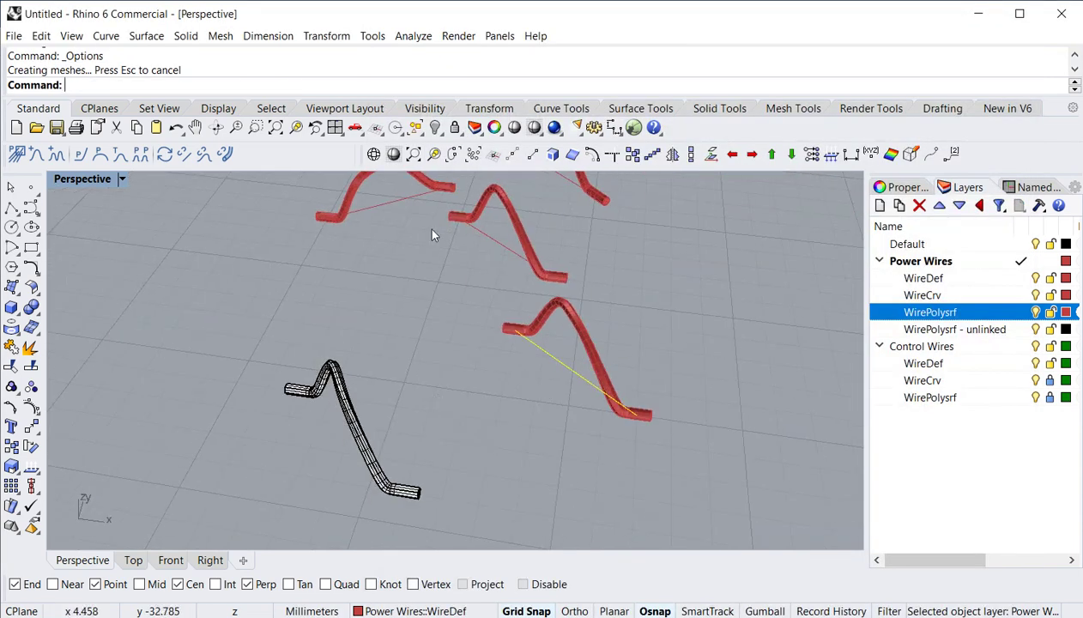
{"action": "left_click", "coordinate": [374, 155]}
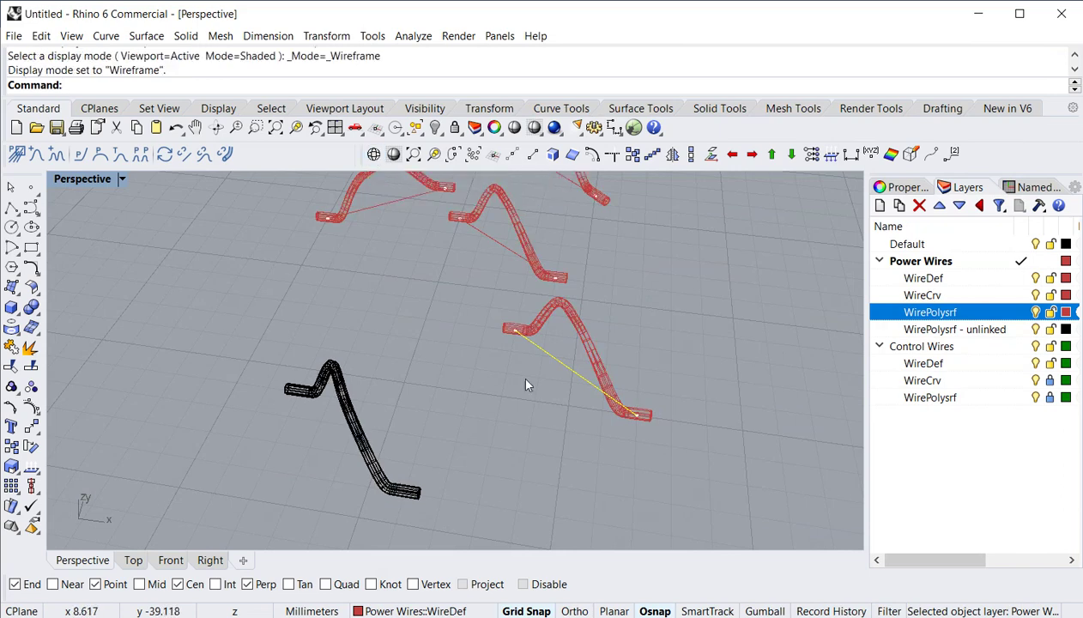
{"action": "right_click_drag", "start_coordinate": [518, 374], "coordinate": [493, 336]}
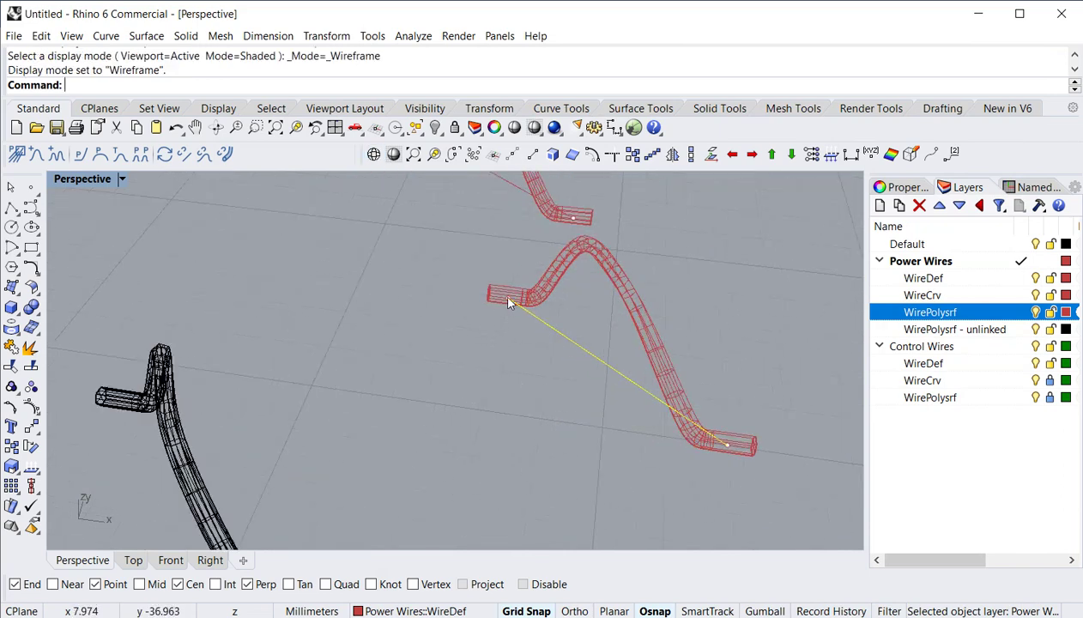
{"action": "left_click", "coordinate": [572, 397]}
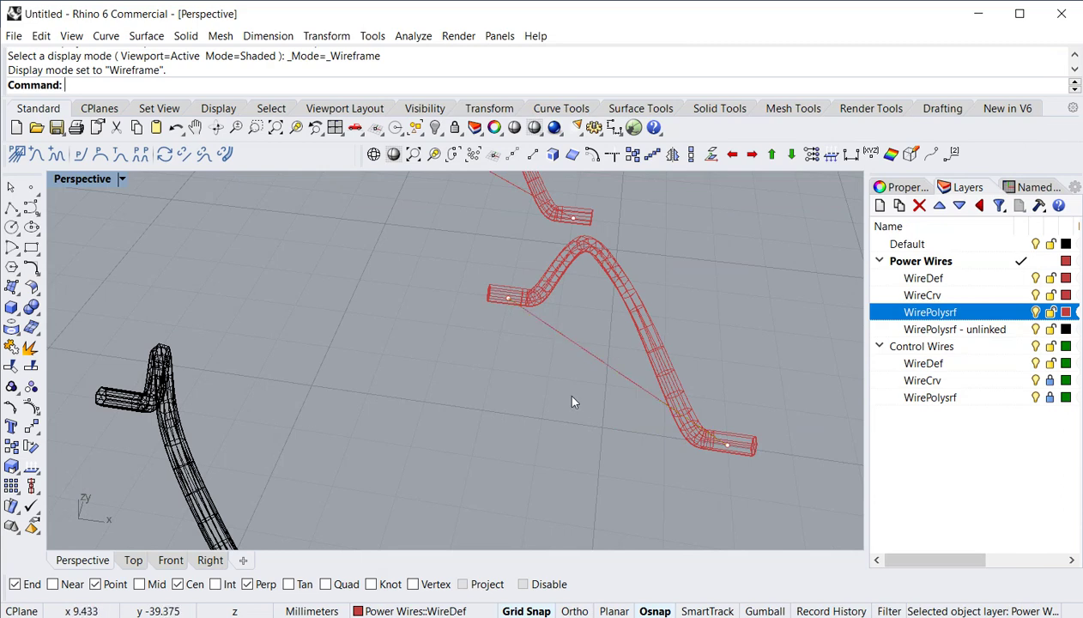
Move the left edit point of the front wire's definition line forward twice, reselecting the line between moves, and deselect it
{"action": "left_click_drag", "start_coordinate": [506, 296], "coordinate": [499, 331]}
{"action": "left_click", "coordinate": [520, 423]}
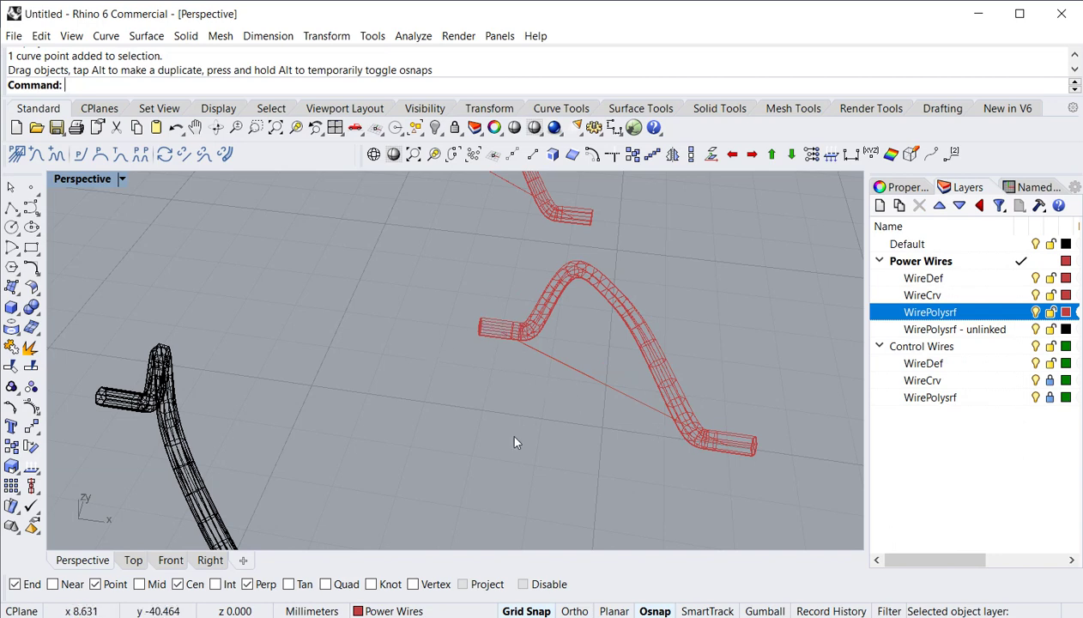
{"action": "left_click", "coordinate": [577, 369]}
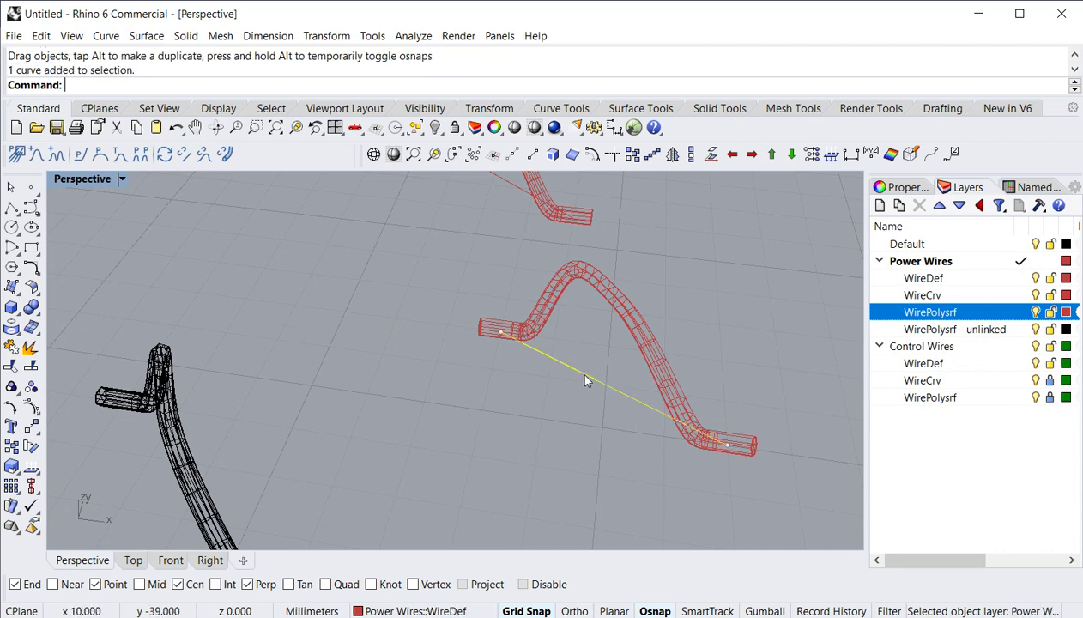
{"action": "left_click_drag", "start_coordinate": [502, 338], "coordinate": [491, 369]}
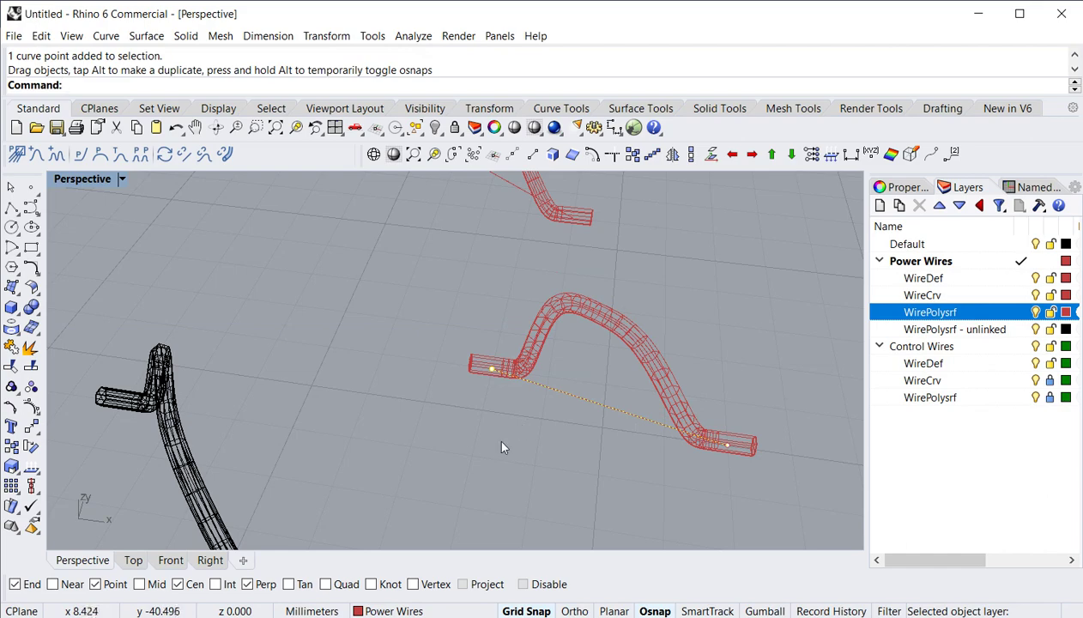
{"action": "mouse_move", "coordinate": [506, 446]}
{"action": "right_mouse_down"}
{"action": "mouse_move", "coordinate": [612, 403]}
{"action": "mouse_move", "coordinate": [453, 424]}
{"action": "mouse_move", "coordinate": [498, 459]}
{"action": "mouse_move", "coordinate": [547, 437]}
{"action": "mouse_move", "coordinate": [498, 440]}
{"action": "right_mouse_up"}
{"action": "left_click", "coordinate": [497, 447]}
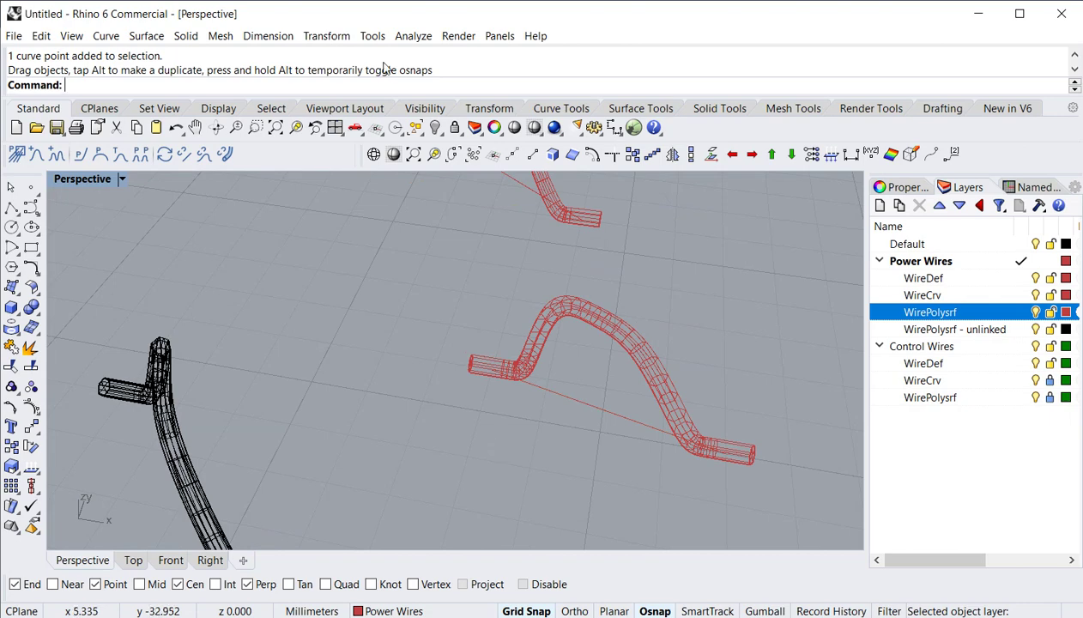
Enable keeping the edit points of WireDef objects turned on in the MFis Wire document properties, apply it, and inspect the front wire
{"action": "left_click", "coordinate": [373, 36]}
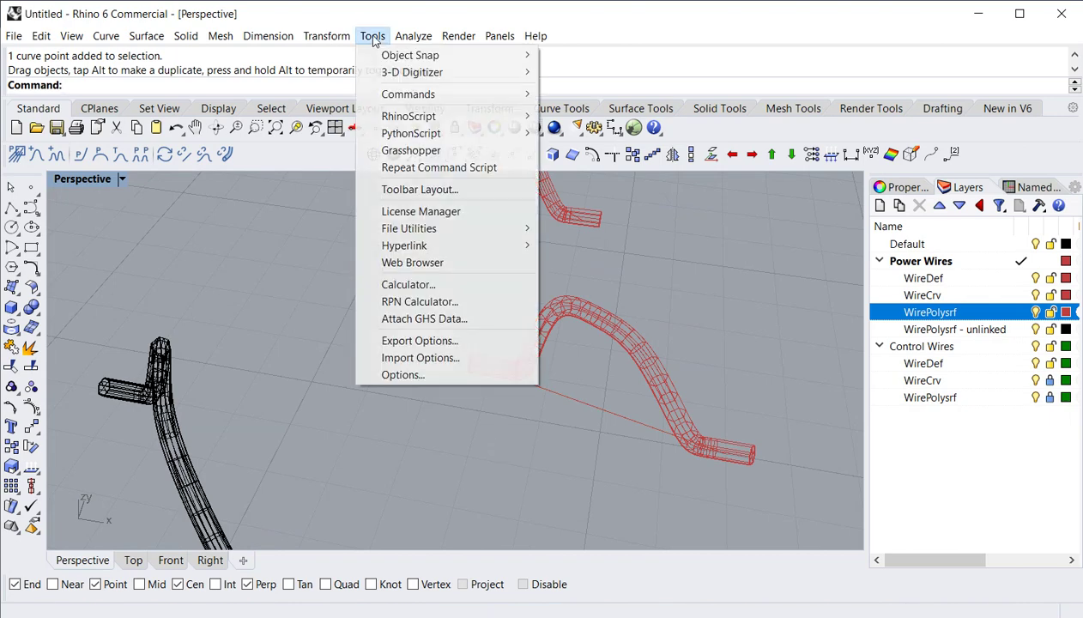
{"action": "left_click", "coordinate": [394, 375]}
{"action": "left_click", "coordinate": [590, 176]}
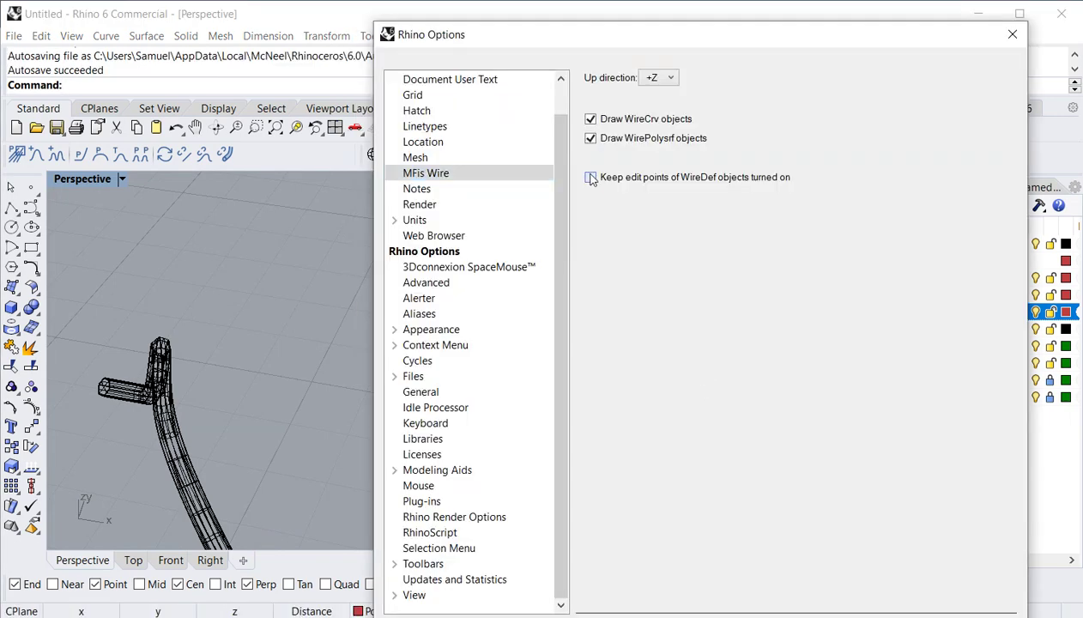
{"action": "key", "text": "Return"}
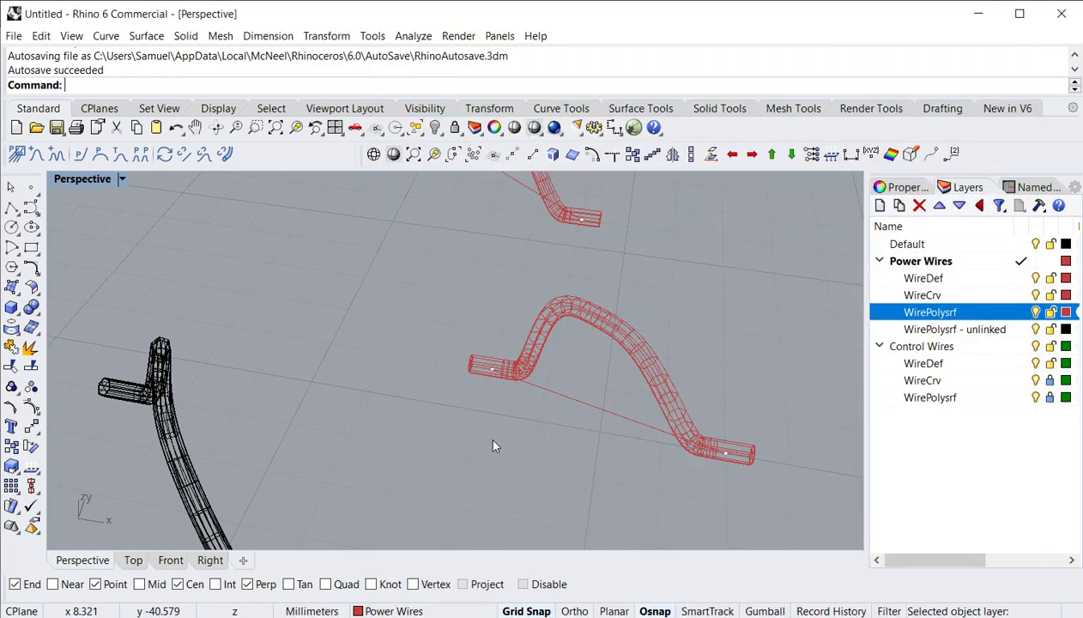
{"action": "right_click_drag", "start_coordinate": [455, 452], "coordinate": [350, 399]}
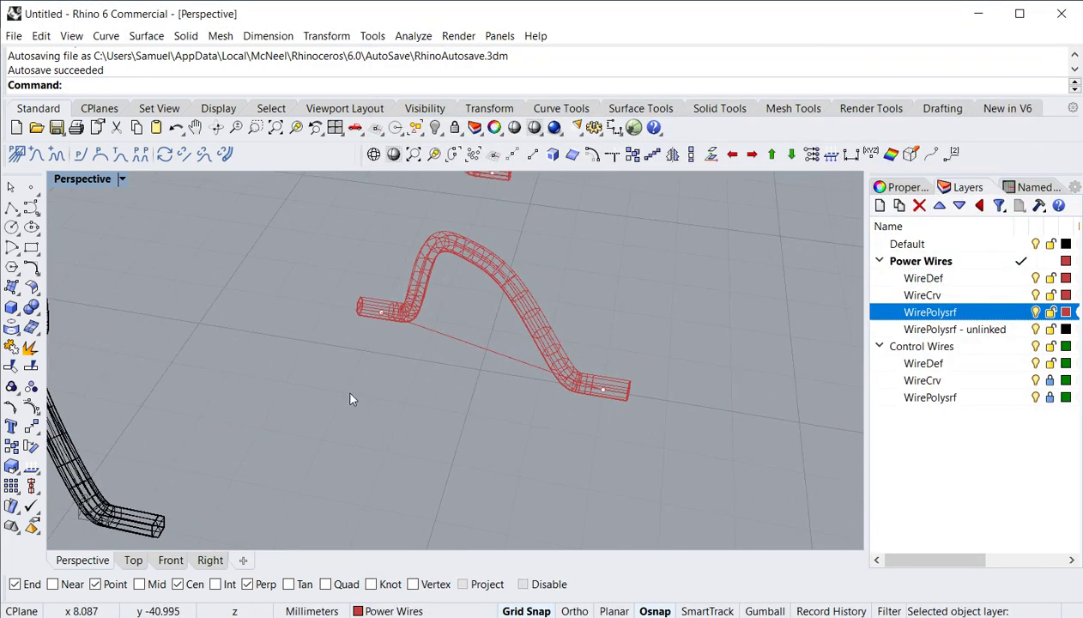